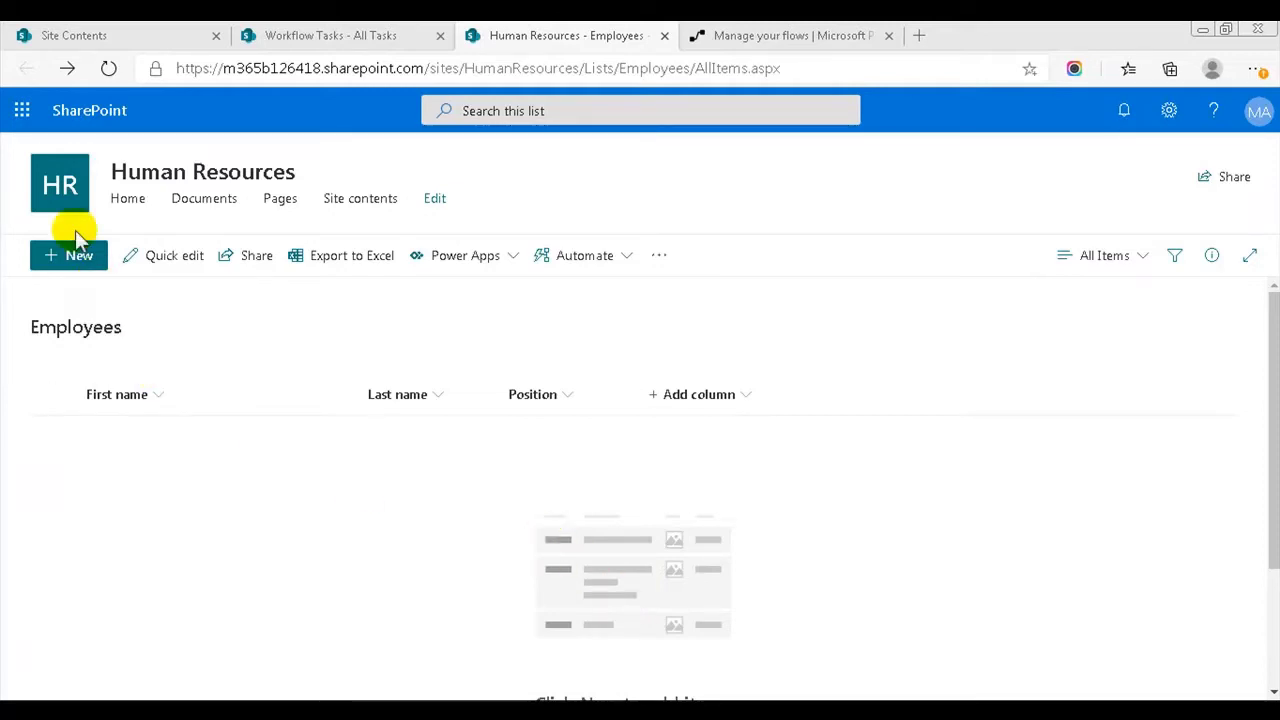
# - Start a new employee entry, review the Finance/Management/Production Position choices, then view Workflow Tasks
pyautogui.click(76, 255)
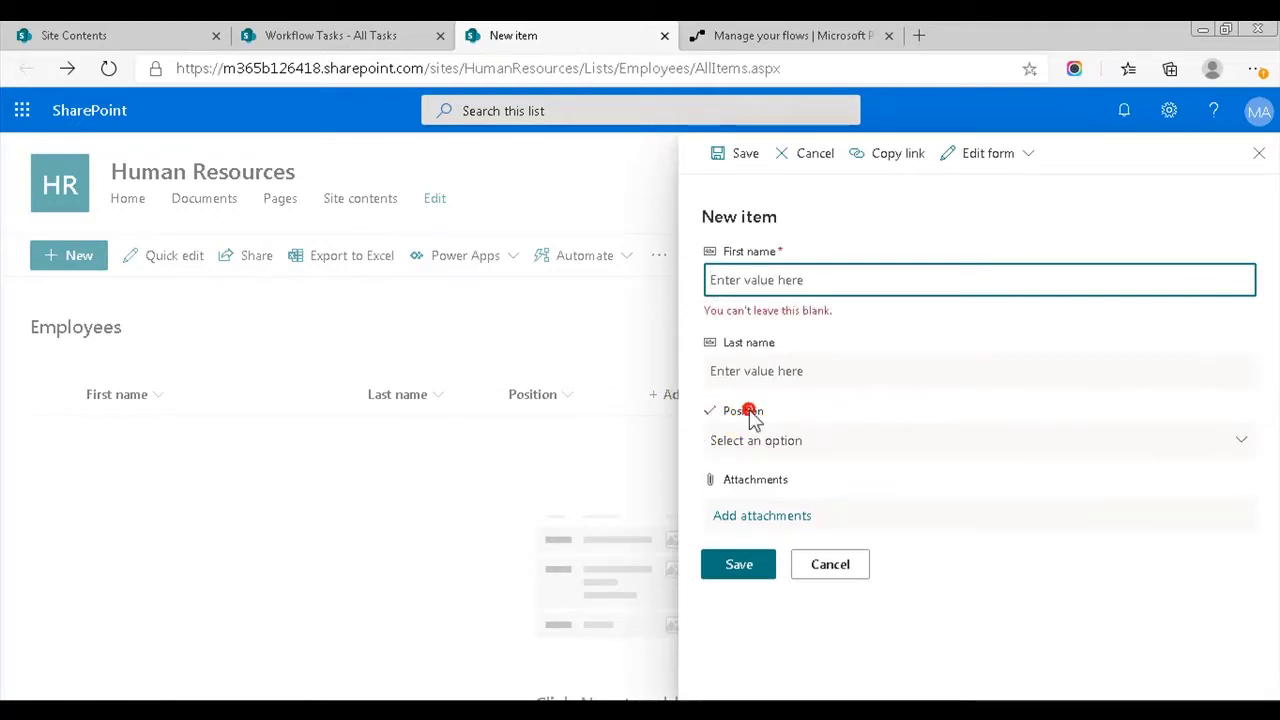
pyautogui.click(757, 450)
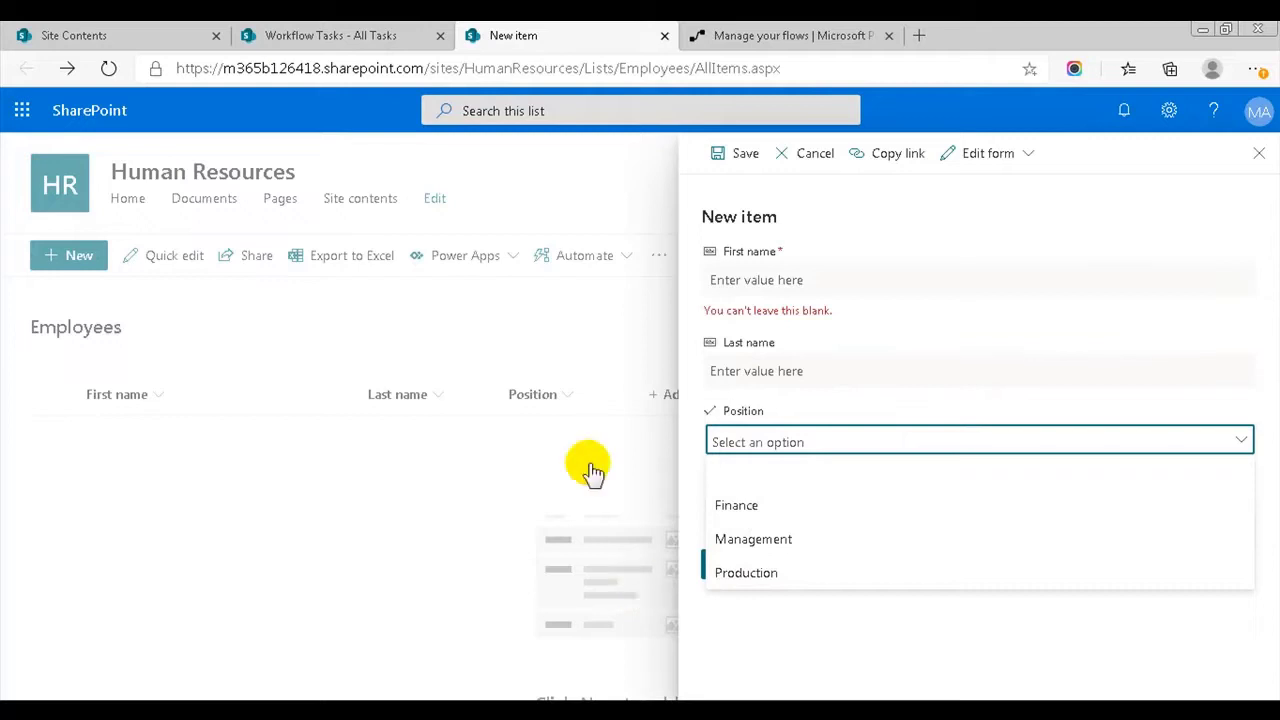
pyautogui.click(330, 35)
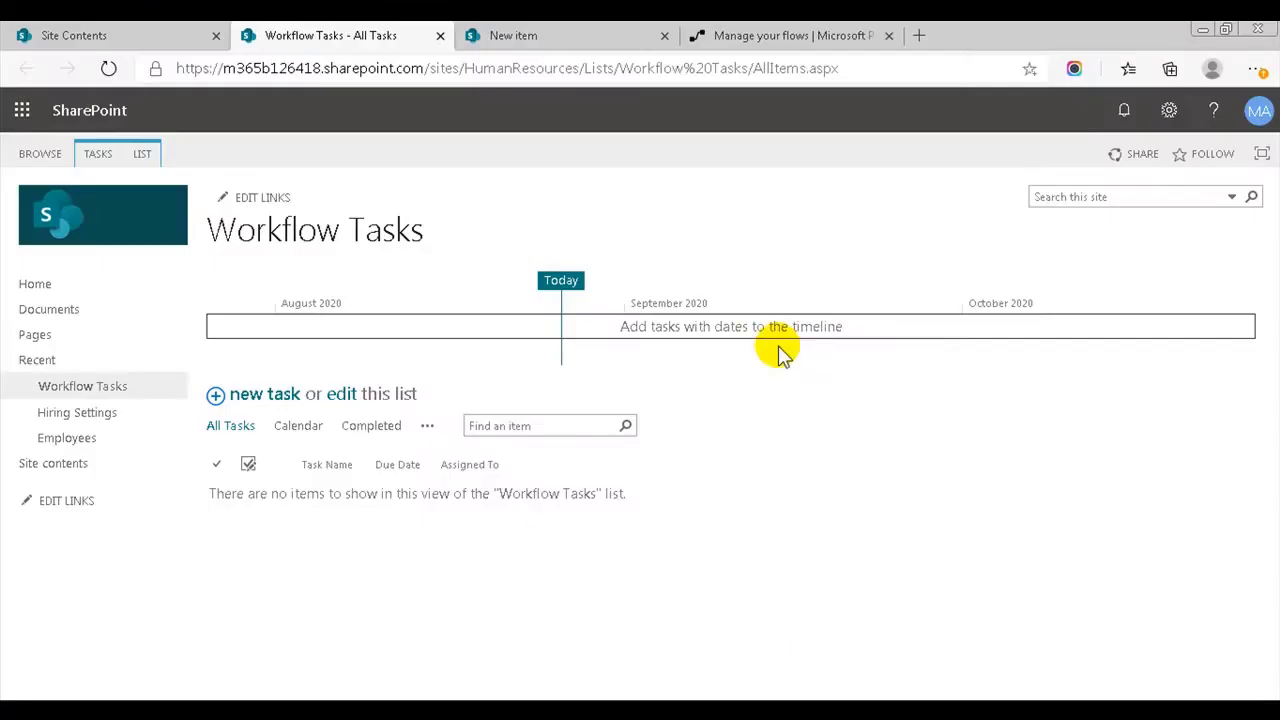
# - Create a blank automated flow triggered by SharePoint 'When an item is created'
pyautogui.click(765, 35)
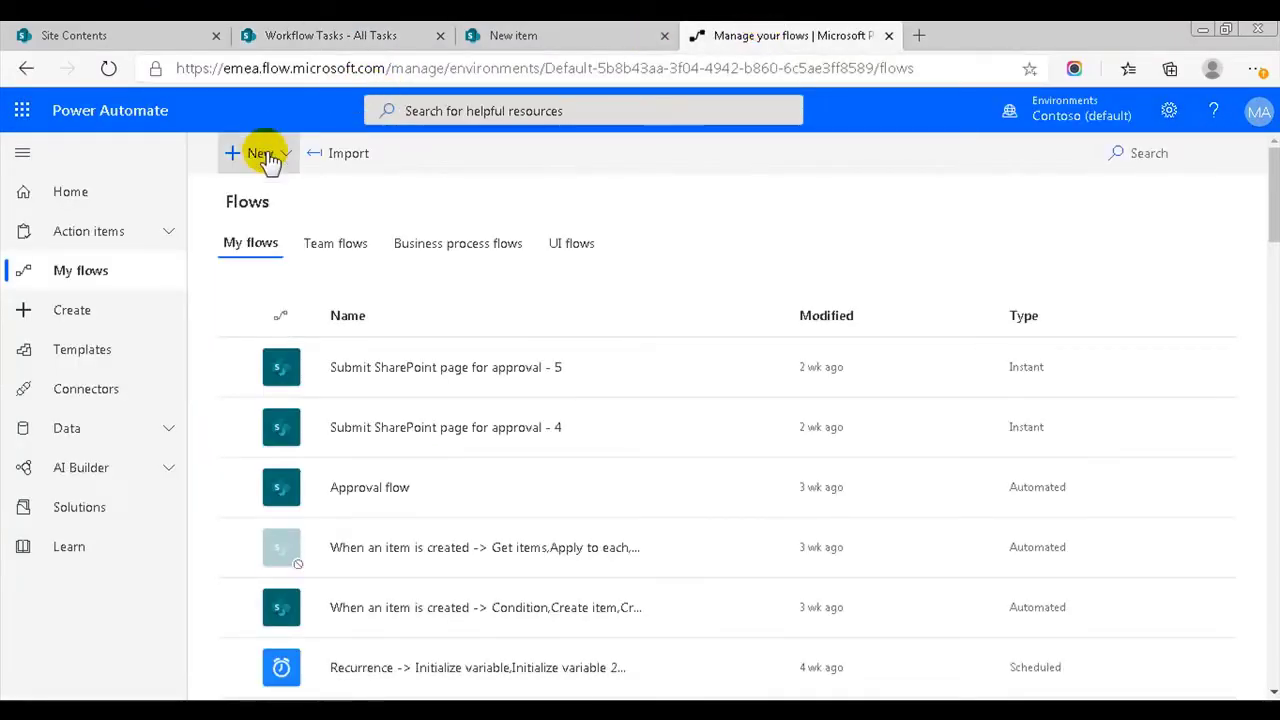
pyautogui.click(262, 155)
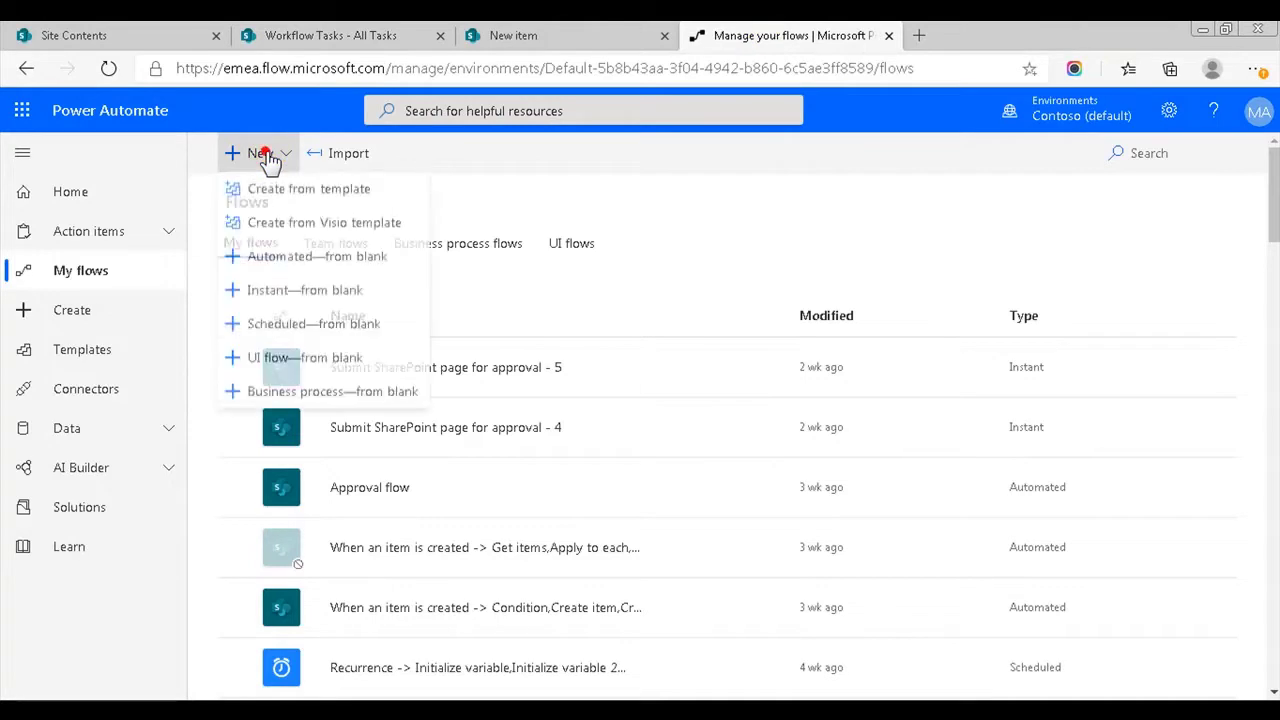
pyautogui.click(322, 258)
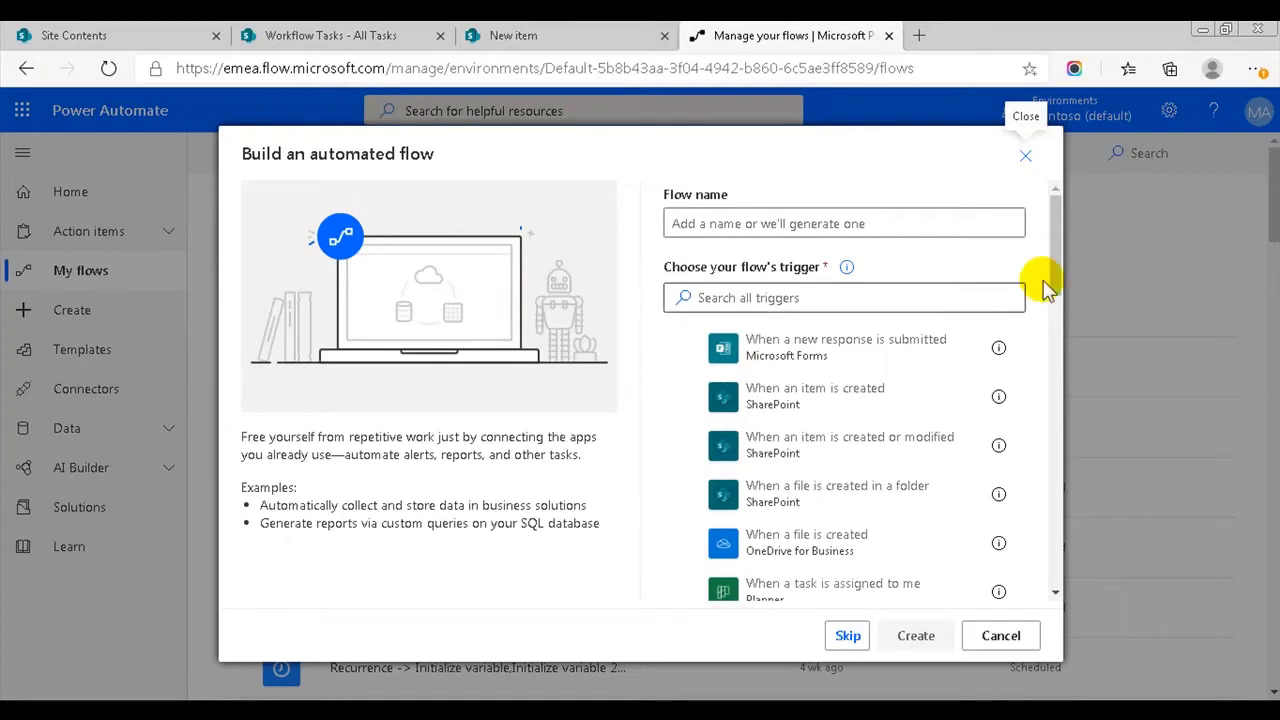
pyautogui.click(856, 393)
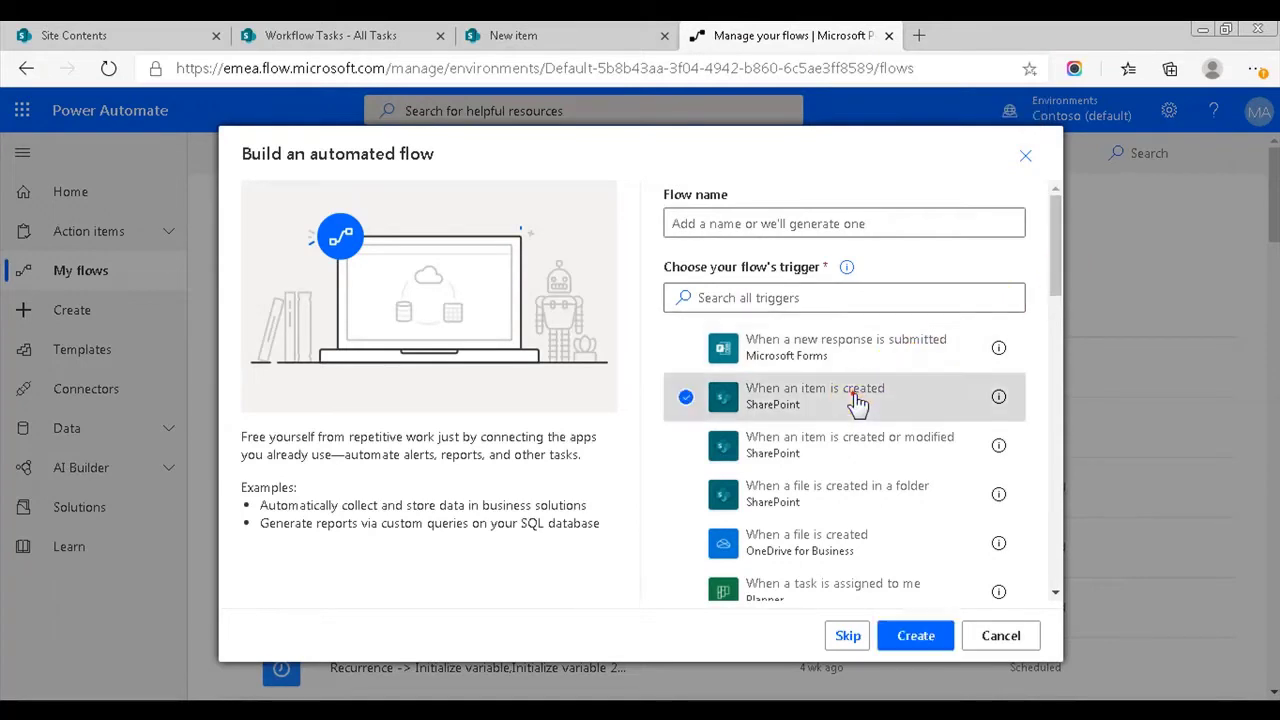
pyautogui.click(903, 636)
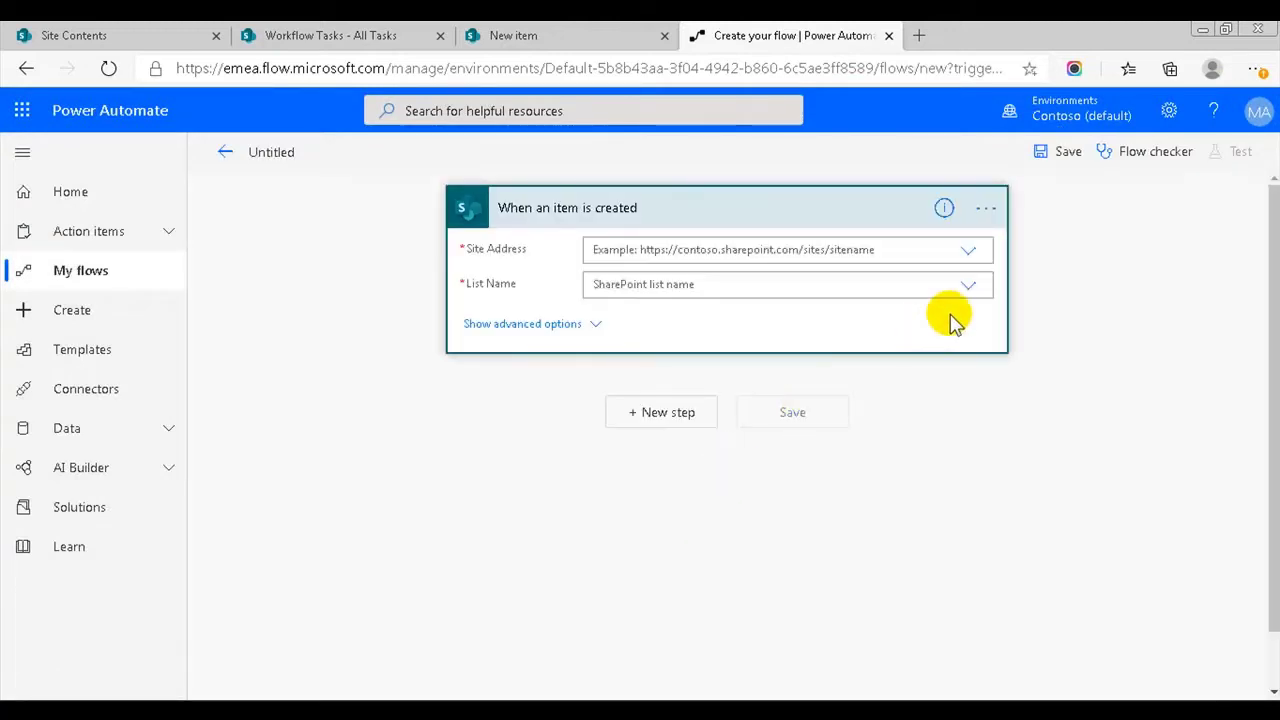
# - Copy the HumanResources site's base web address from the SharePoint tab
pyautogui.click(967, 253)
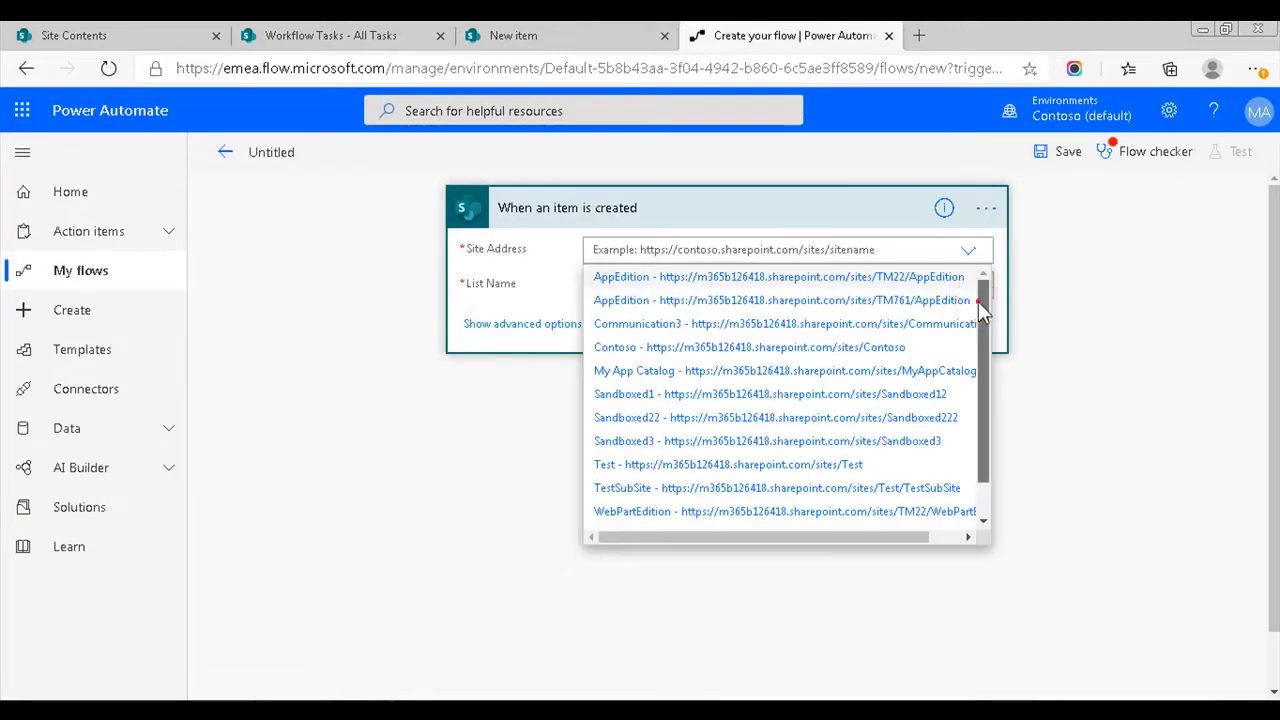
pyautogui.moveTo(978, 301); pyautogui.dragTo(986, 400)
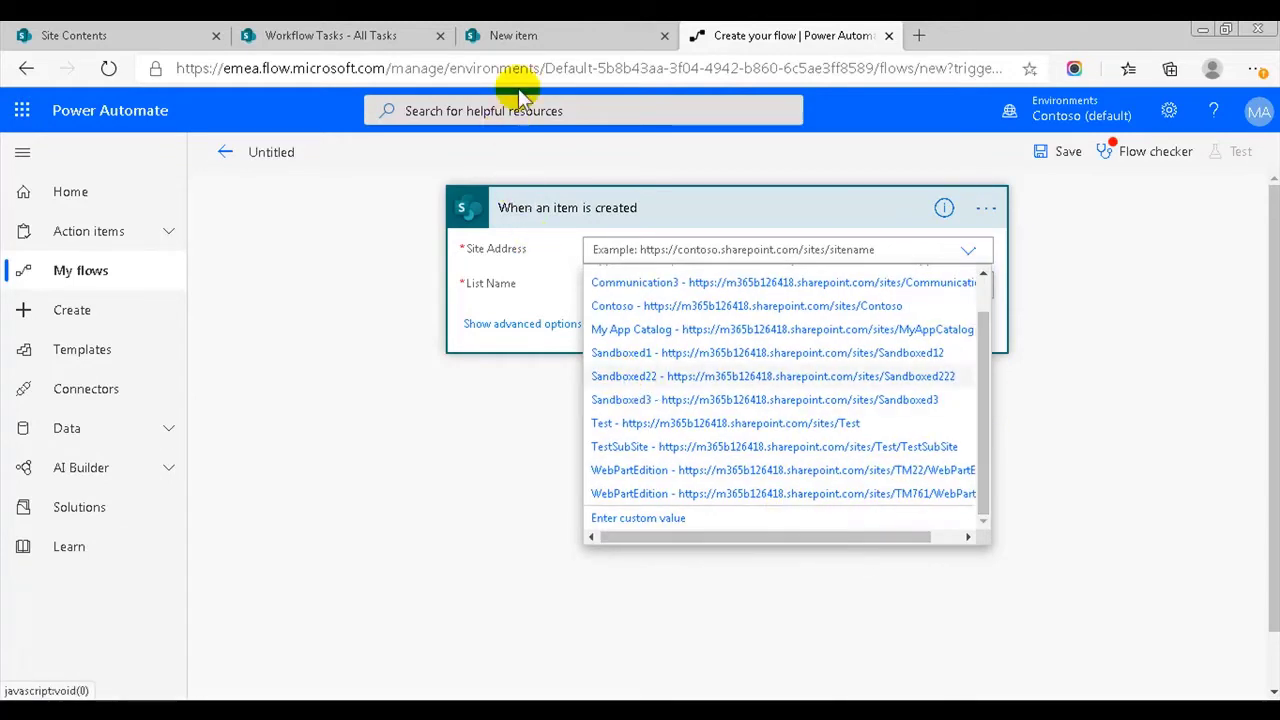
pyautogui.click(505, 35)
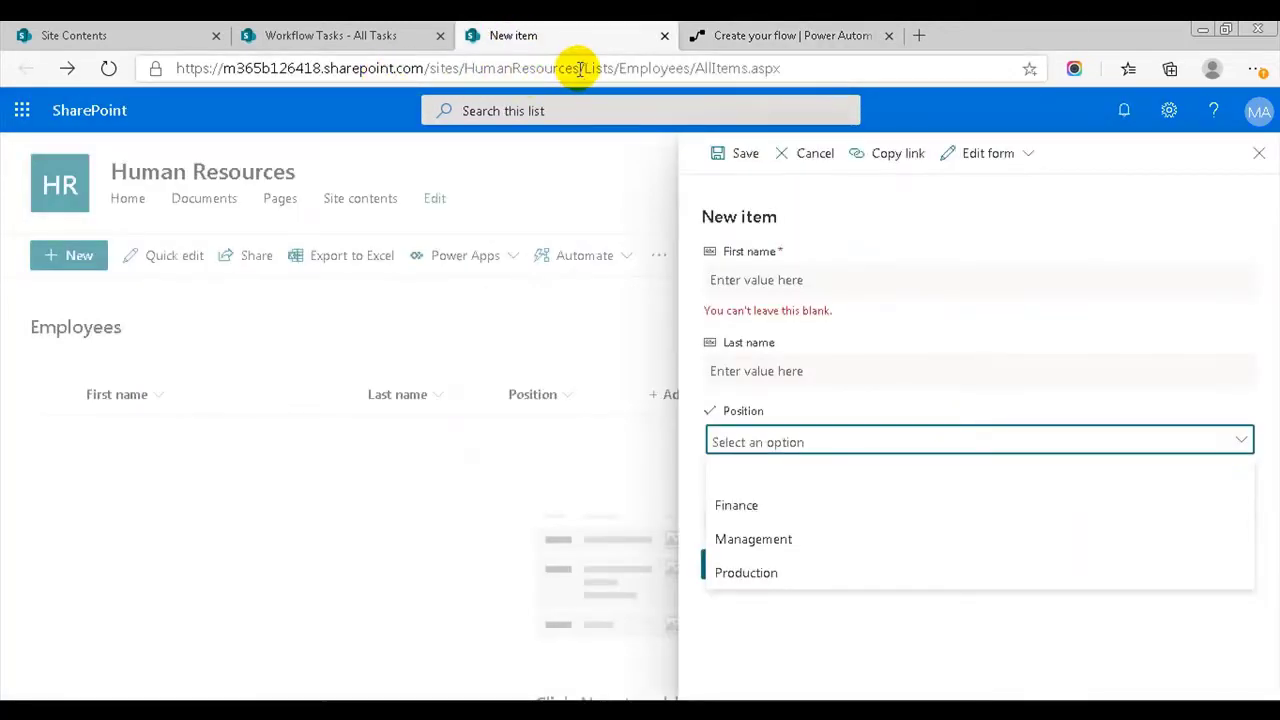
pyautogui.moveTo(580, 68); pyautogui.dragTo(175, 68)
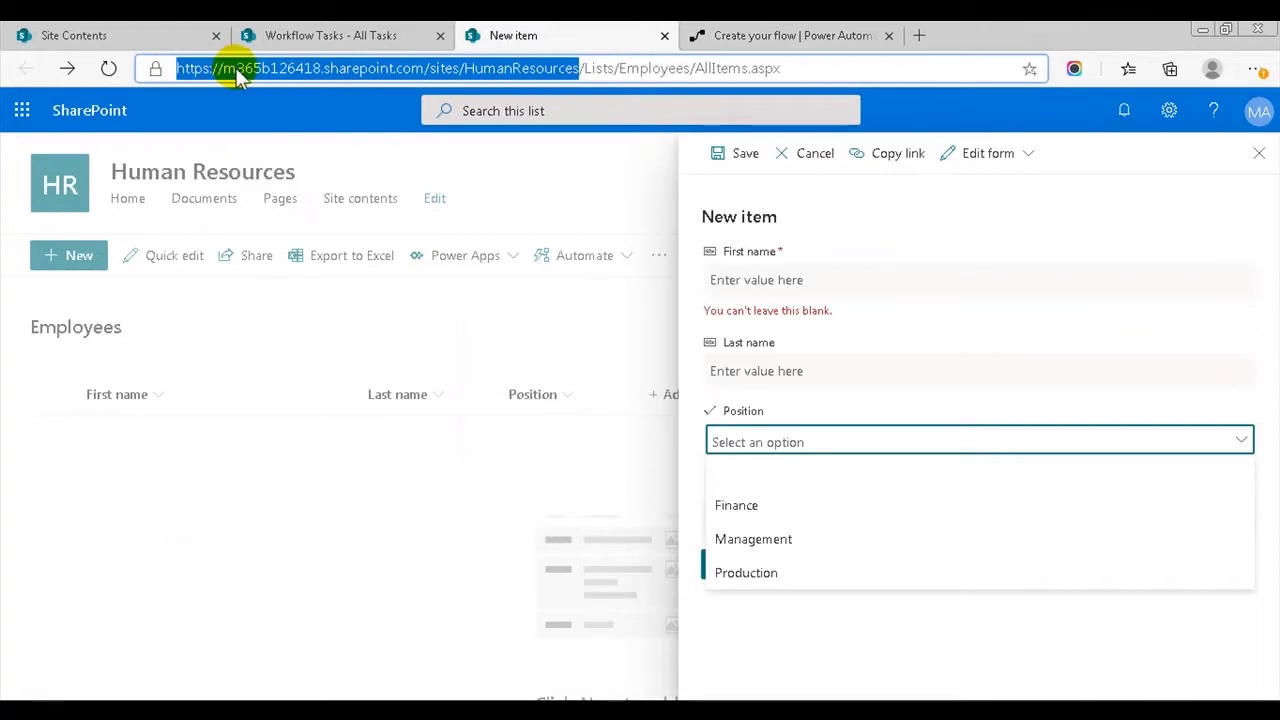
pyautogui.rightClick(232, 68)
pyautogui.click(300, 187)
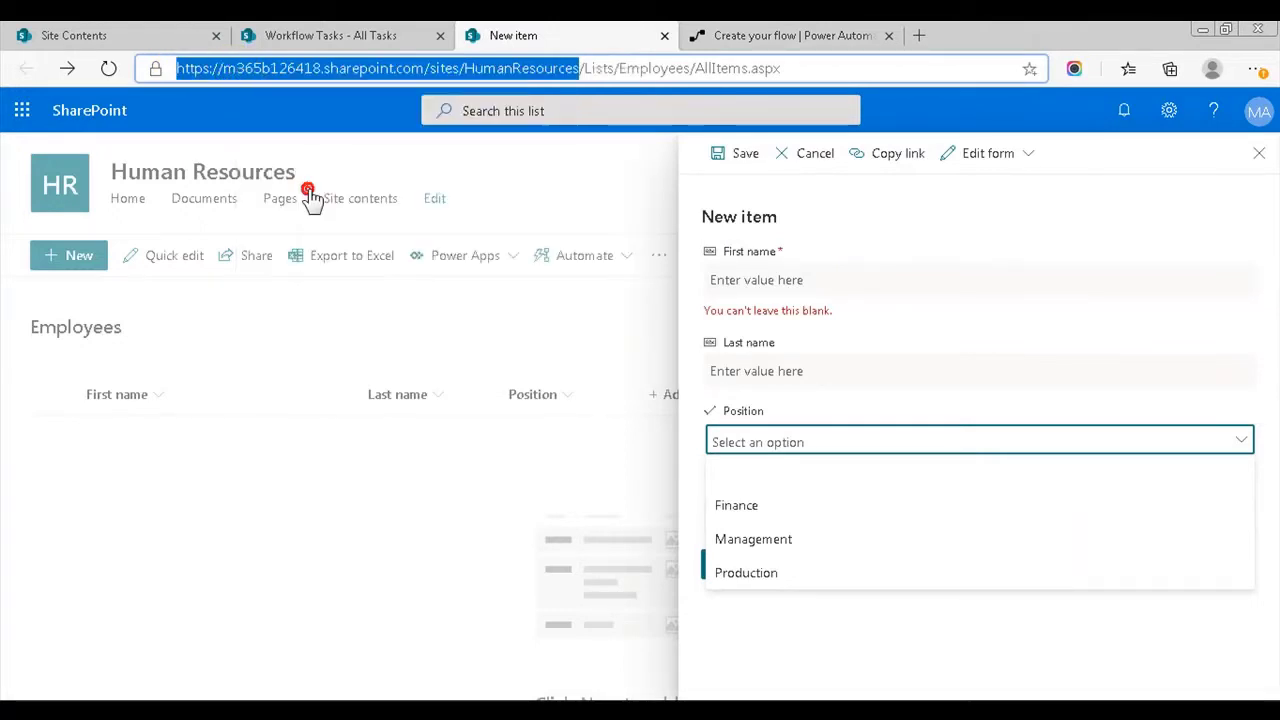
# - Set the trigger's custom Site Address to the HumanResources URL and List Name to Employees
pyautogui.click(740, 35)
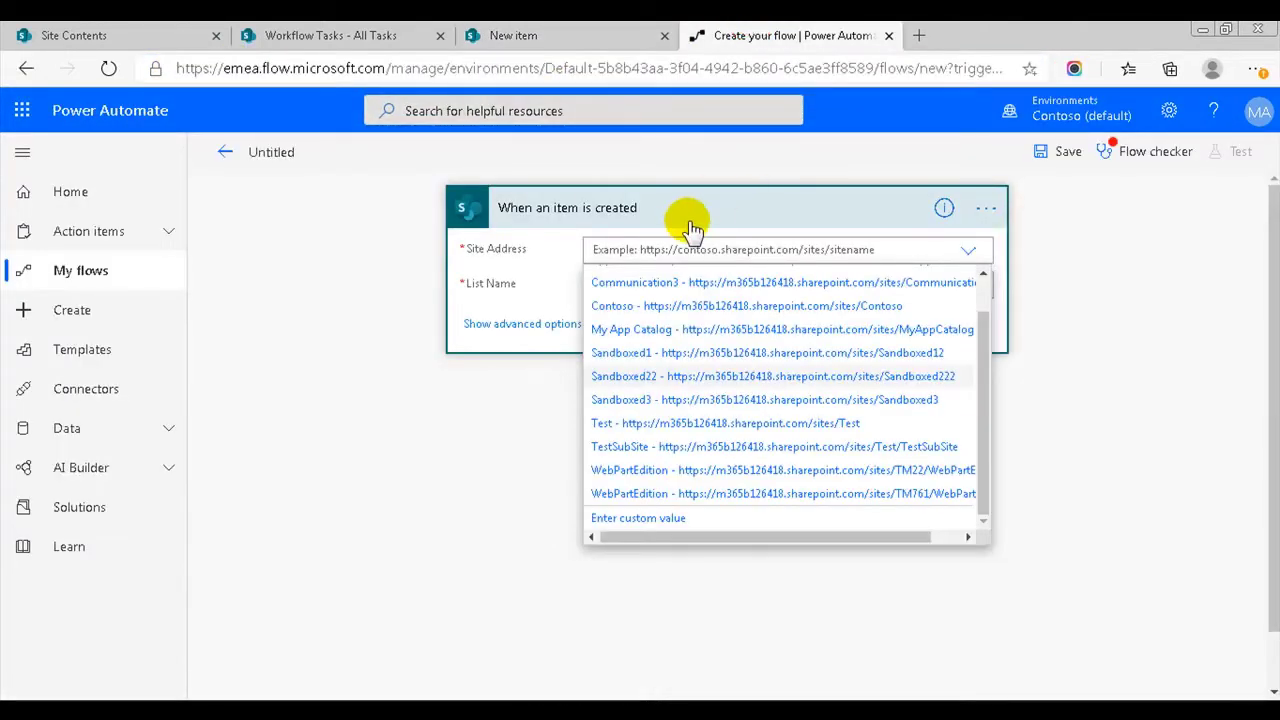
pyautogui.click(615, 517)
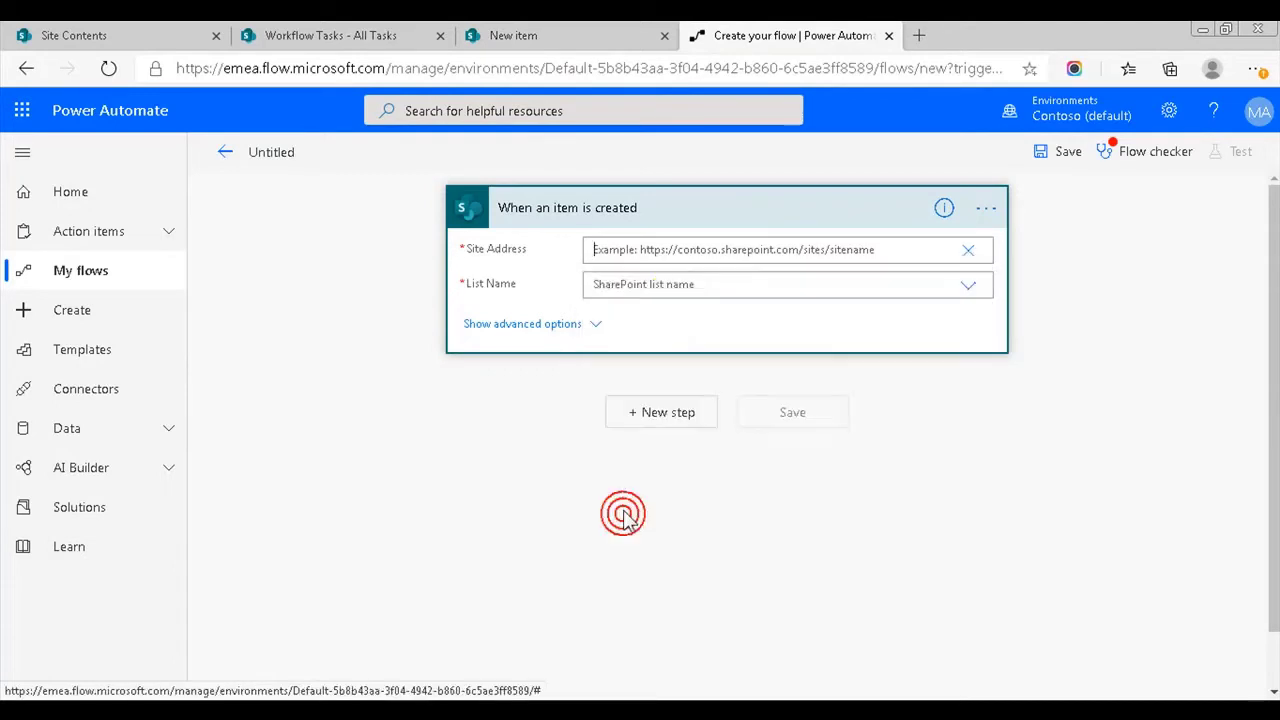
pyautogui.hotkey('ctrl', 'v')
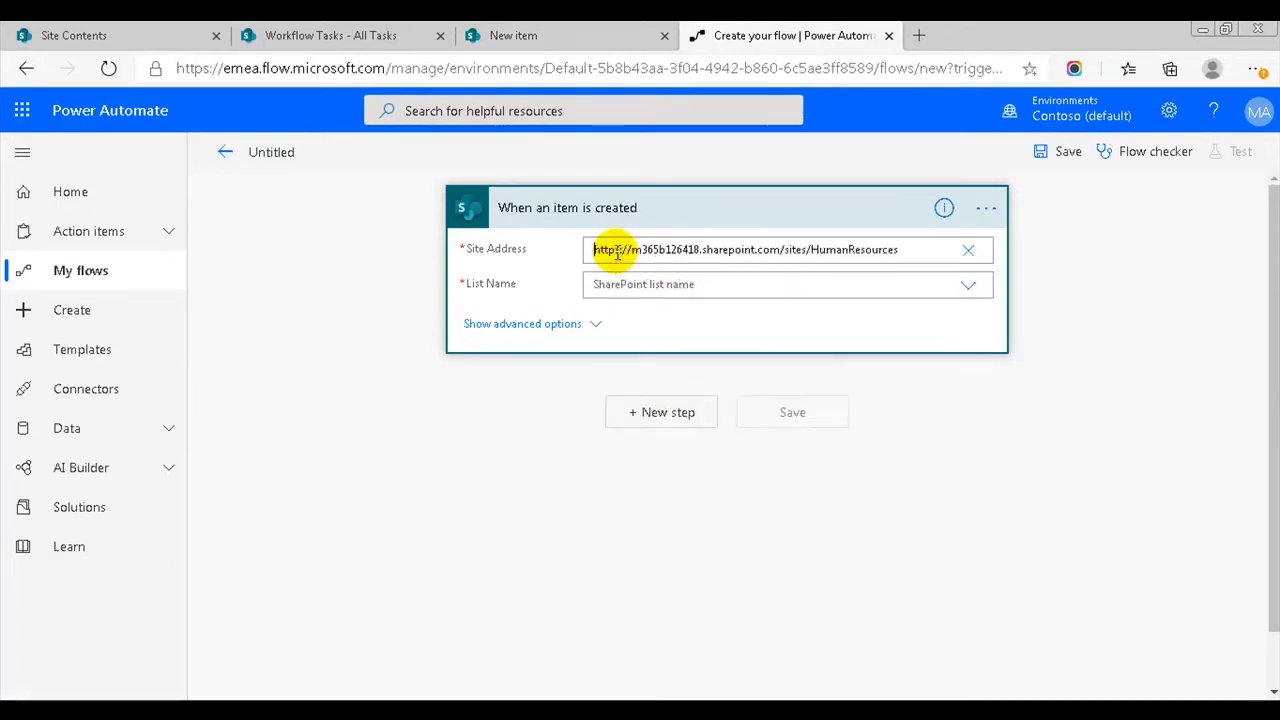
pyautogui.click(680, 286)
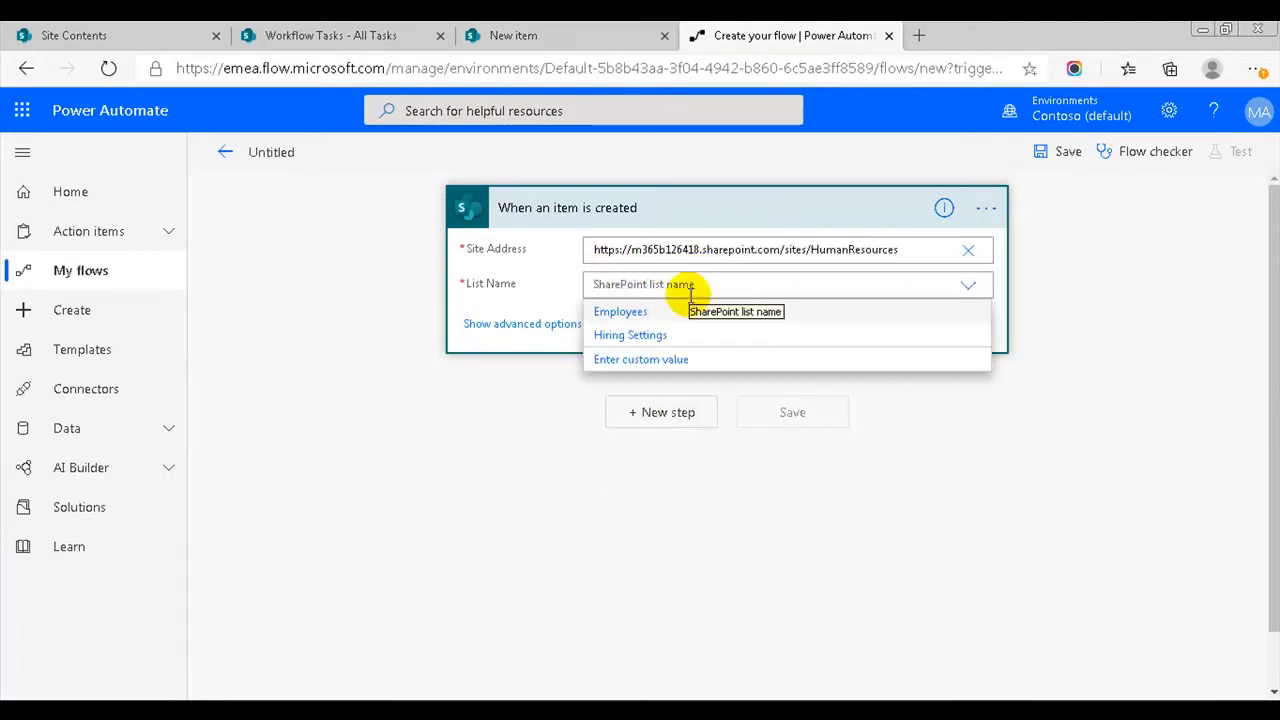
pyautogui.click(622, 312)
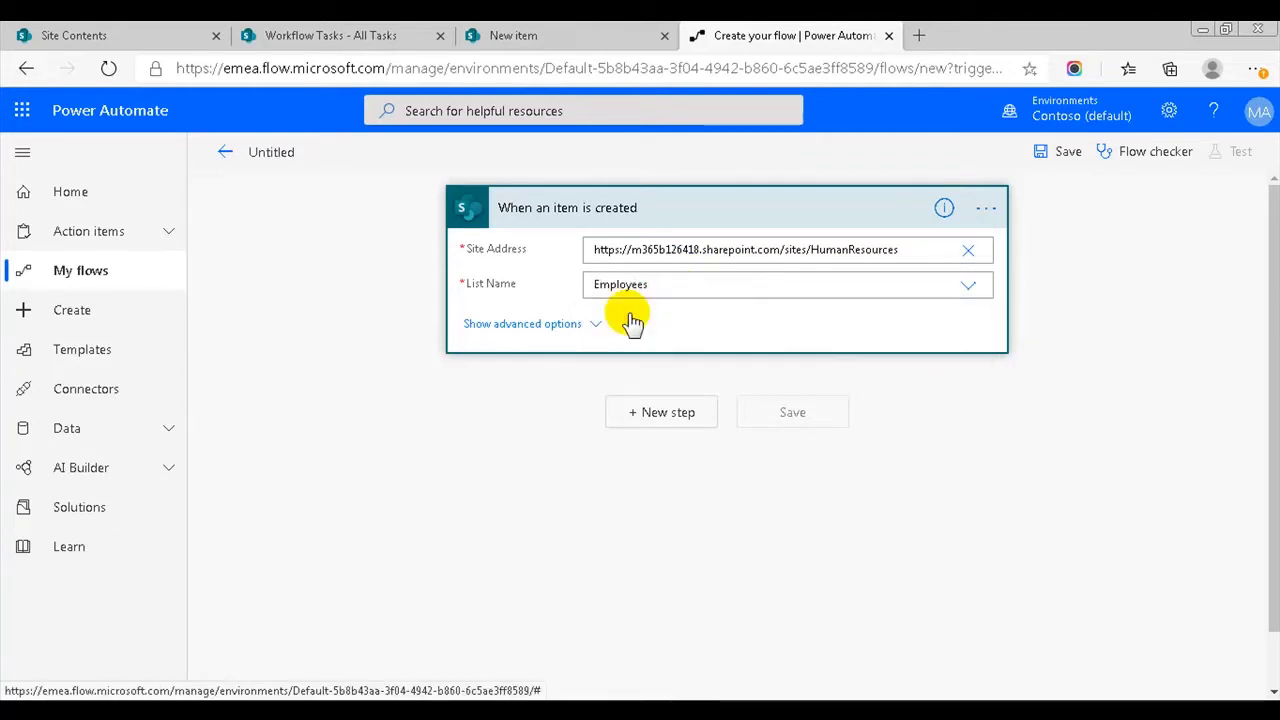
pyautogui.click(670, 414)
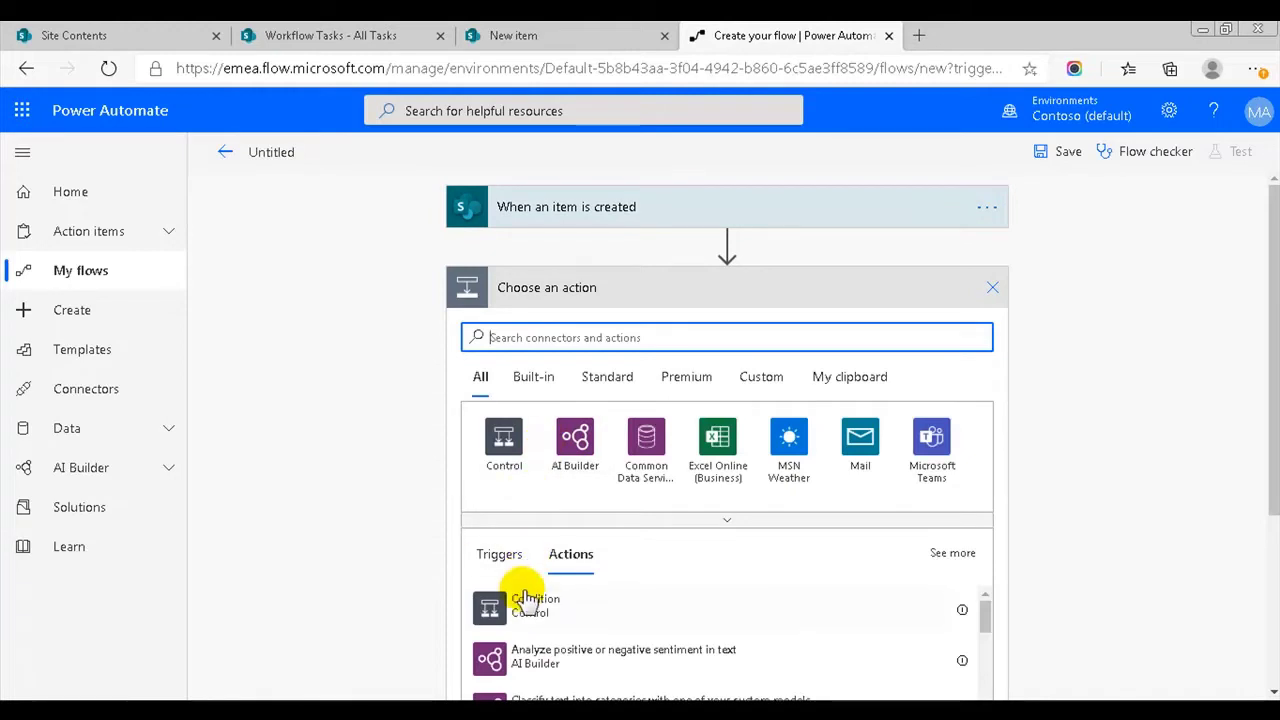
# - Add a Condition checking that Position Value is equal to Finance
pyautogui.click(522, 598)
pyautogui.click(609, 346)
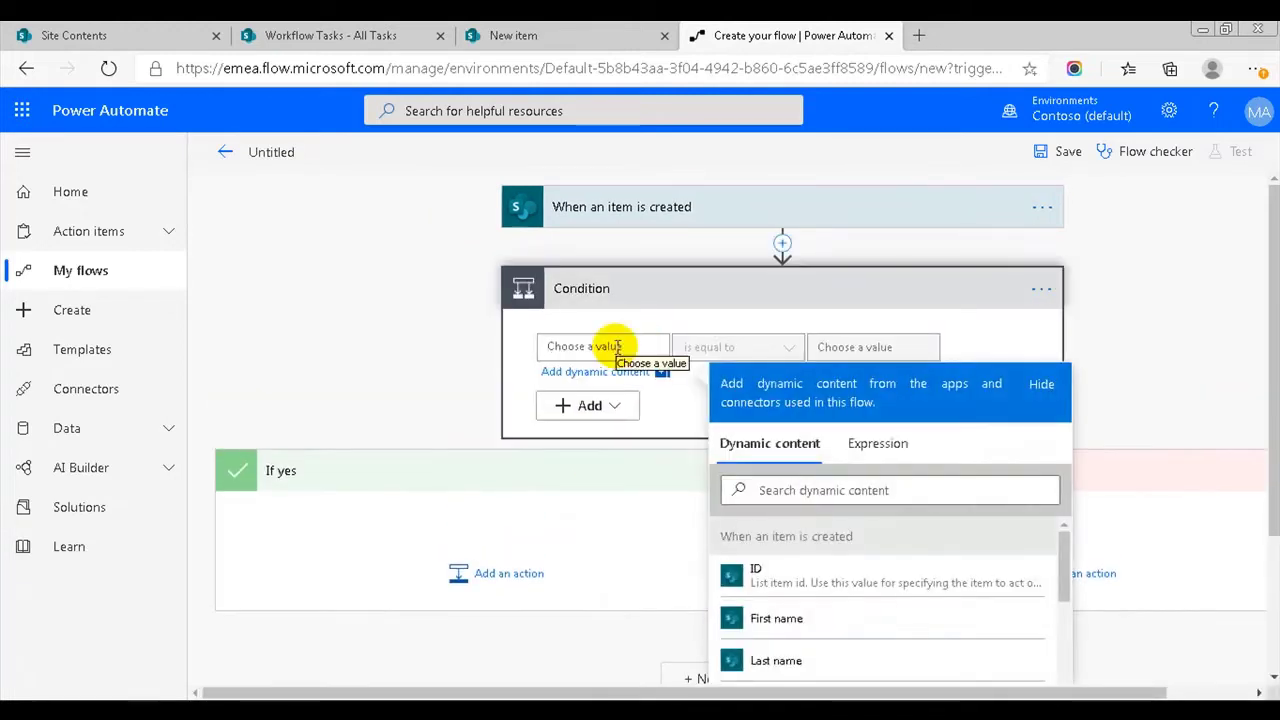
pyautogui.scroll(-2, 812, 428)
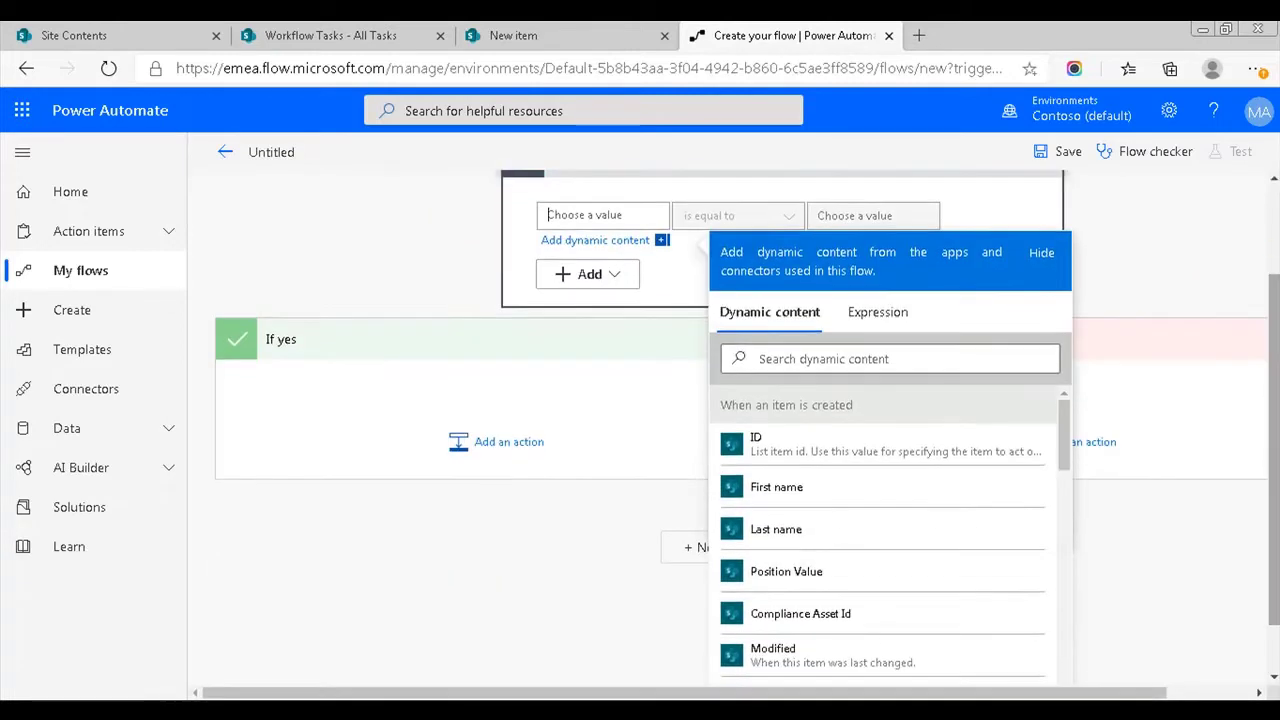
pyautogui.click(840, 358)
pyautogui.write('po')
pyautogui.click(806, 444)
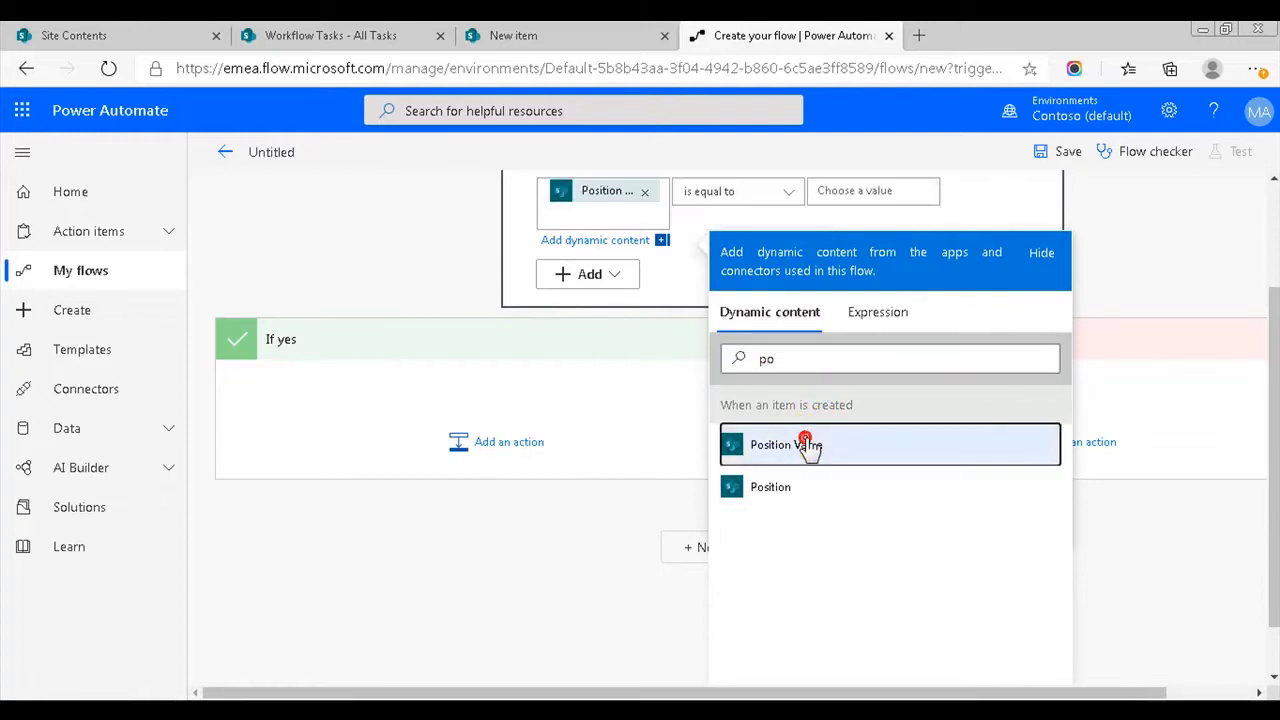
pyautogui.click(850, 190)
pyautogui.write('F')
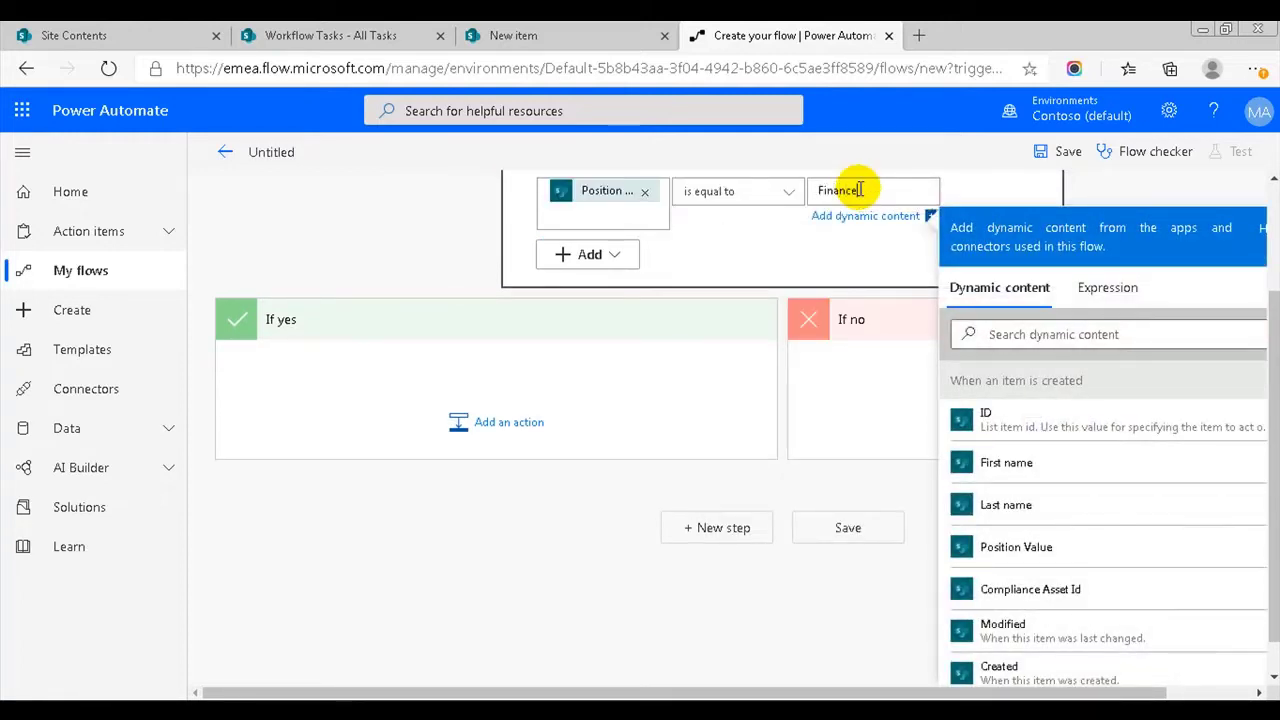
pyautogui.write('inance')
pyautogui.click(495, 422)
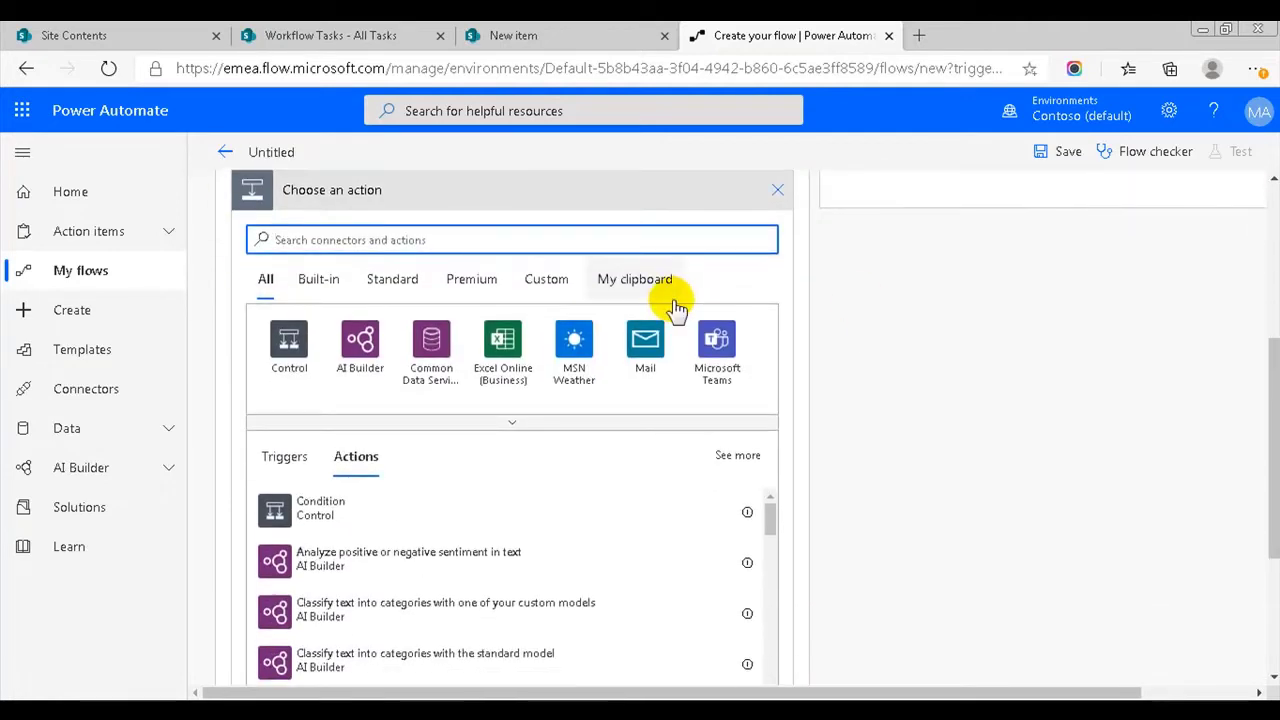
# - Add a SharePoint Create item action using the HumanResources site URL and the Workflow Tasks list
pyautogui.write('s')
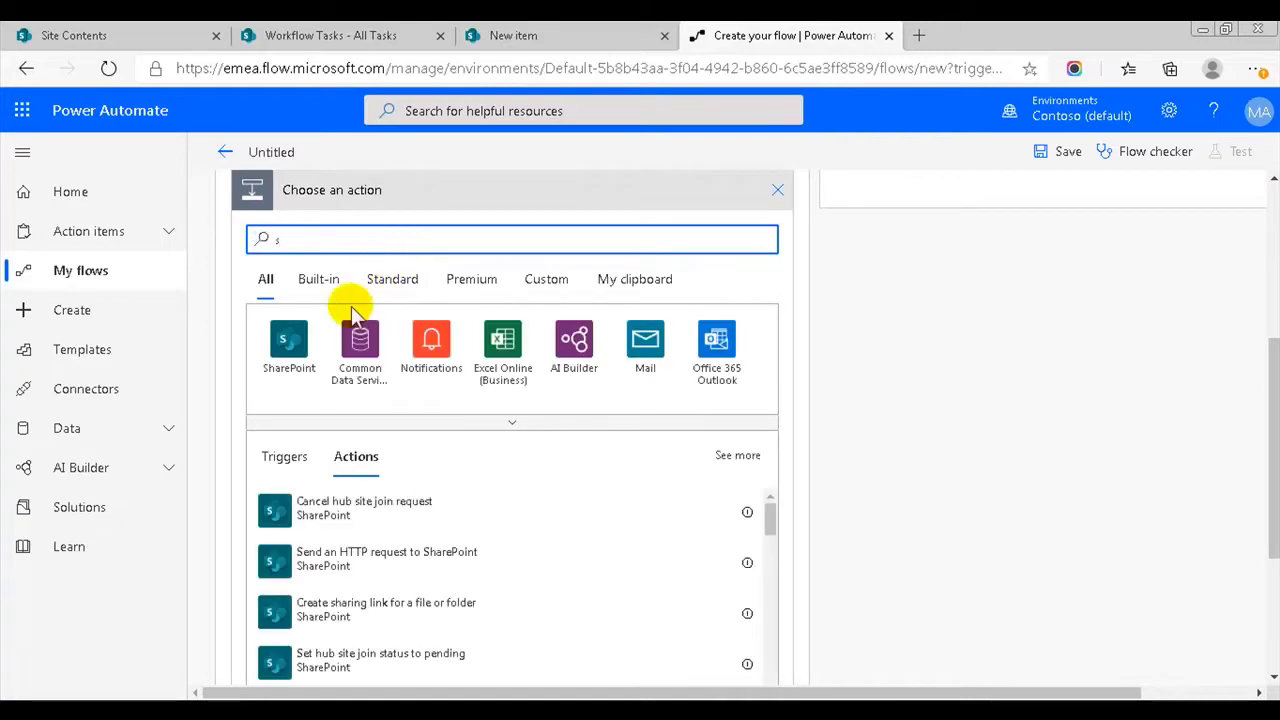
pyautogui.click(287, 340)
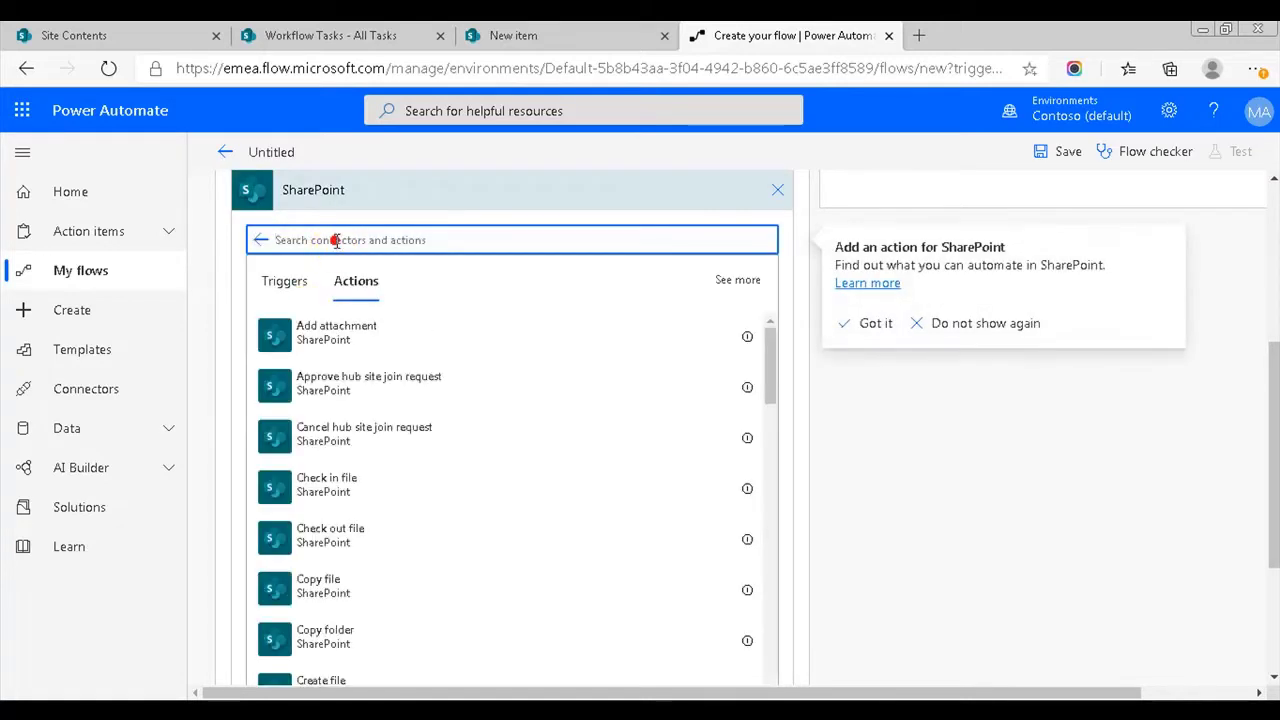
pyautogui.write('crea')
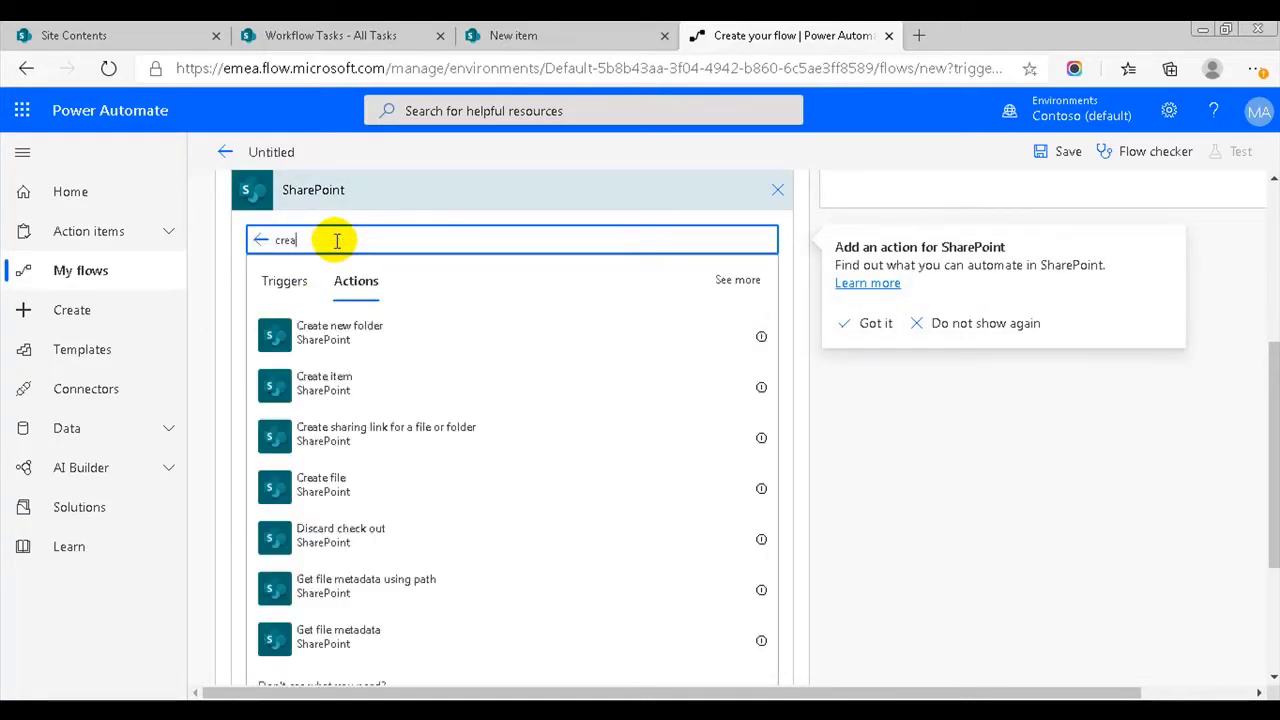
pyautogui.click(329, 382)
pyautogui.click(565, 441)
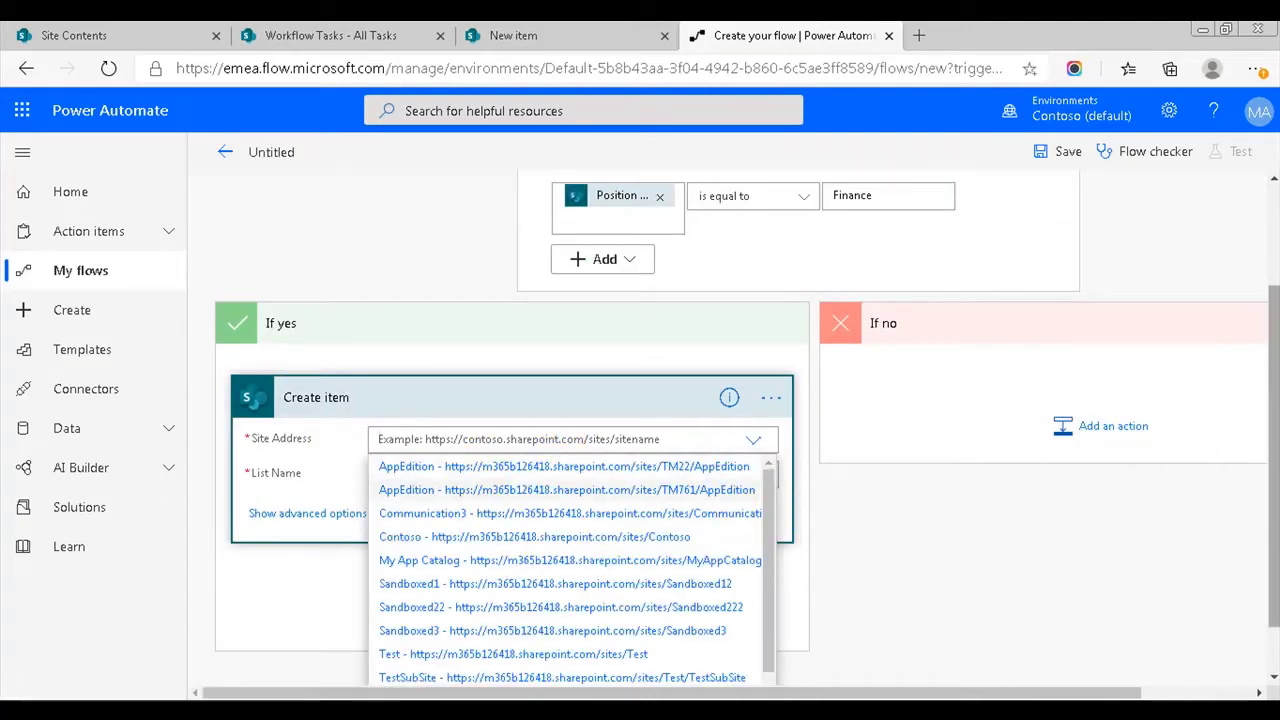
pyautogui.scroll(-1, 1263, 409)
pyautogui.scroll(-2, 781, 490)
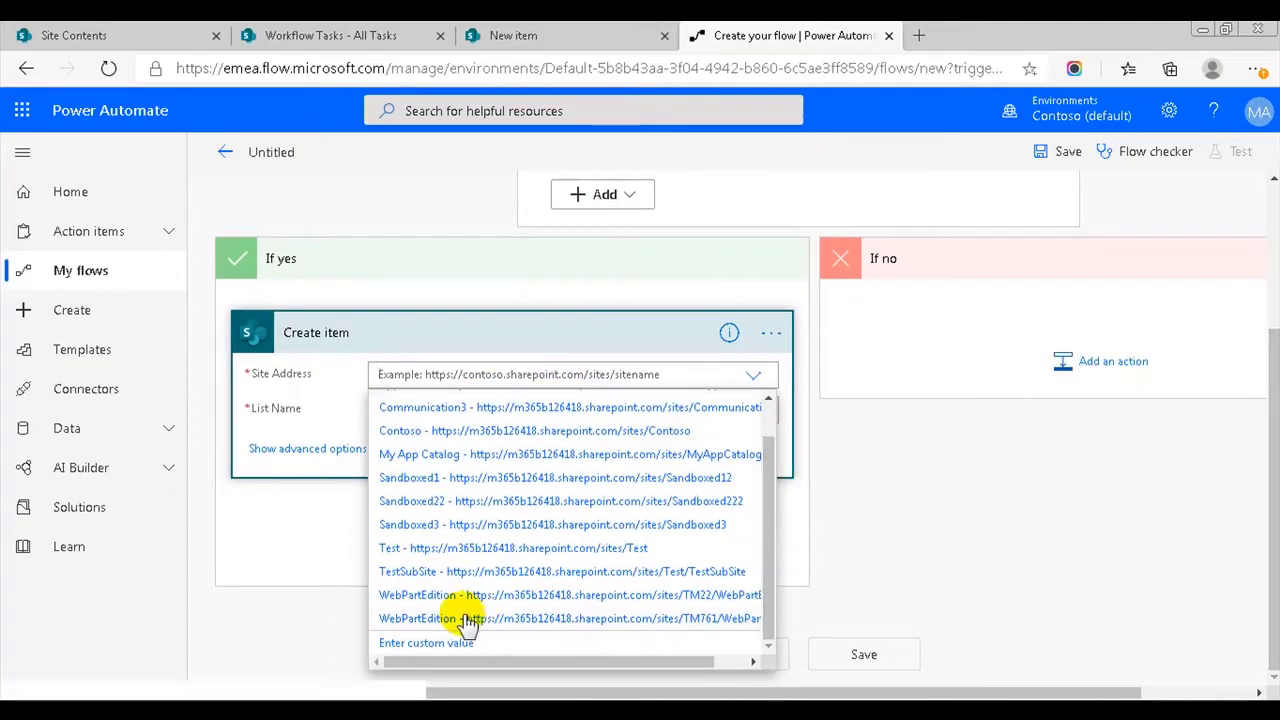
pyautogui.click(443, 645)
pyautogui.click(443, 374)
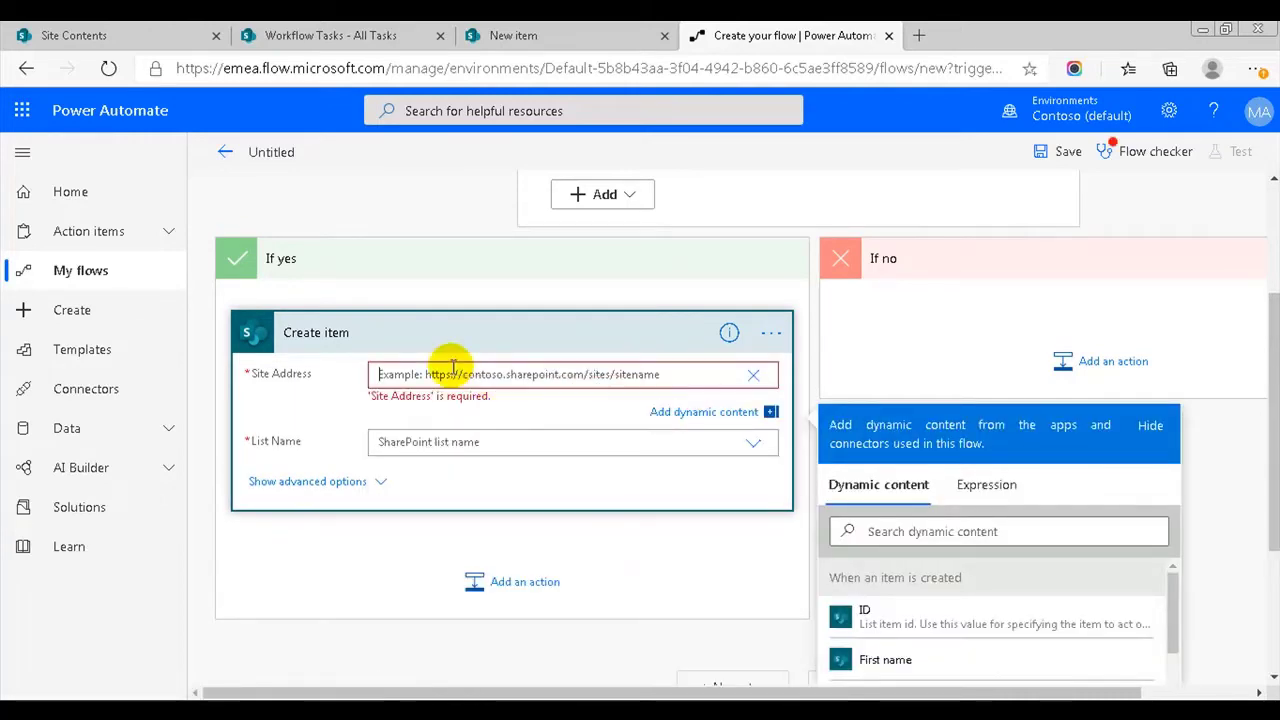
pyautogui.write('https://m365b126418.sharepoint.com/sites/HumanResources')
pyautogui.click(455, 428)
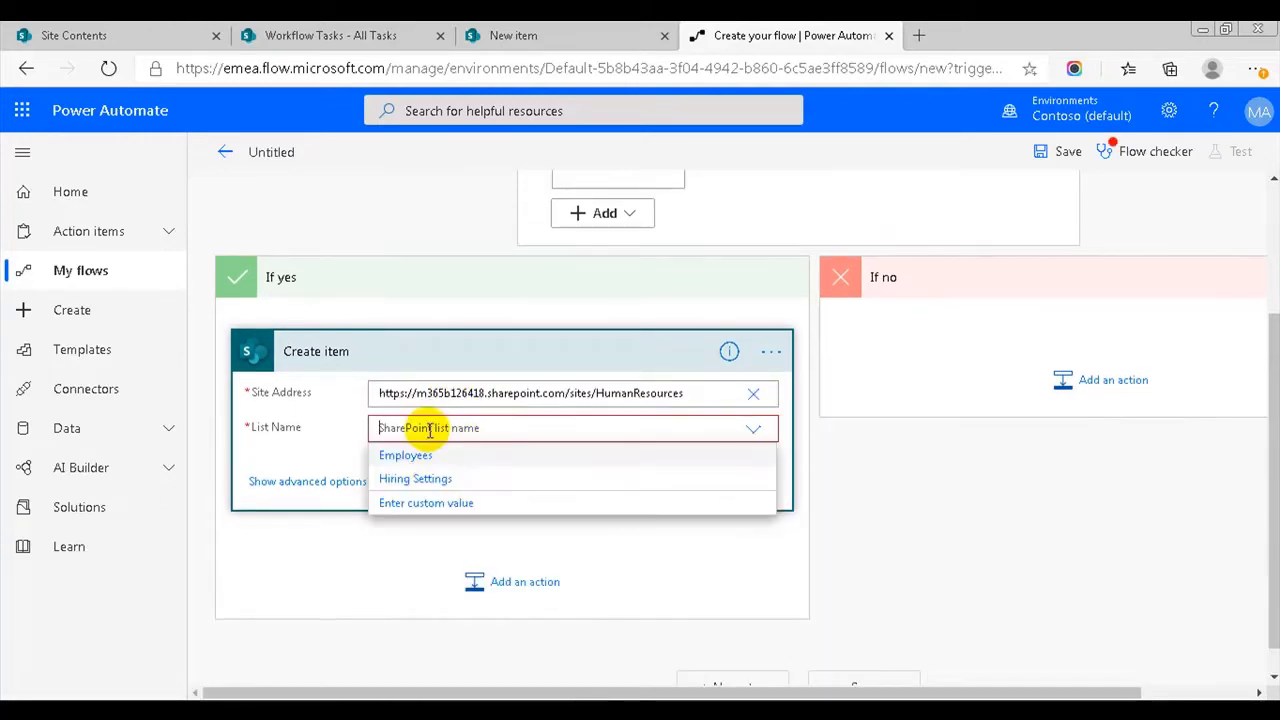
pyautogui.click(432, 503)
pyautogui.write('Wor')
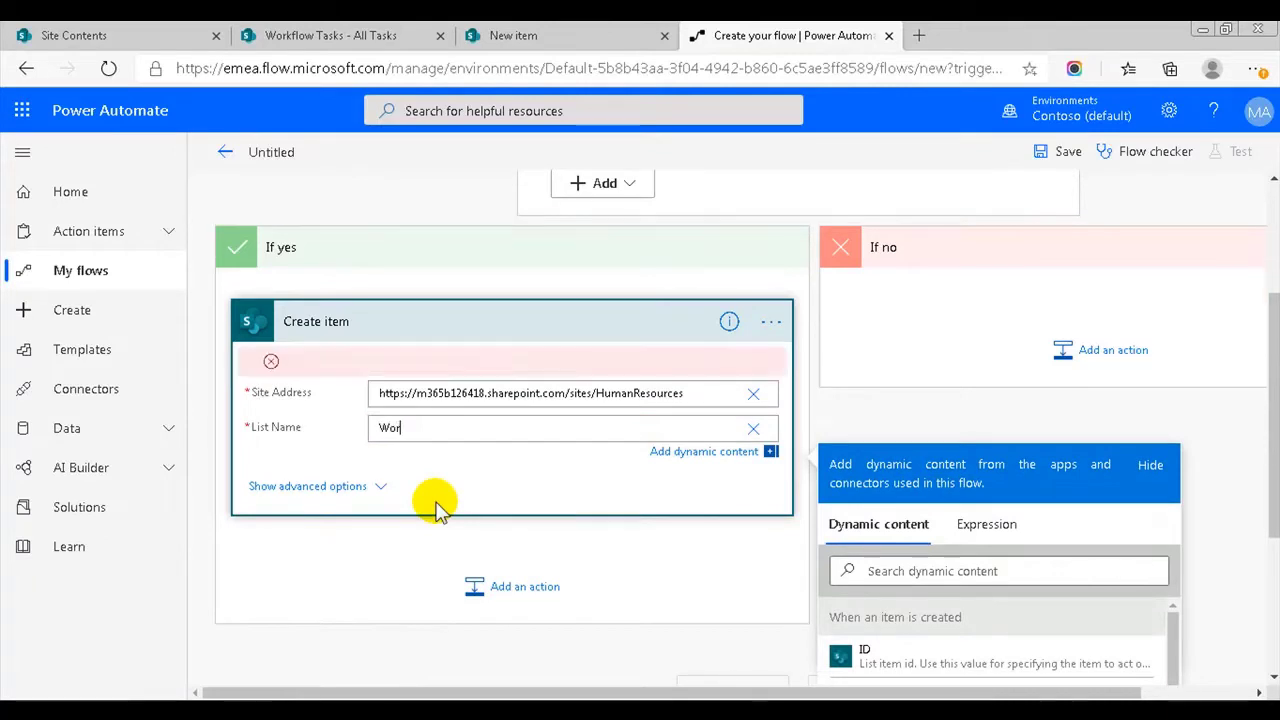
pyautogui.write('kflow Tasks')
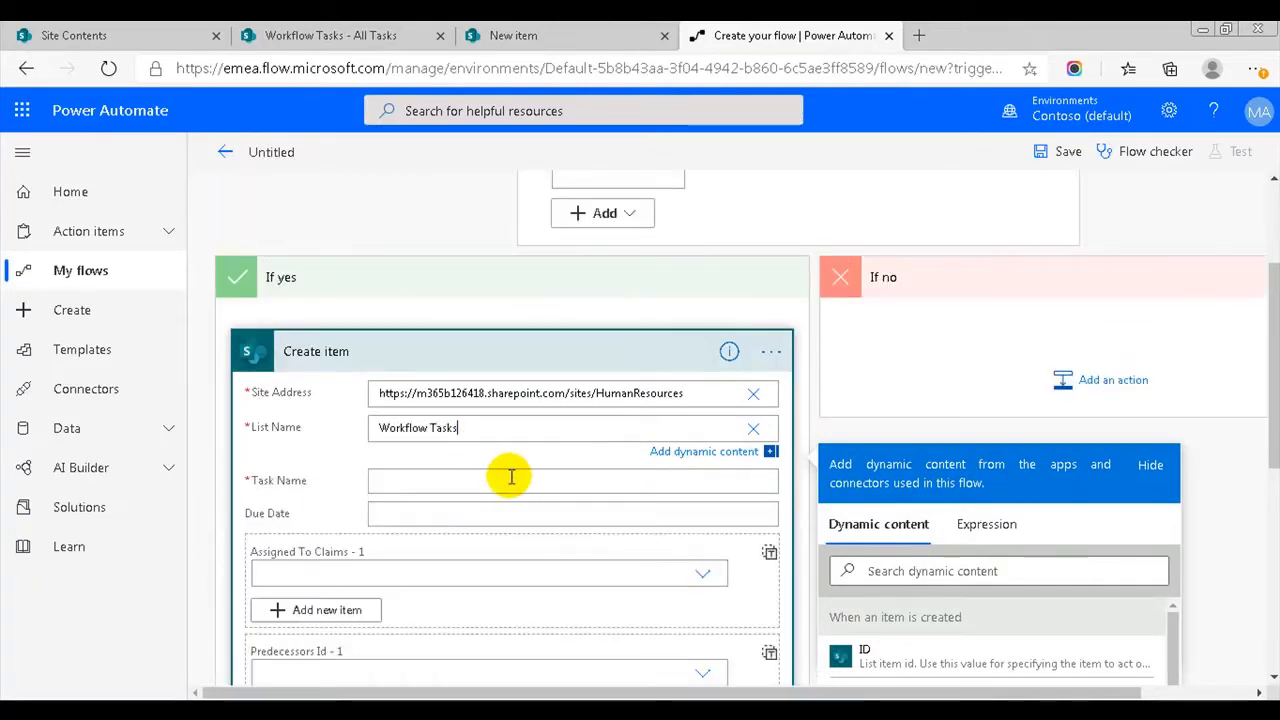
# - Set the Task Name to 'Computer for' followed by First name and Last name
pyautogui.click(423, 480)
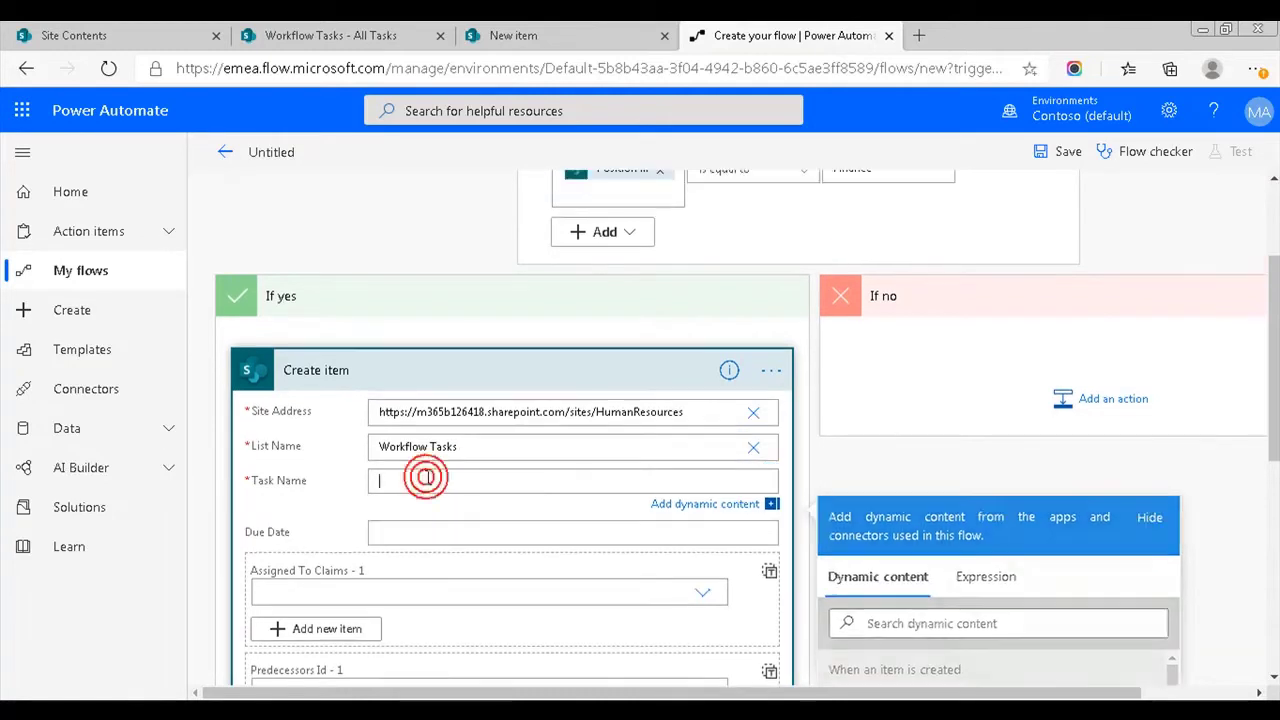
pyautogui.write('C')
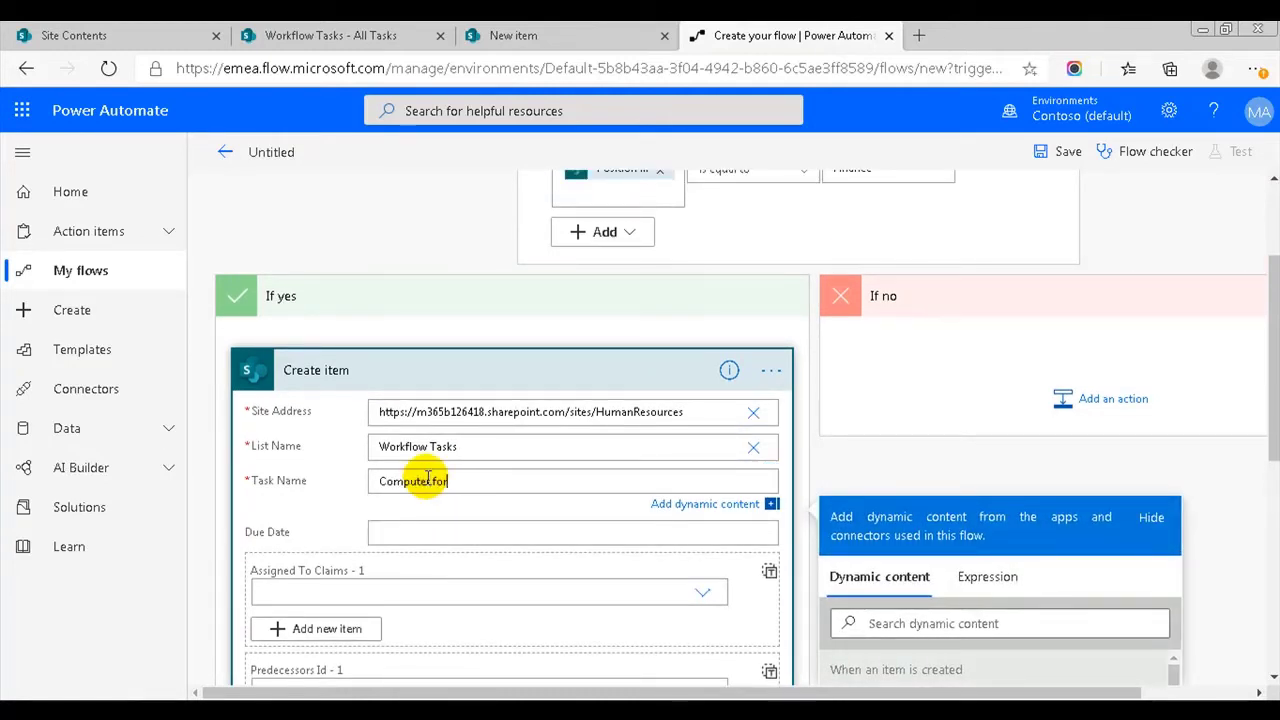
pyautogui.write('omputer for')
pyautogui.scroll(-3, 940, 530)
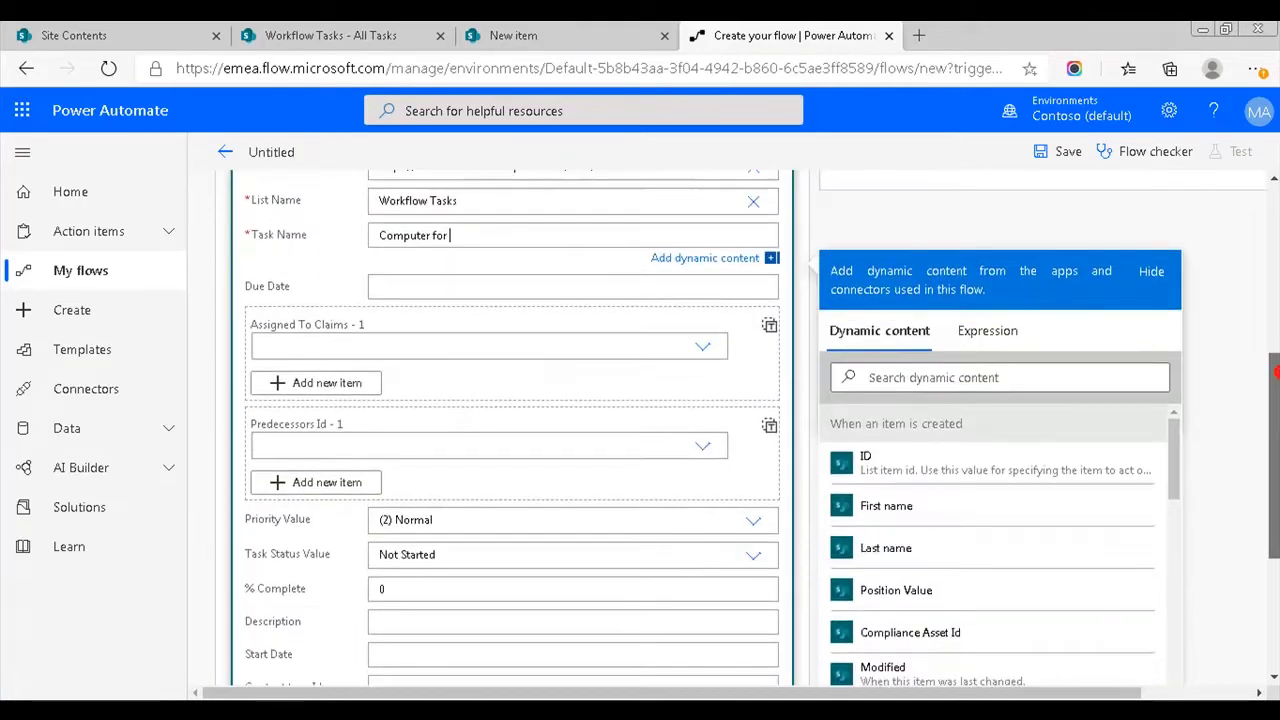
pyautogui.click(876, 508)
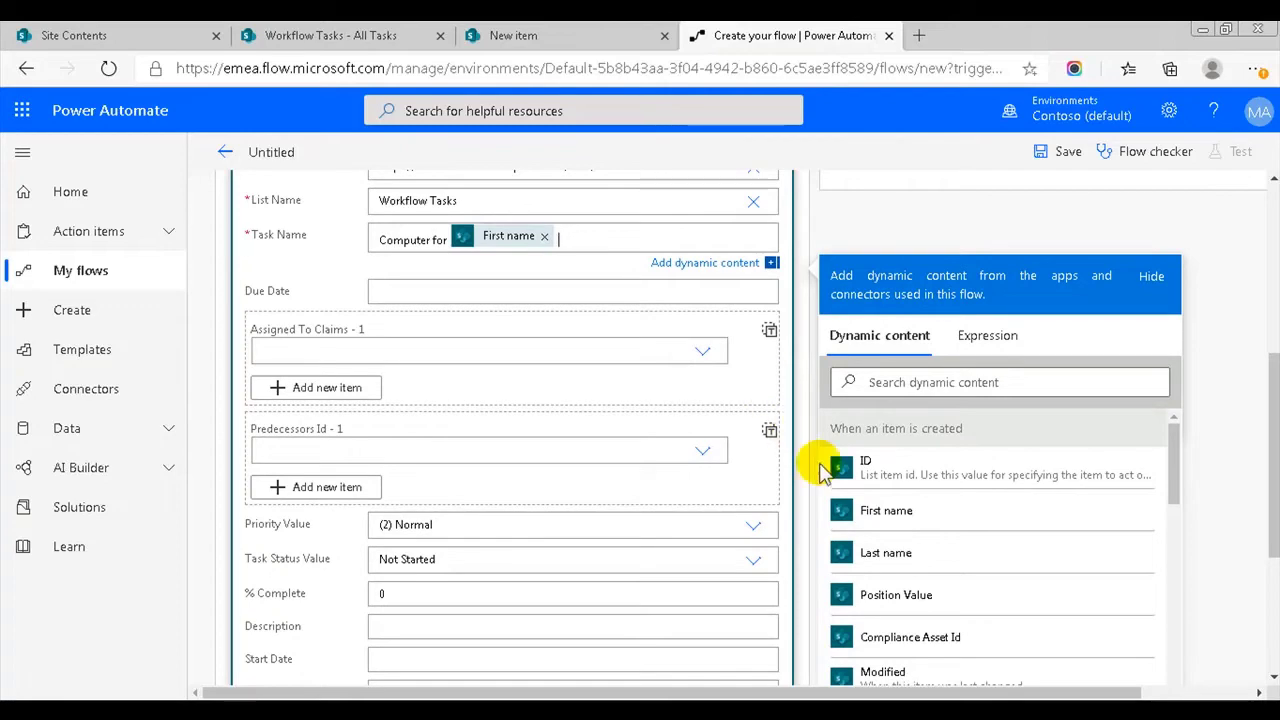
pyautogui.click(880, 543)
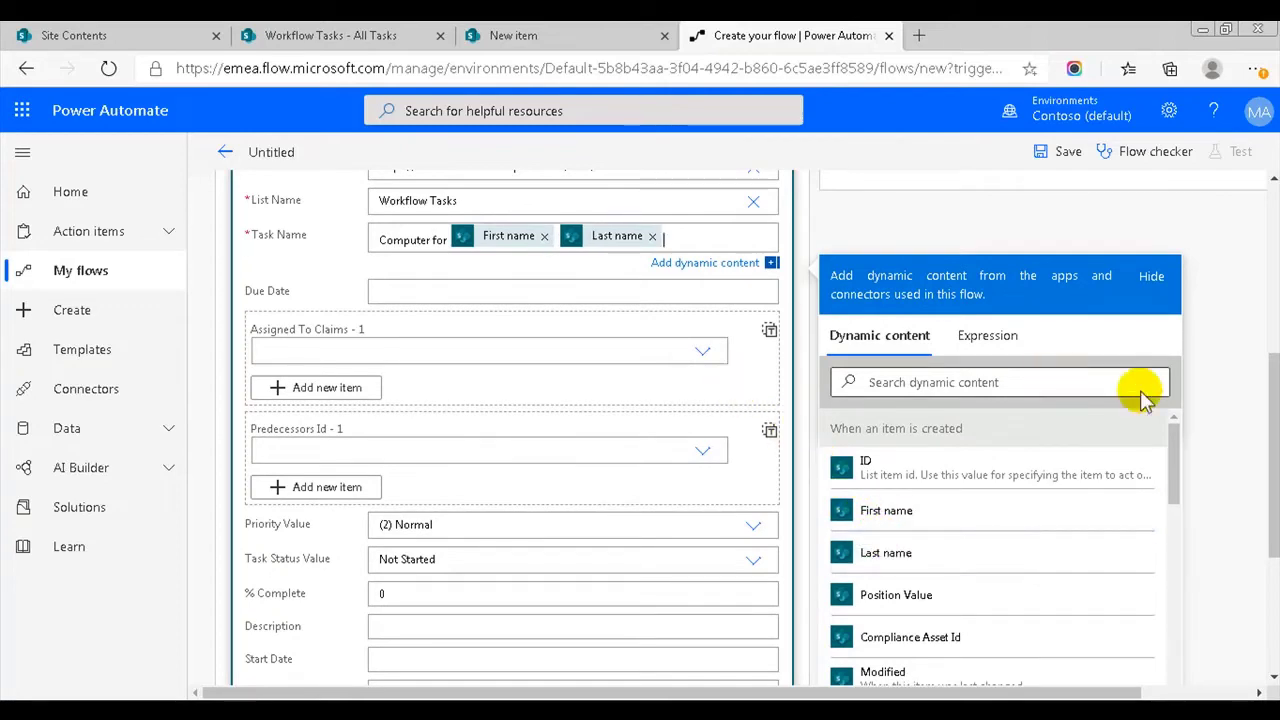
pyautogui.moveTo(1270, 378); pyautogui.dragTo(1268, 322)
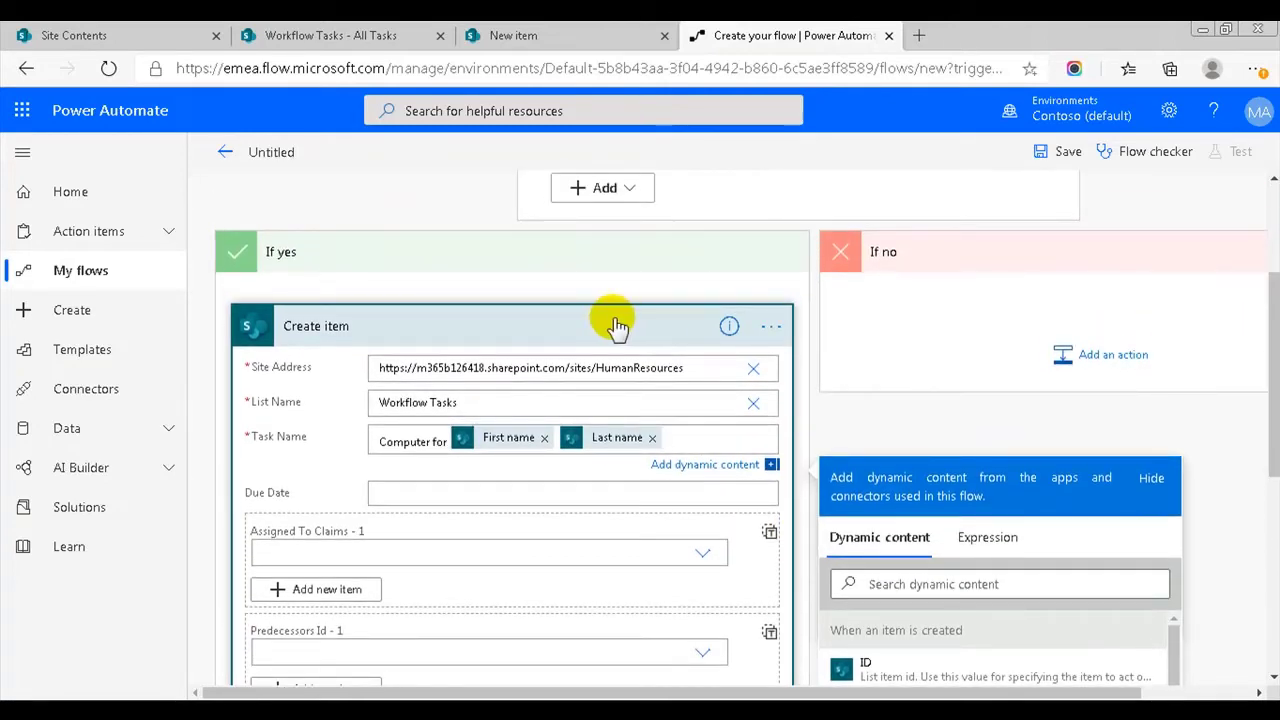
pyautogui.click(614, 322)
# - Copy the Create item step and paste it below as Create item 2
pyautogui.click(772, 458)
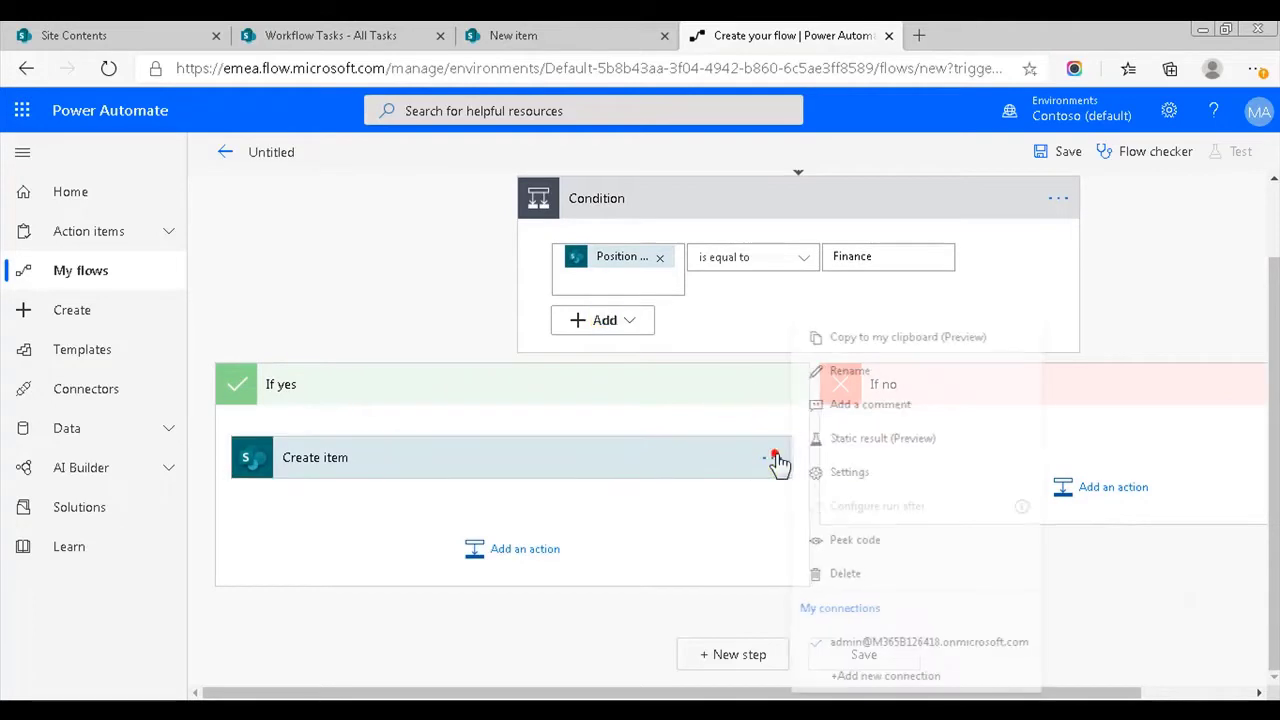
pyautogui.click(921, 337)
pyautogui.click(527, 552)
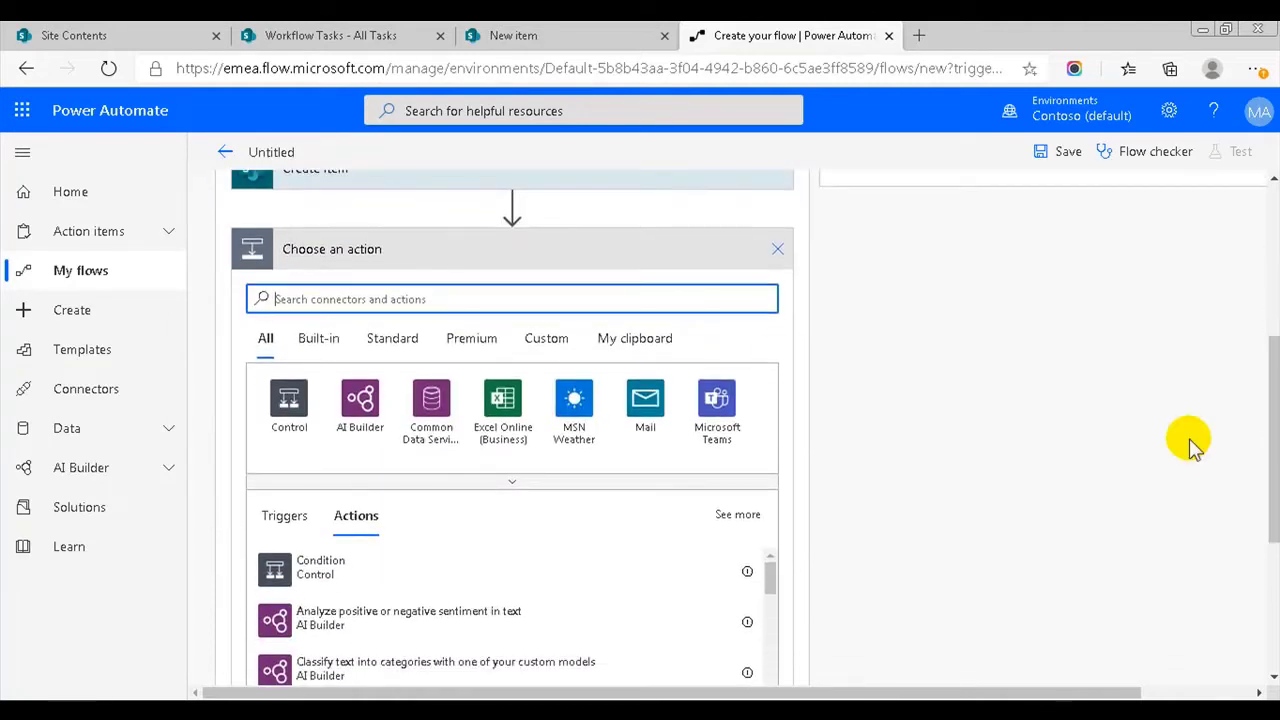
pyautogui.click(634, 351)
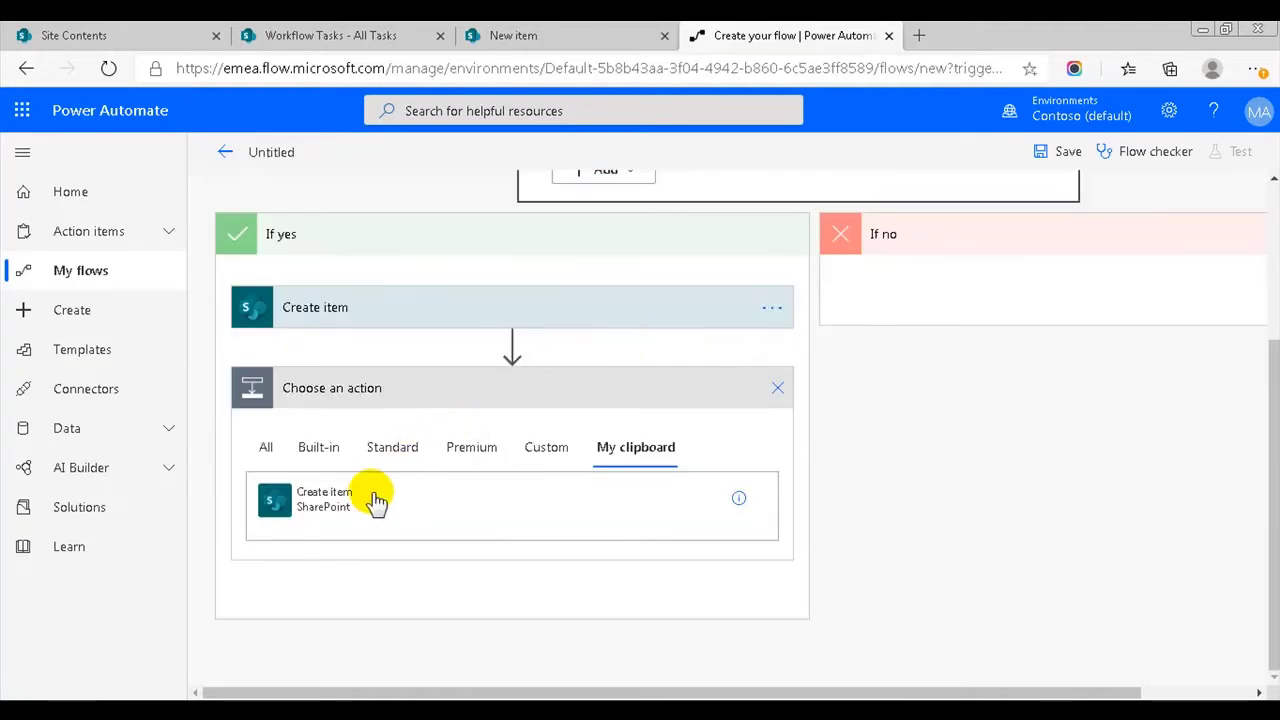
pyautogui.click(366, 502)
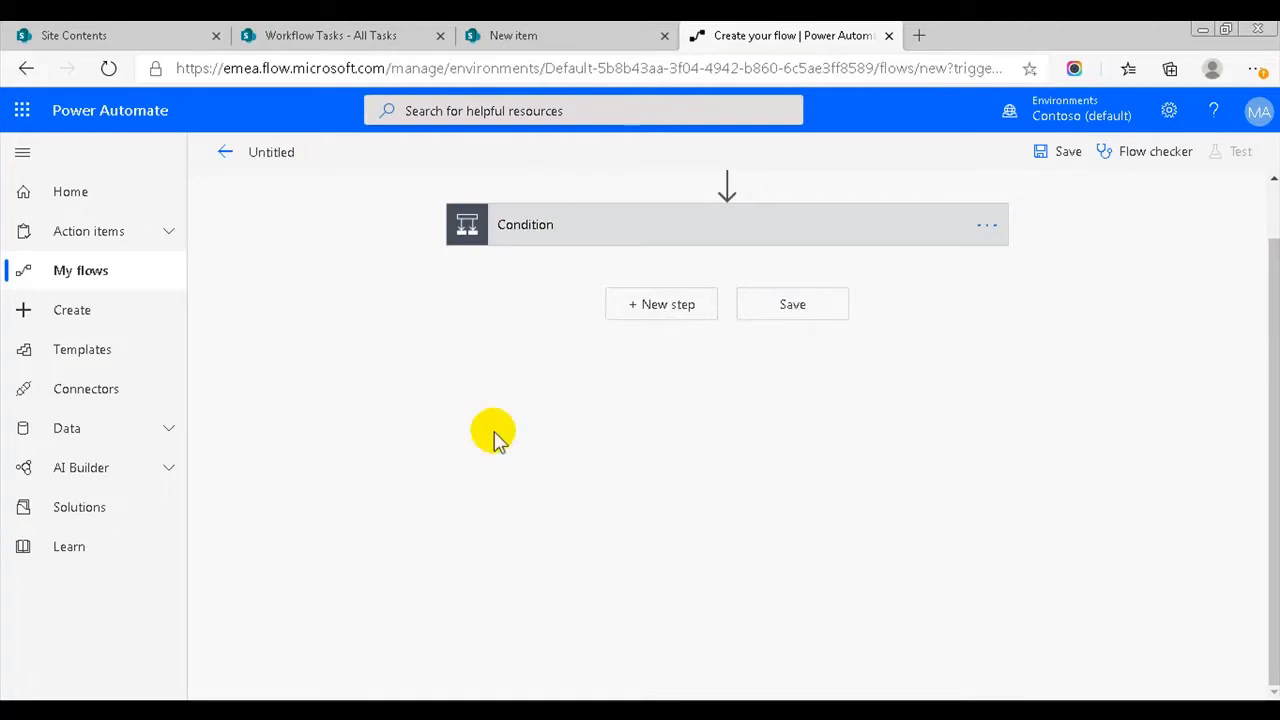
# - Change Create item 2's Task Name from 'Computer for' to 'Desk for'
pyautogui.click(677, 225)
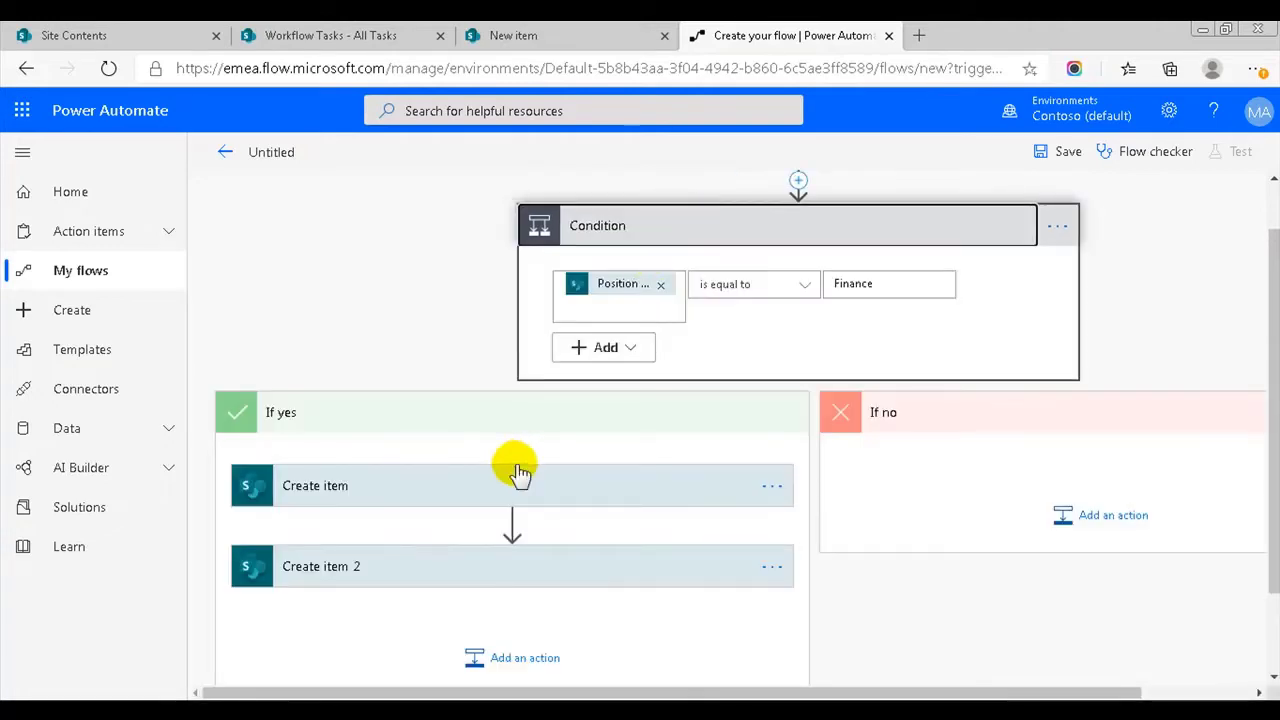
pyautogui.click(422, 571)
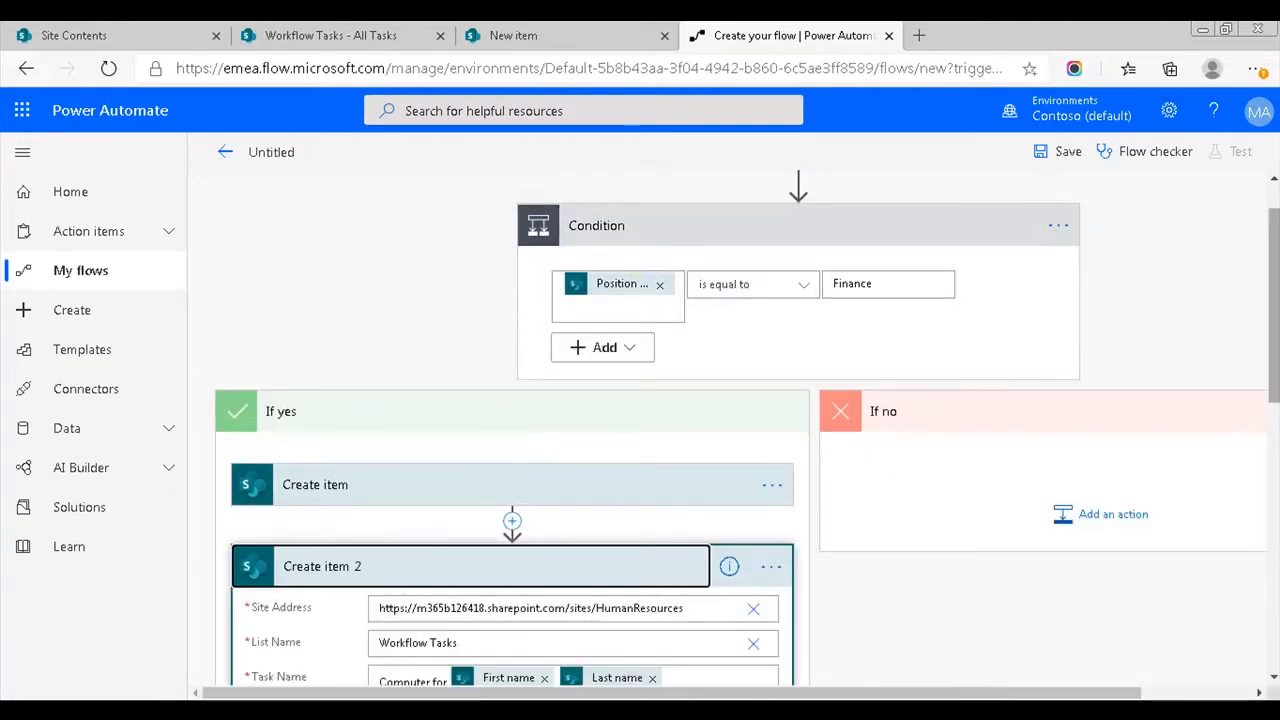
pyautogui.scroll(-3, 607, 409)
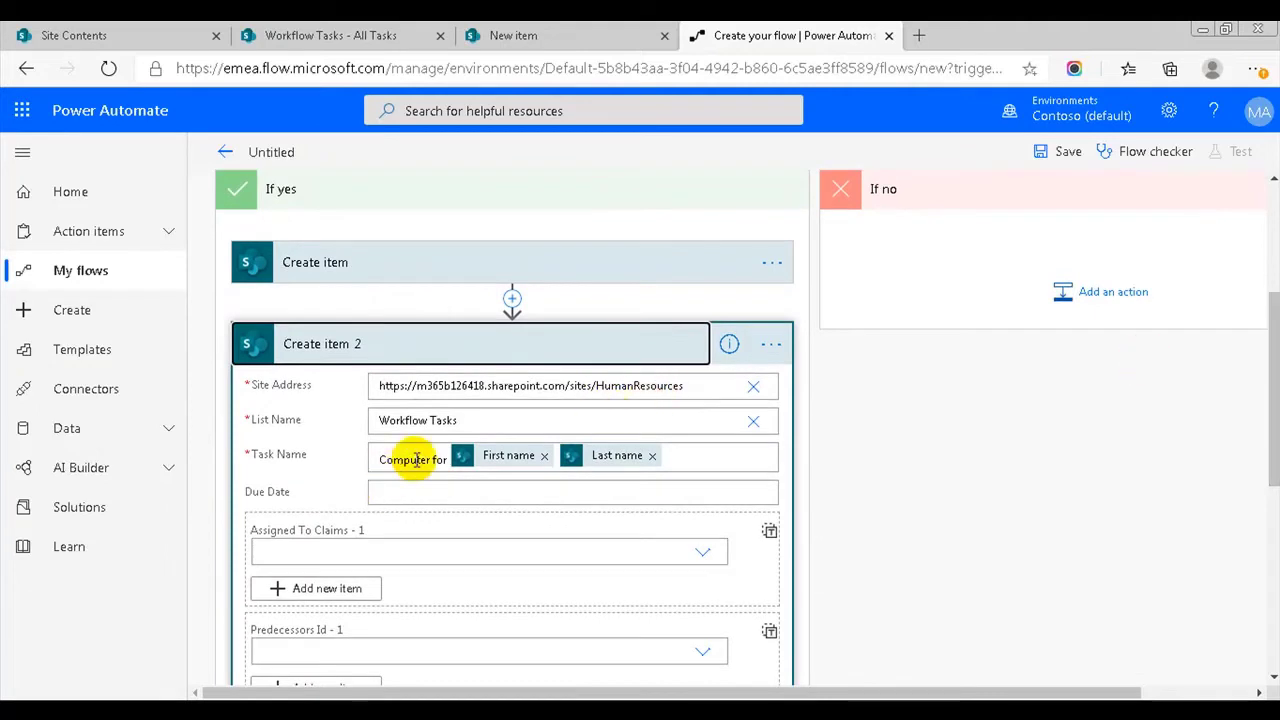
pyautogui.doubleClick(396, 460)
pyautogui.write('Desk')
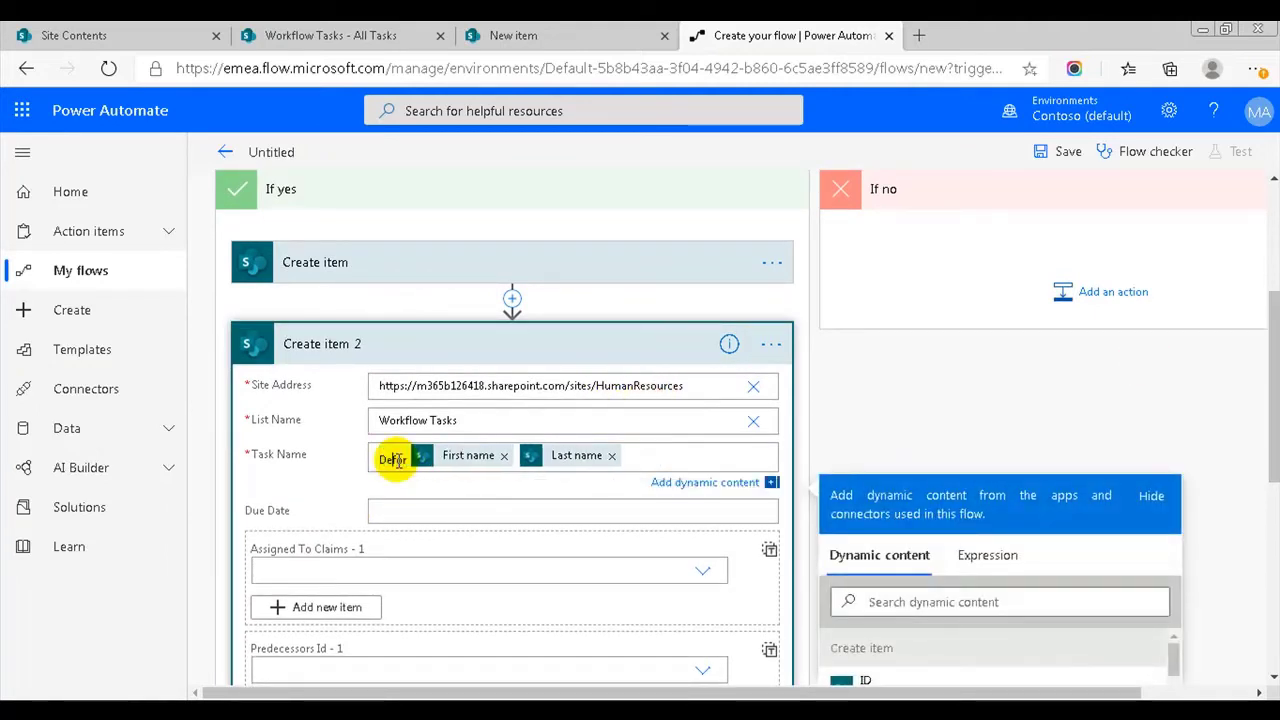
pyautogui.click(551, 343)
pyautogui.scroll(3, 740, 435)
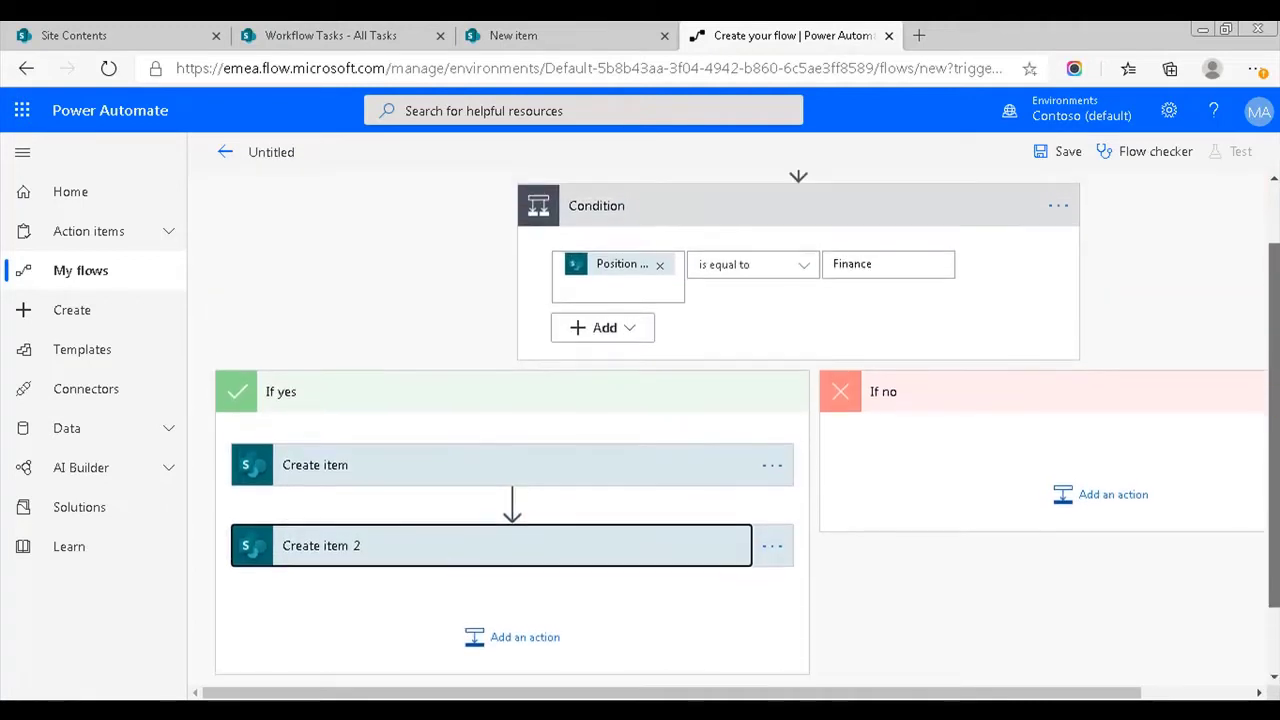
# - Copy the Position equals Finance condition and paste it into If no as Condition 2
pyautogui.click(1058, 292)
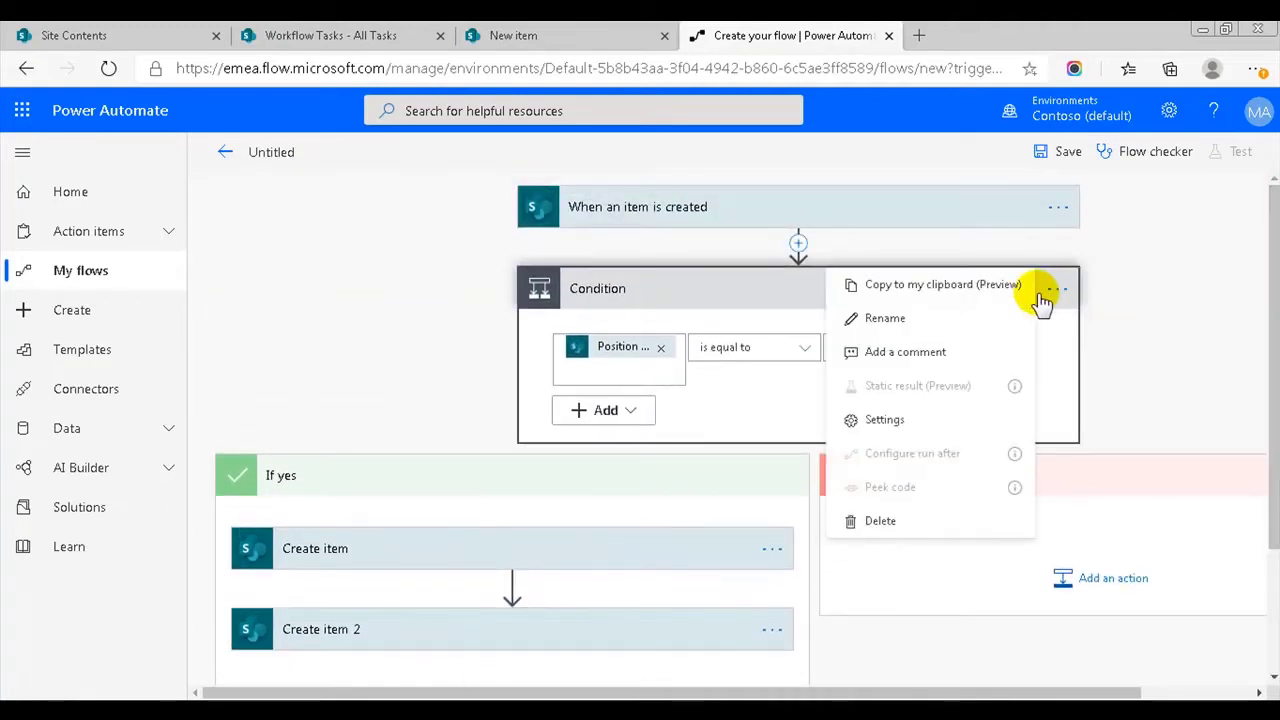
pyautogui.click(1002, 288)
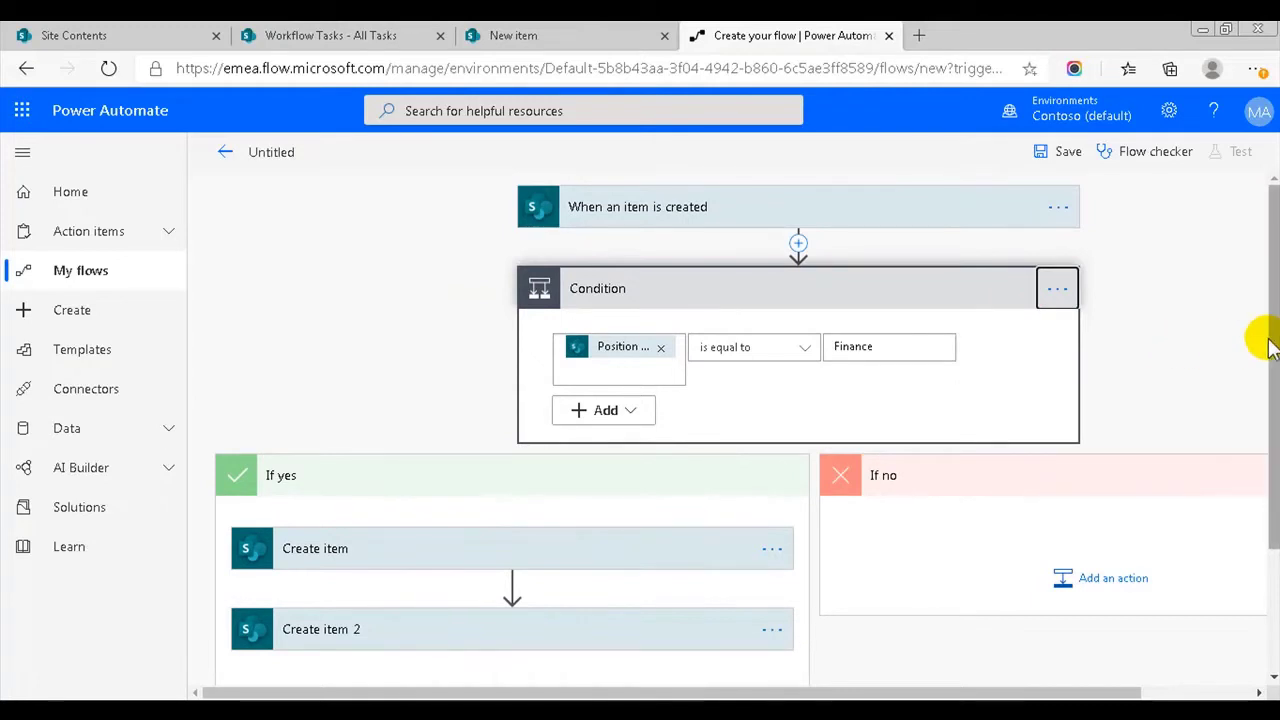
pyautogui.scroll(-1, 1266, 337)
pyautogui.moveTo(787, 695); pyautogui.dragTo(994, 688)
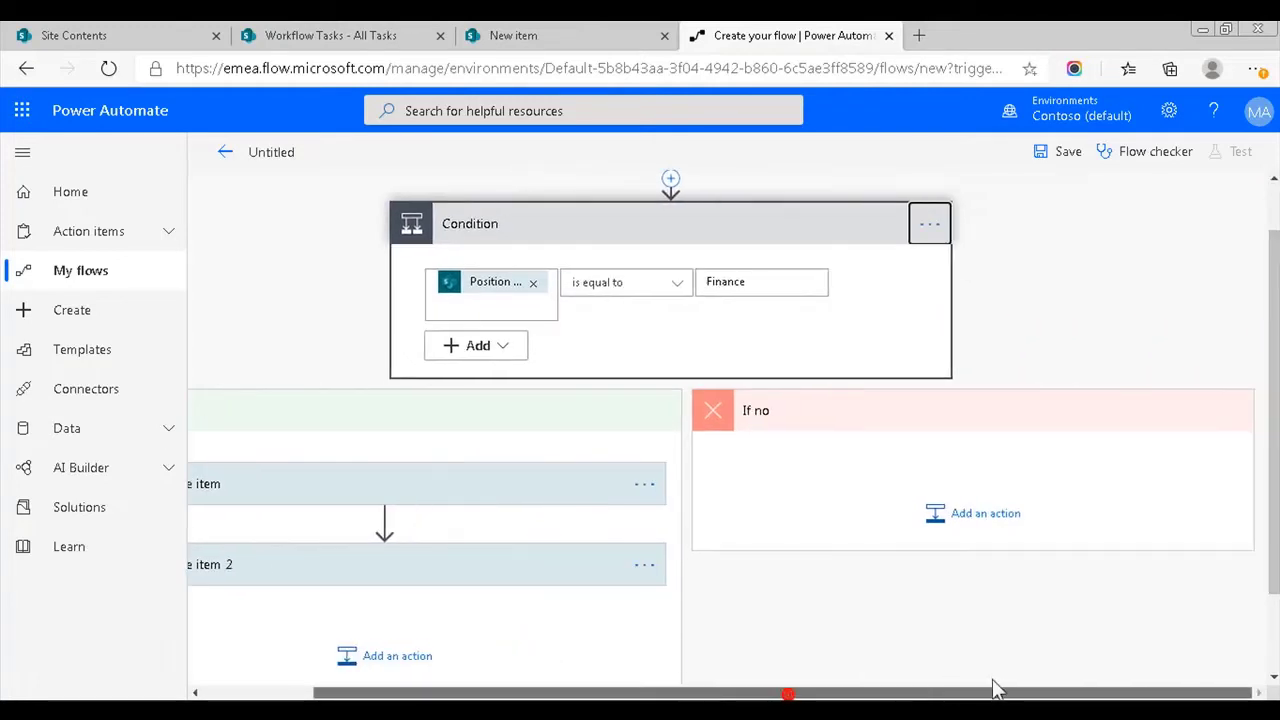
pyautogui.click(976, 517)
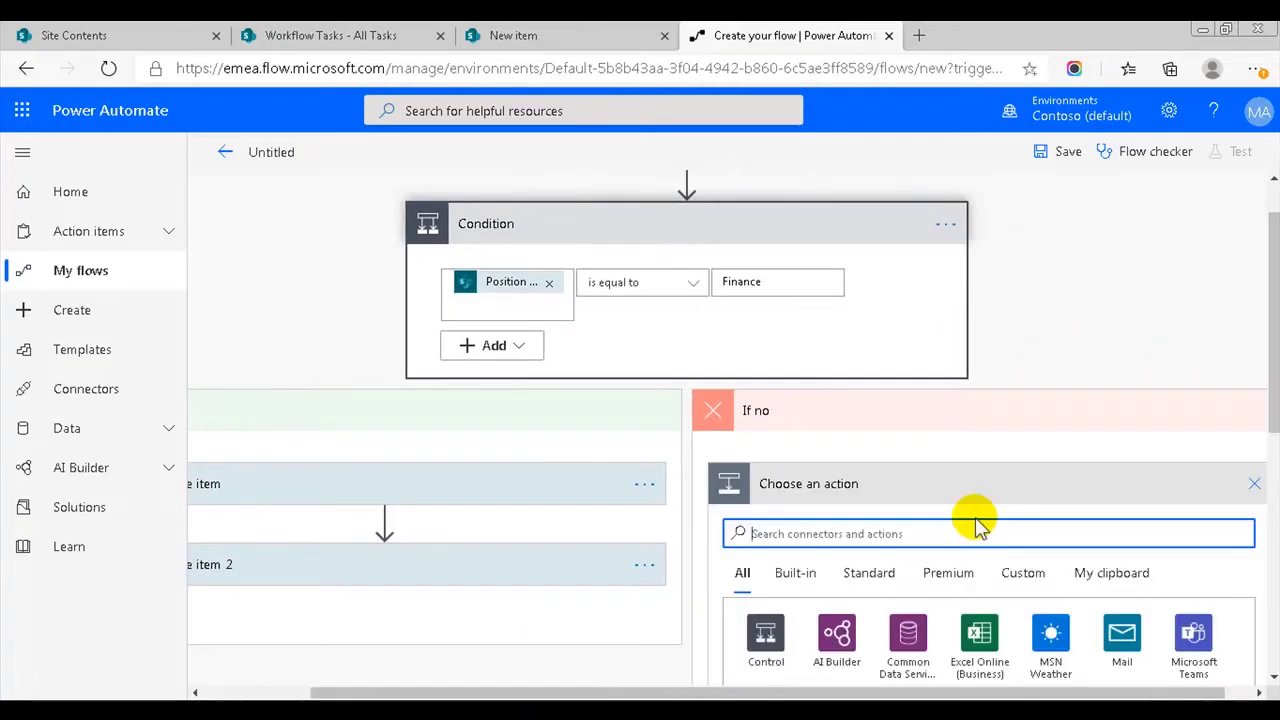
pyautogui.click(1096, 566)
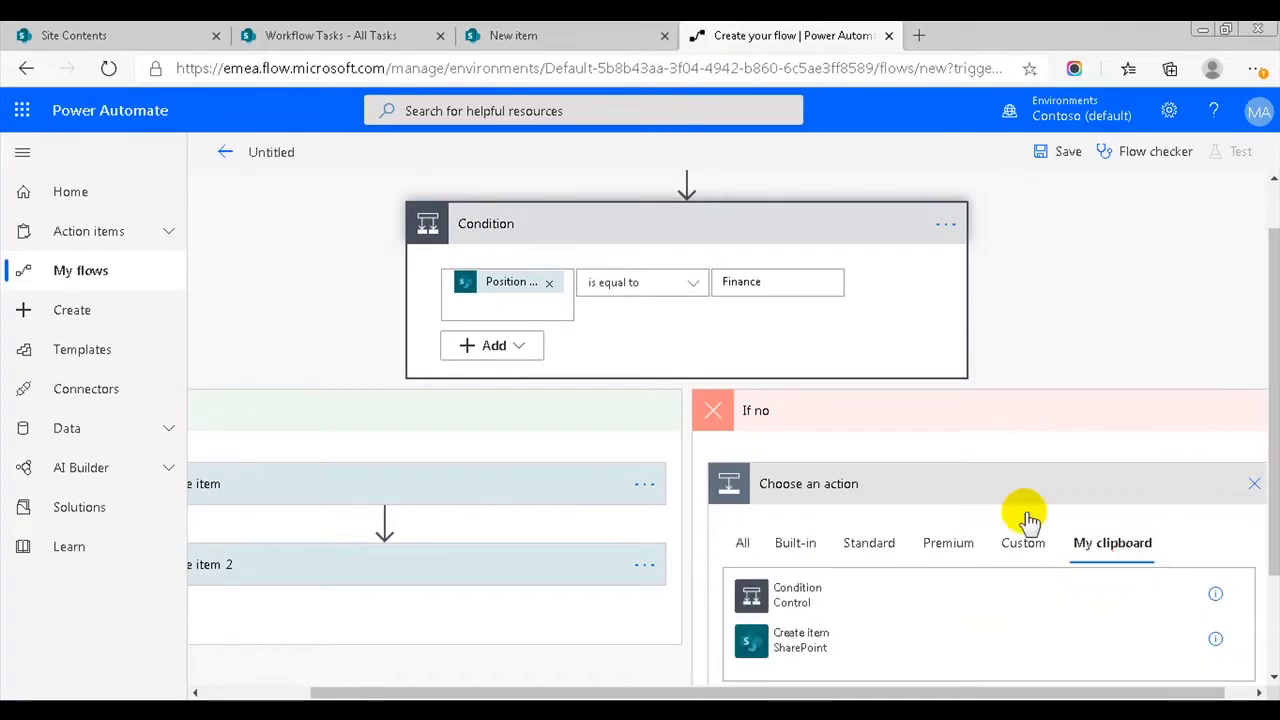
pyautogui.click(793, 595)
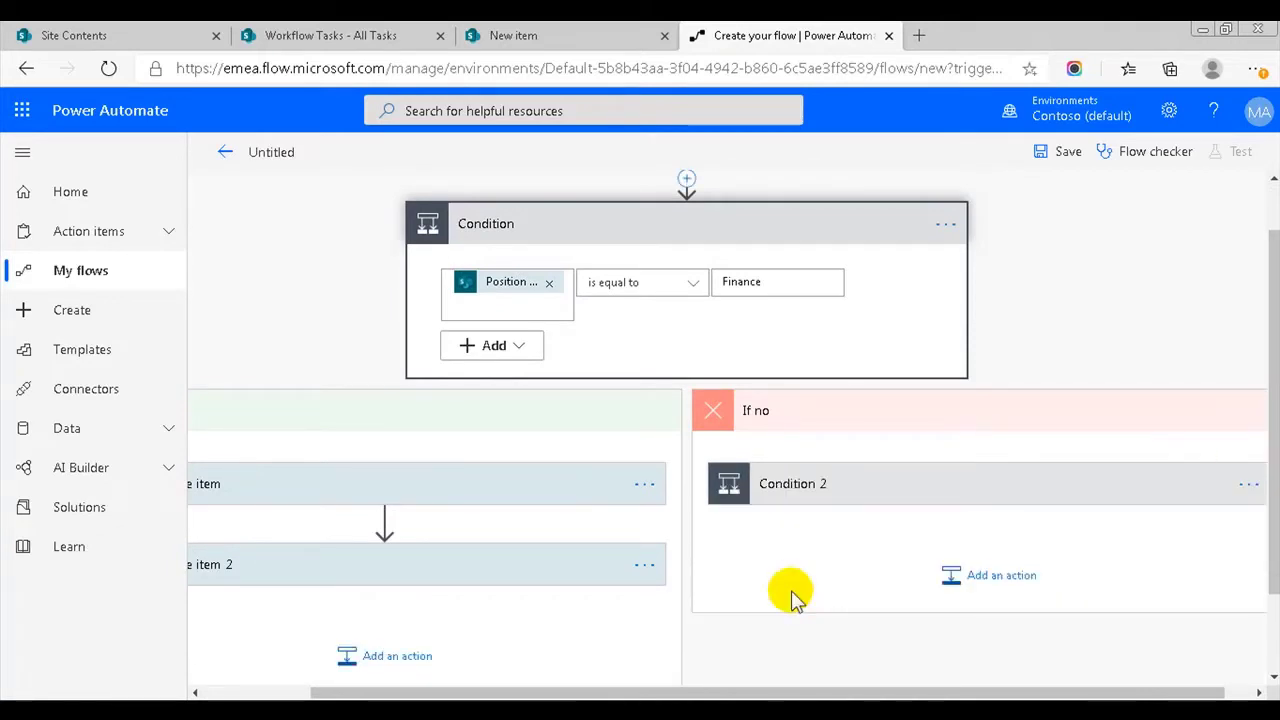
pyautogui.click(943, 489)
pyautogui.moveTo(795, 690); pyautogui.dragTo(1060, 690)
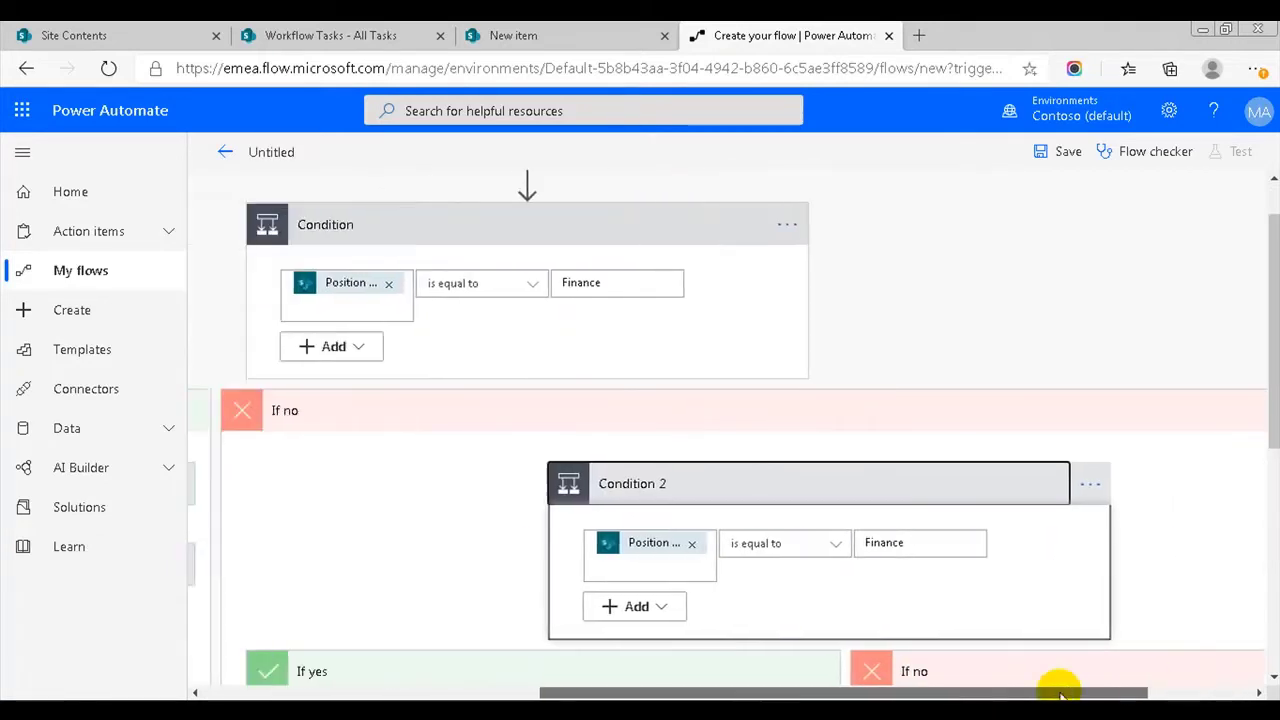
# - Change Condition 2's value to Management and rename Create item 4's task to 'Visa for'
pyautogui.doubleClick(952, 312)
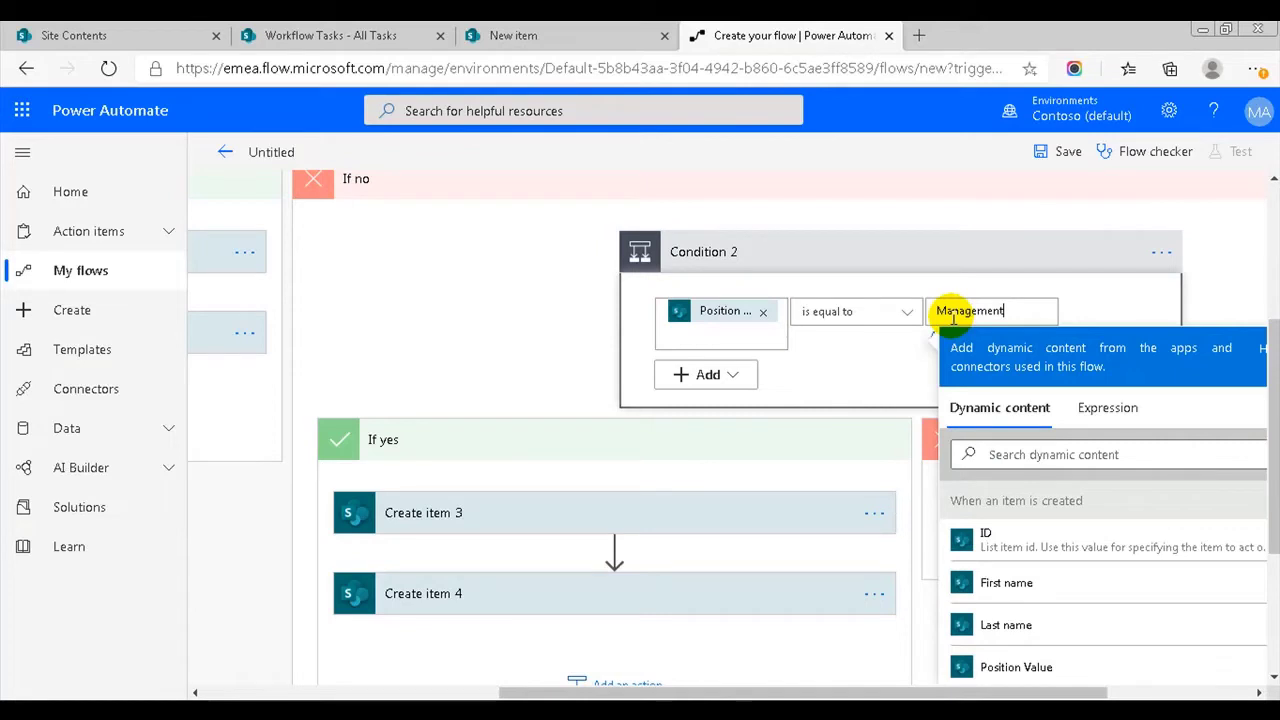
pyautogui.click(880, 375)
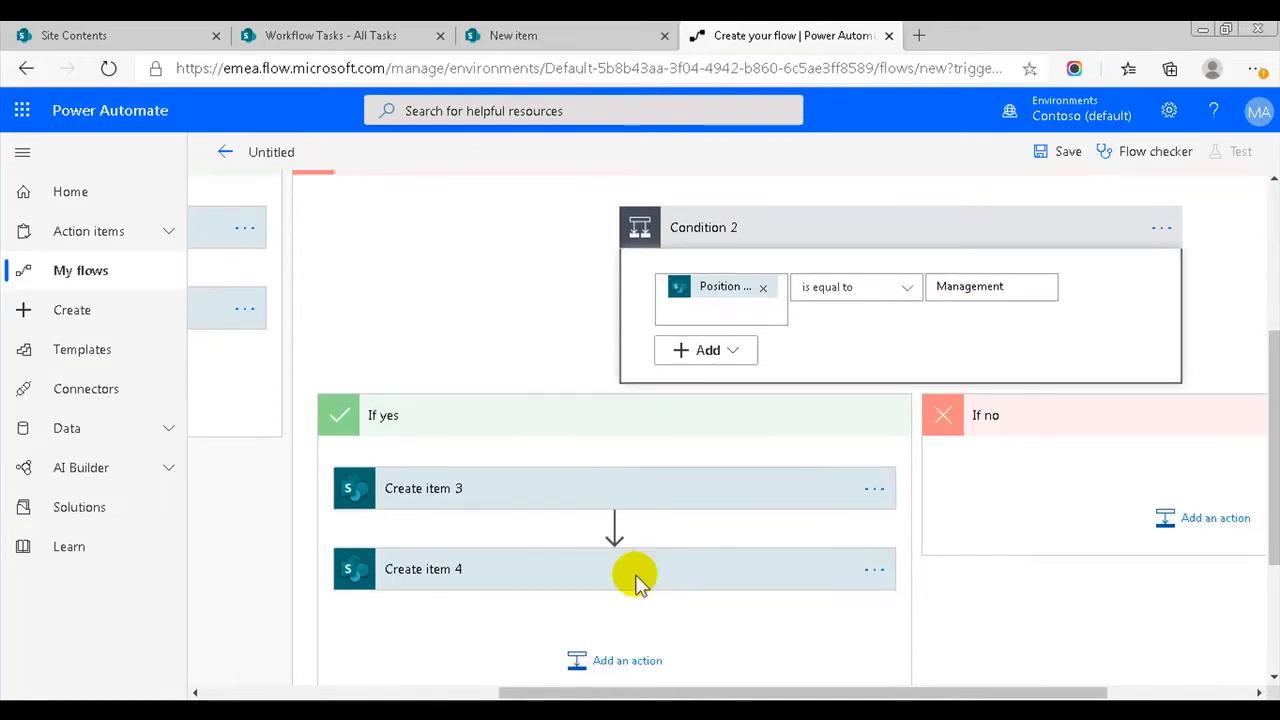
pyautogui.scroll(-3, 700, 450)
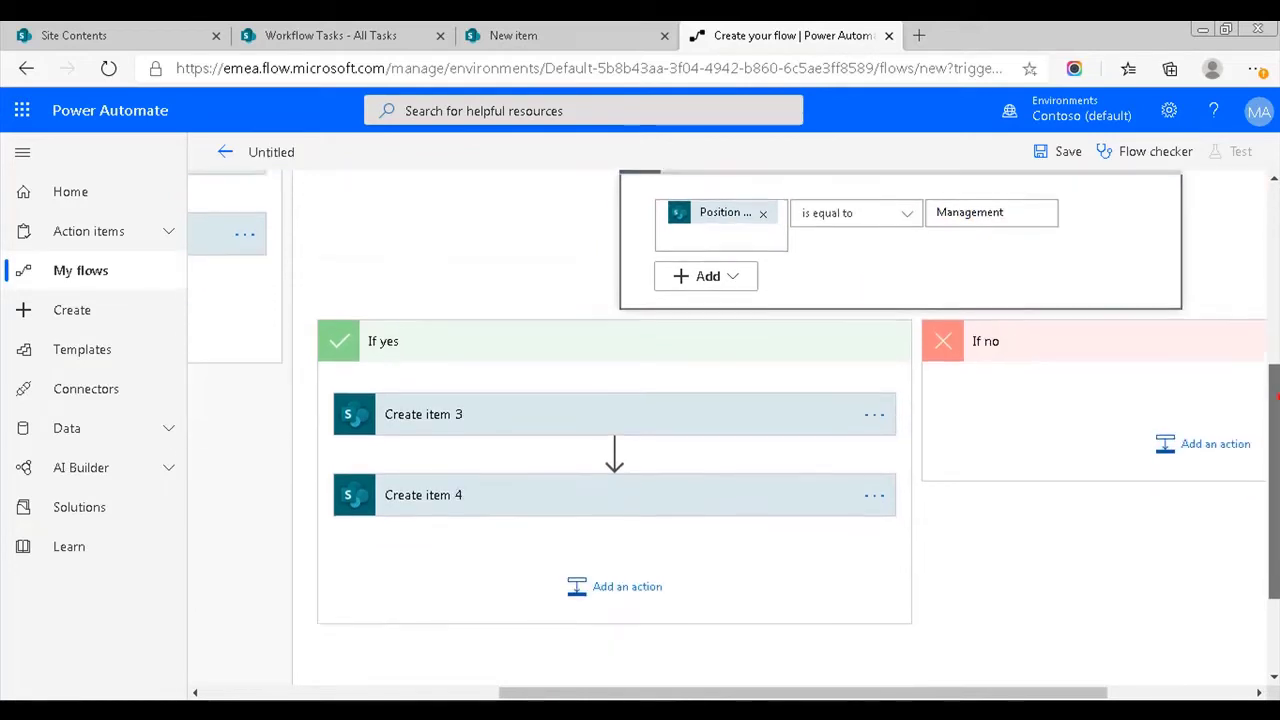
pyautogui.click(515, 413)
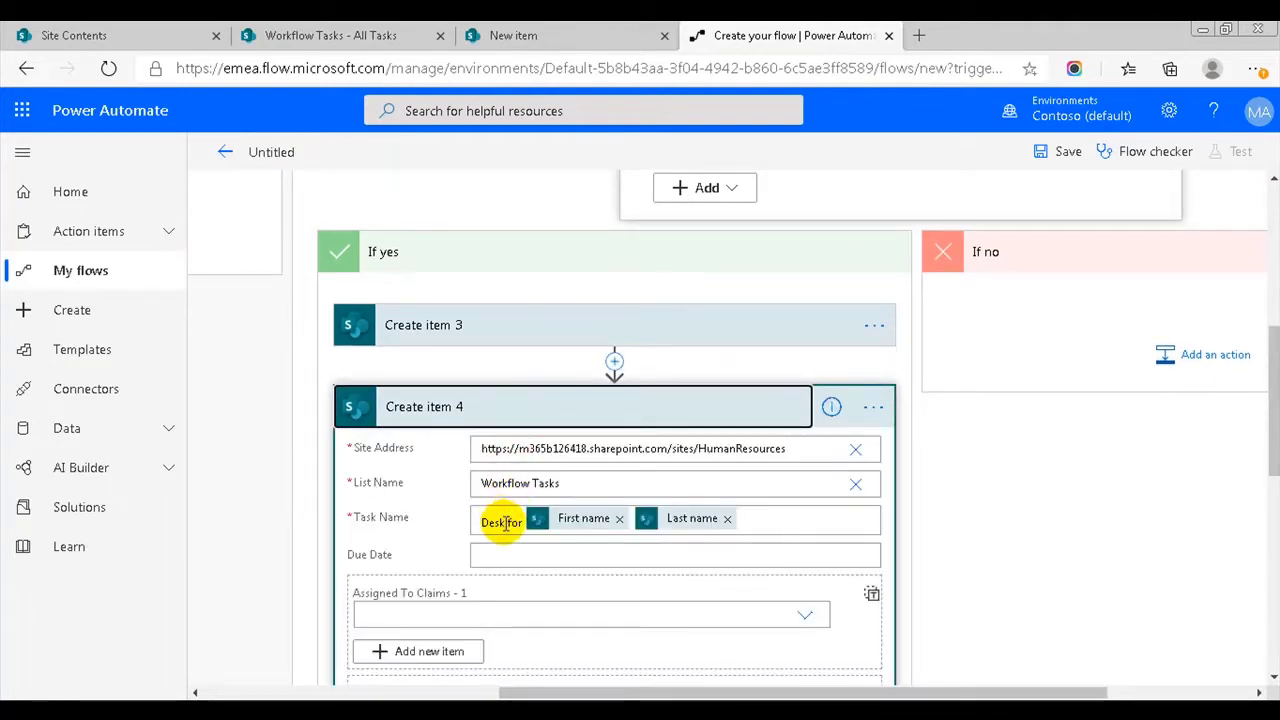
pyautogui.moveTo(503, 522); pyautogui.dragTo(471, 528)
pyautogui.write('V')
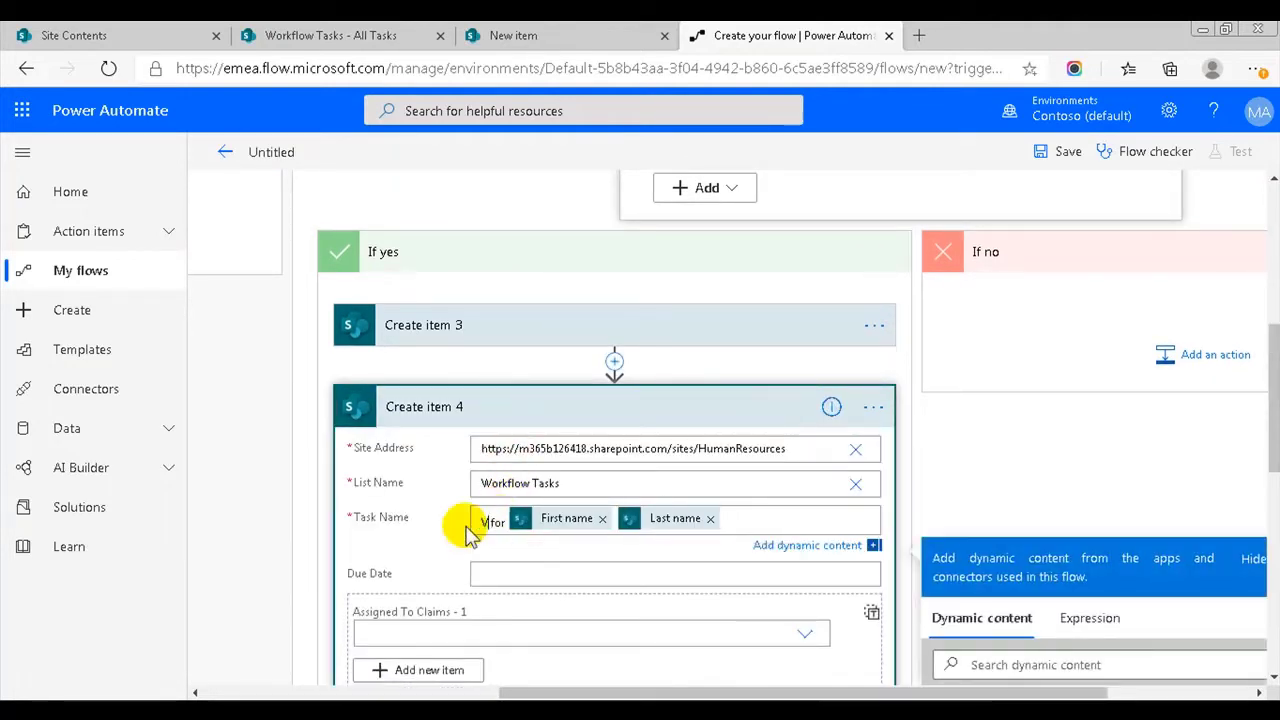
pyautogui.write('isa')
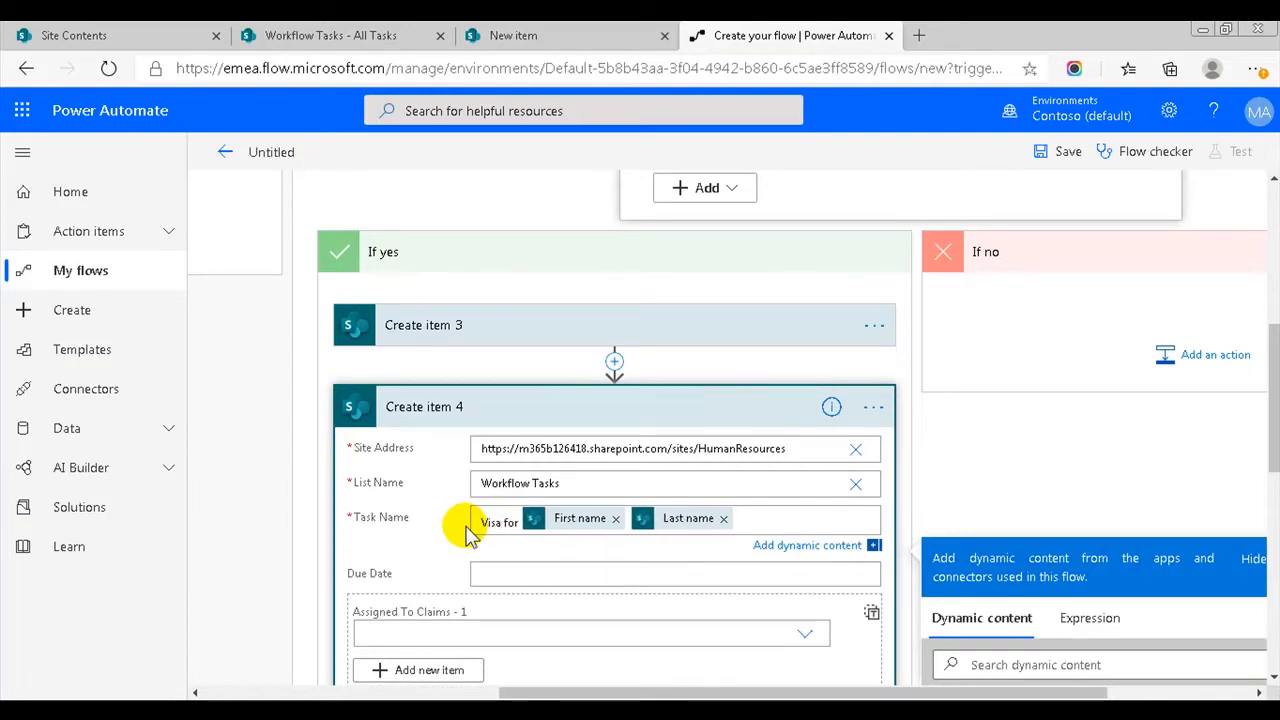
pyautogui.click(739, 420)
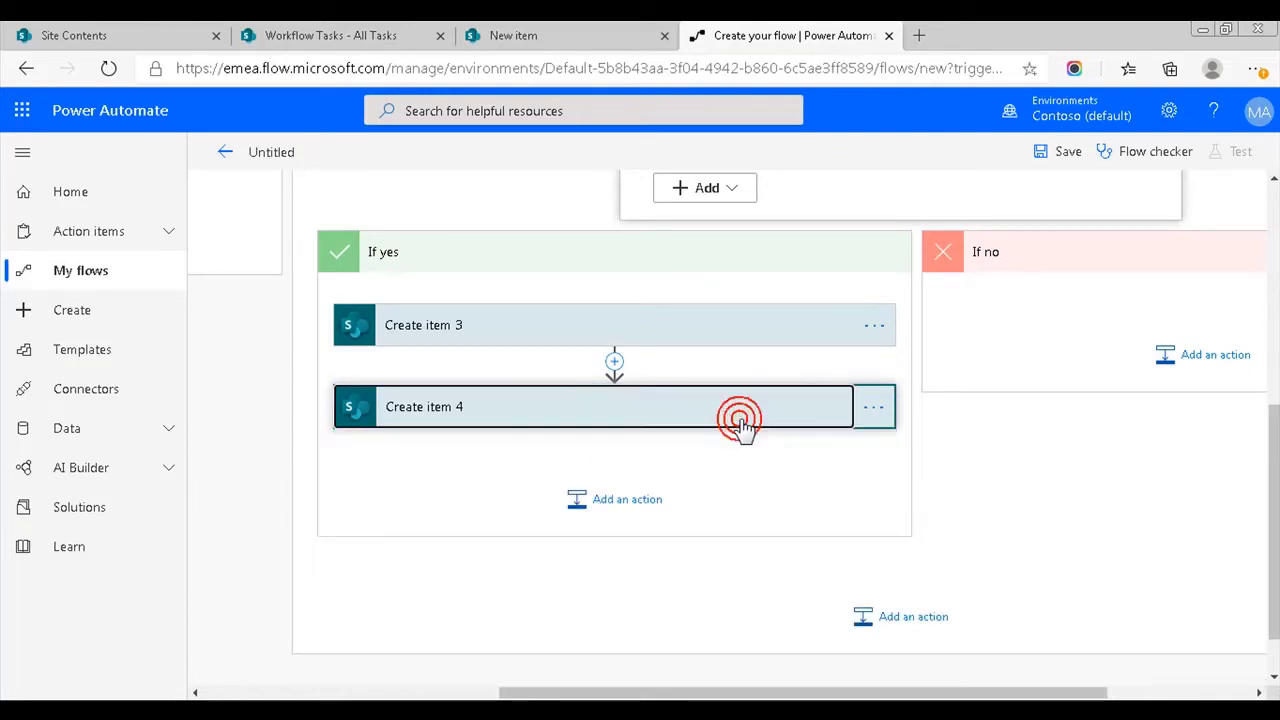
# - Paste a Create item as Create item 5 and rename its task to 'Office for' the employee
pyautogui.click(637, 498)
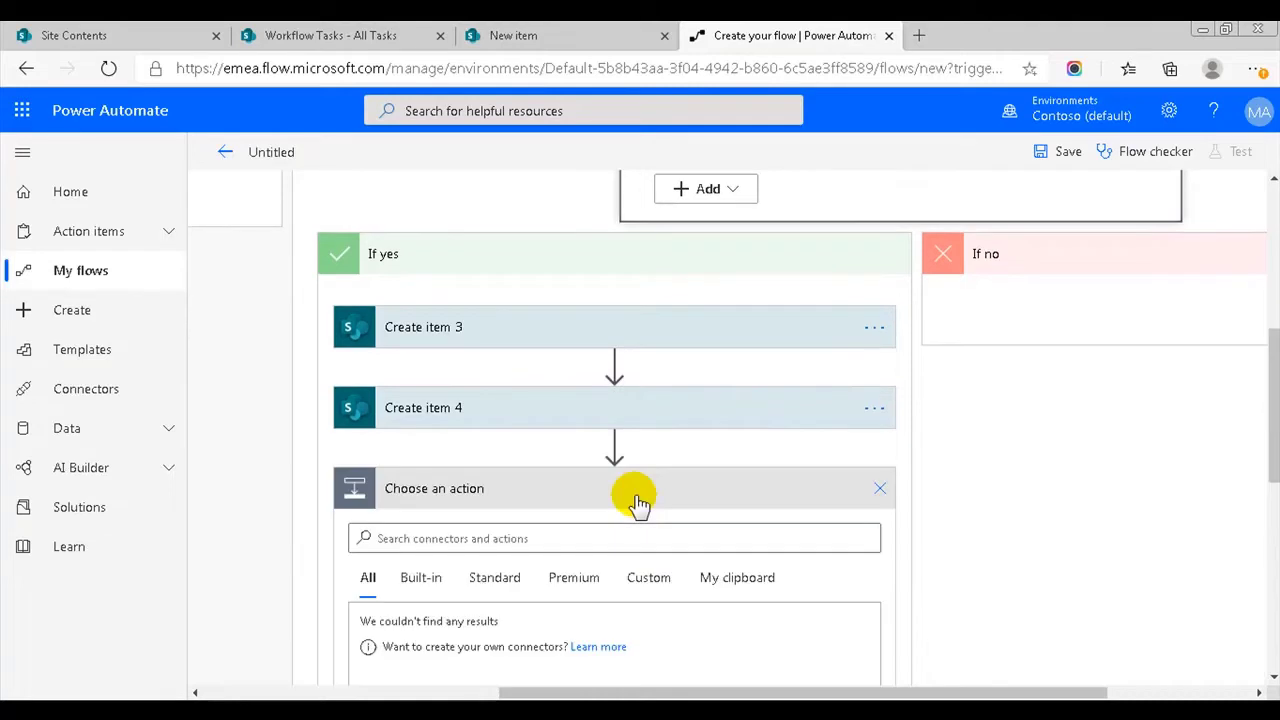
pyautogui.click(722, 578)
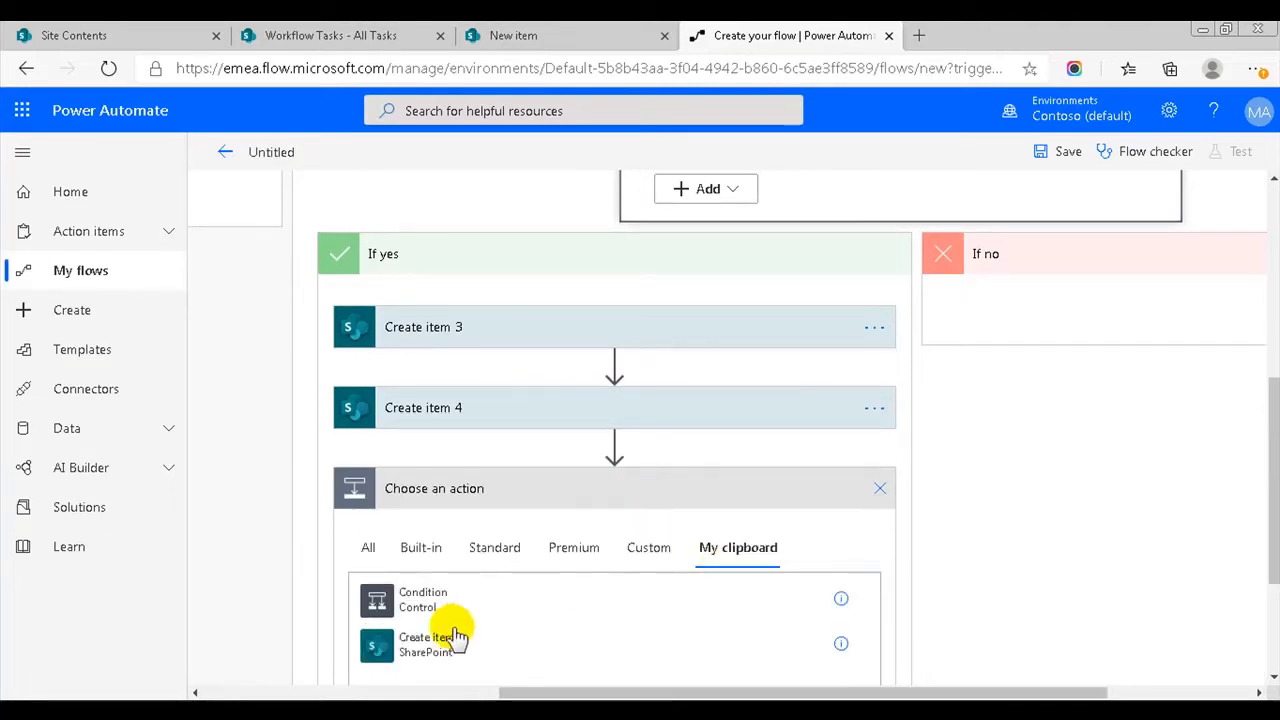
pyautogui.click(418, 645)
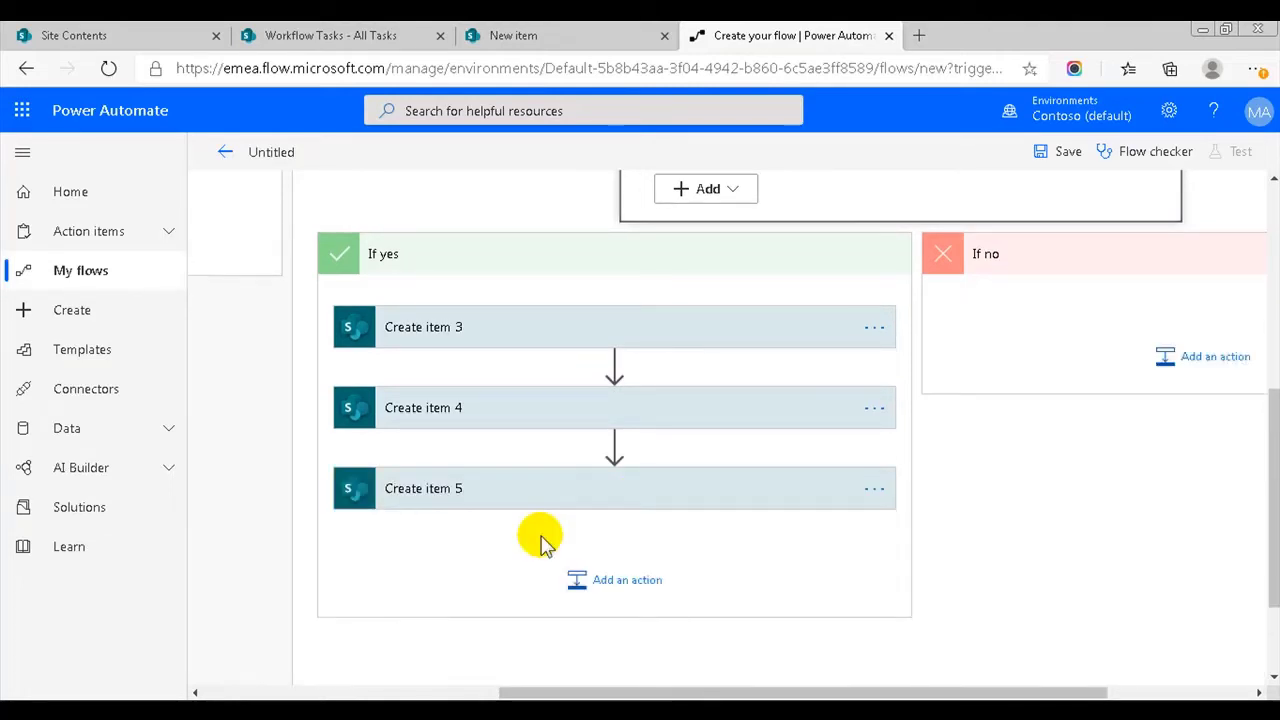
pyautogui.click(507, 486)
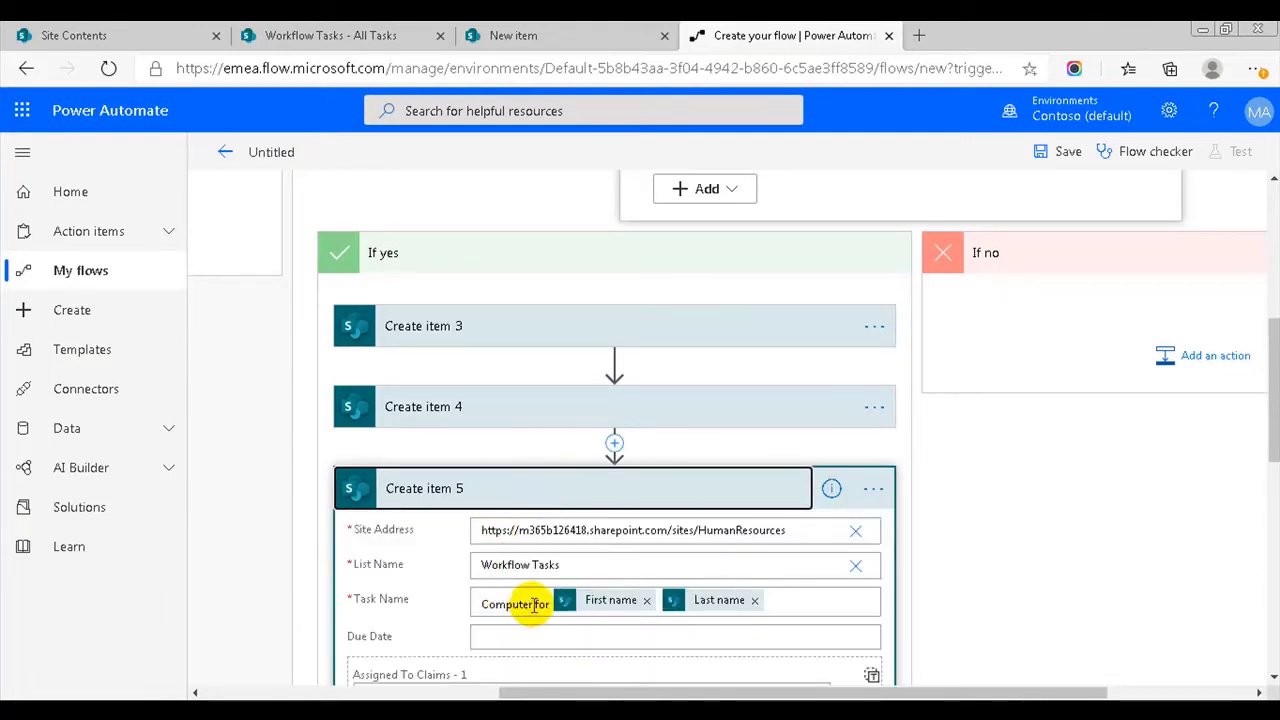
pyautogui.moveTo(533, 604); pyautogui.dragTo(480, 604)
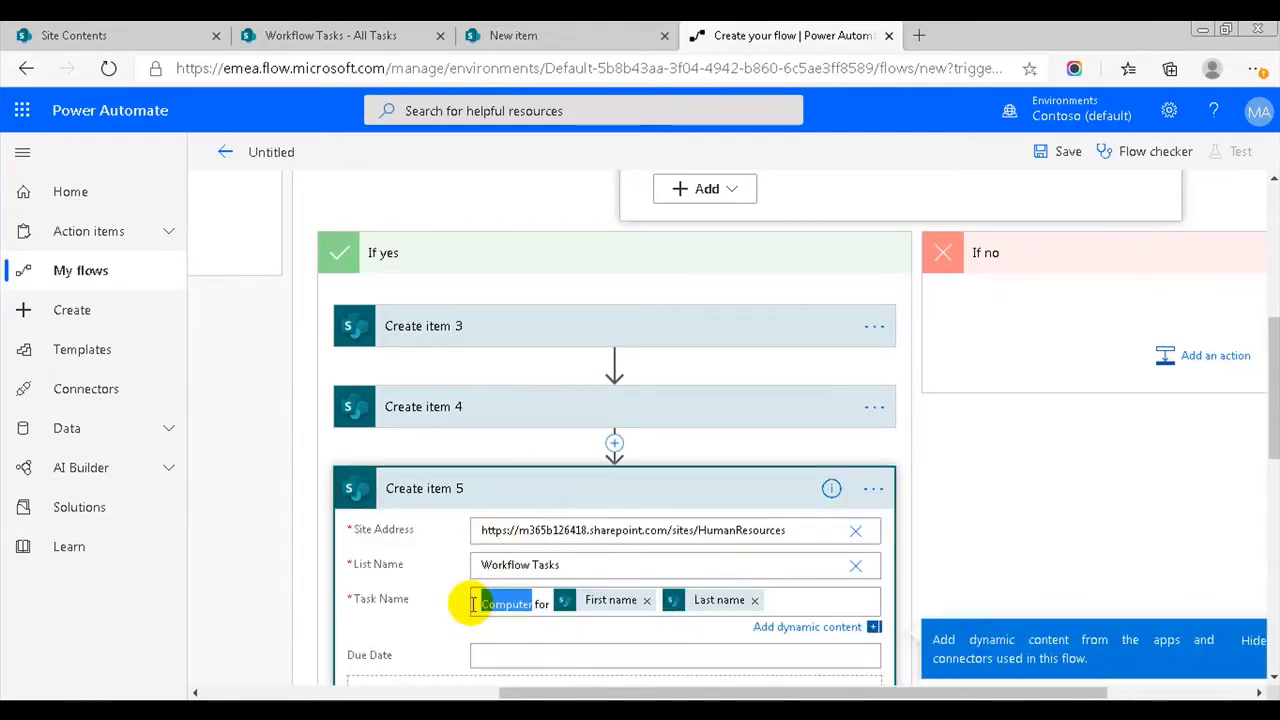
pyautogui.press('BackSpace')
pyautogui.write('Offi')
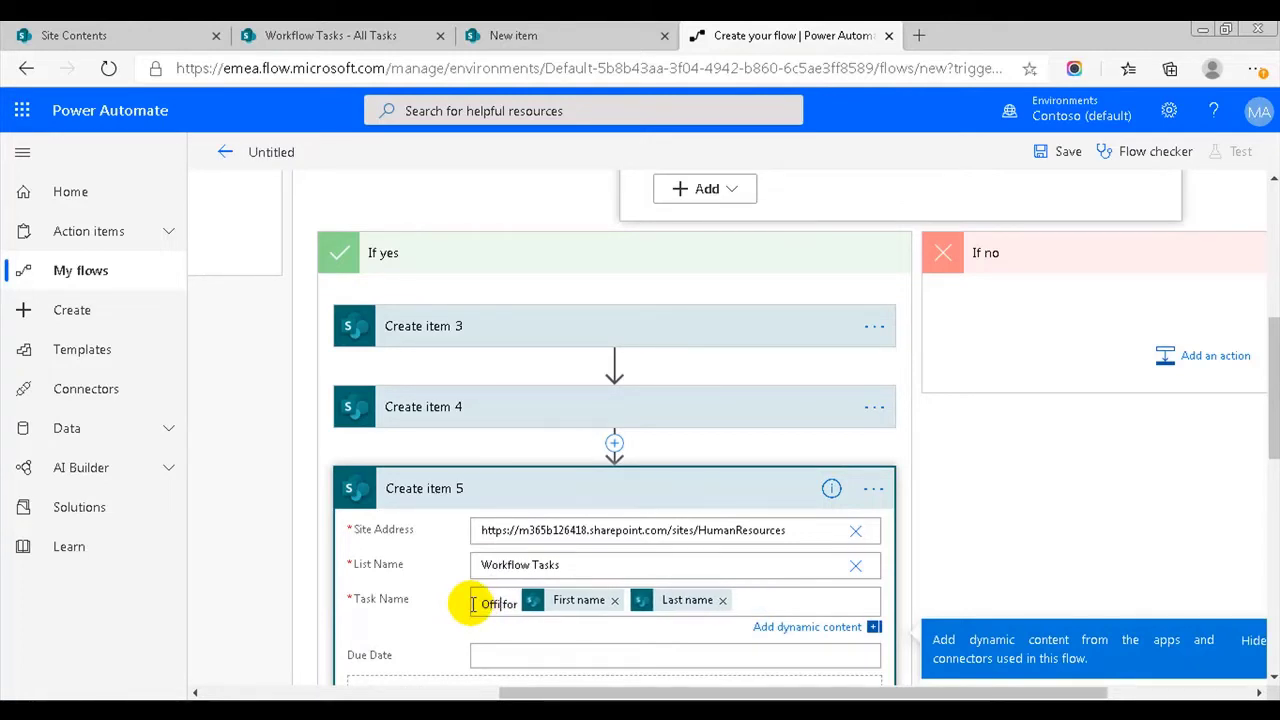
pyautogui.write('ce')
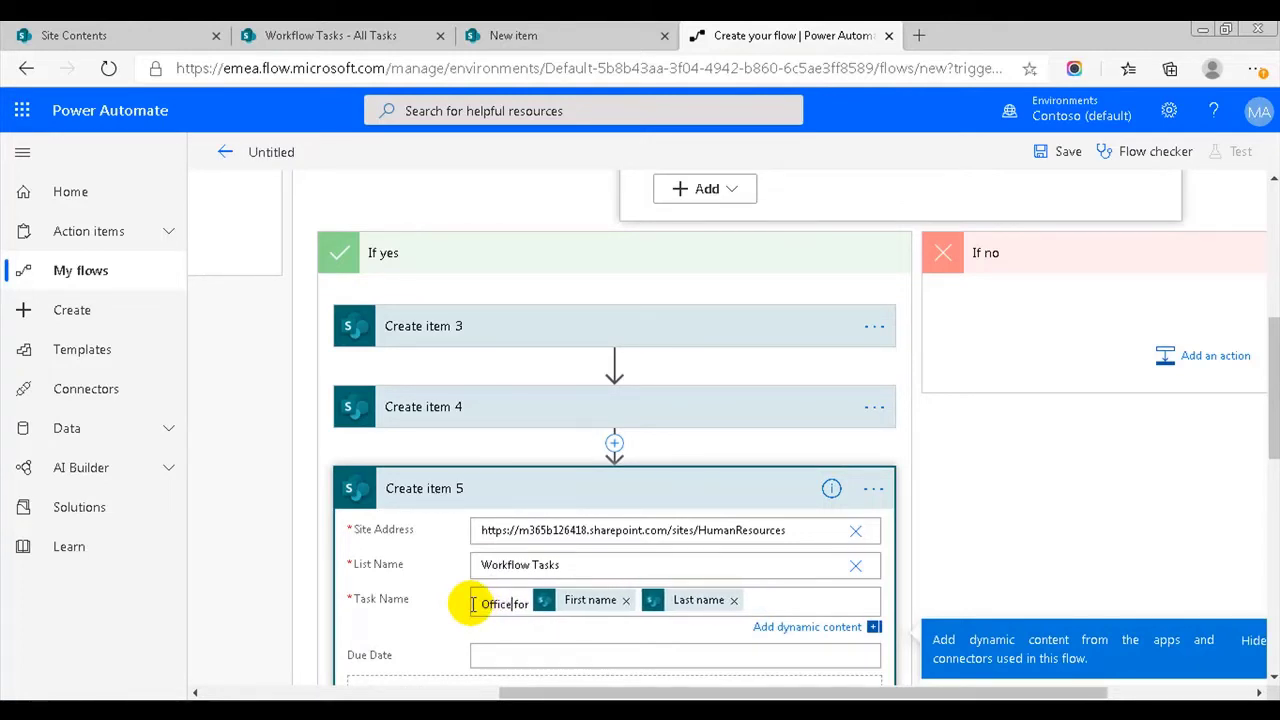
pyautogui.click(458, 597)
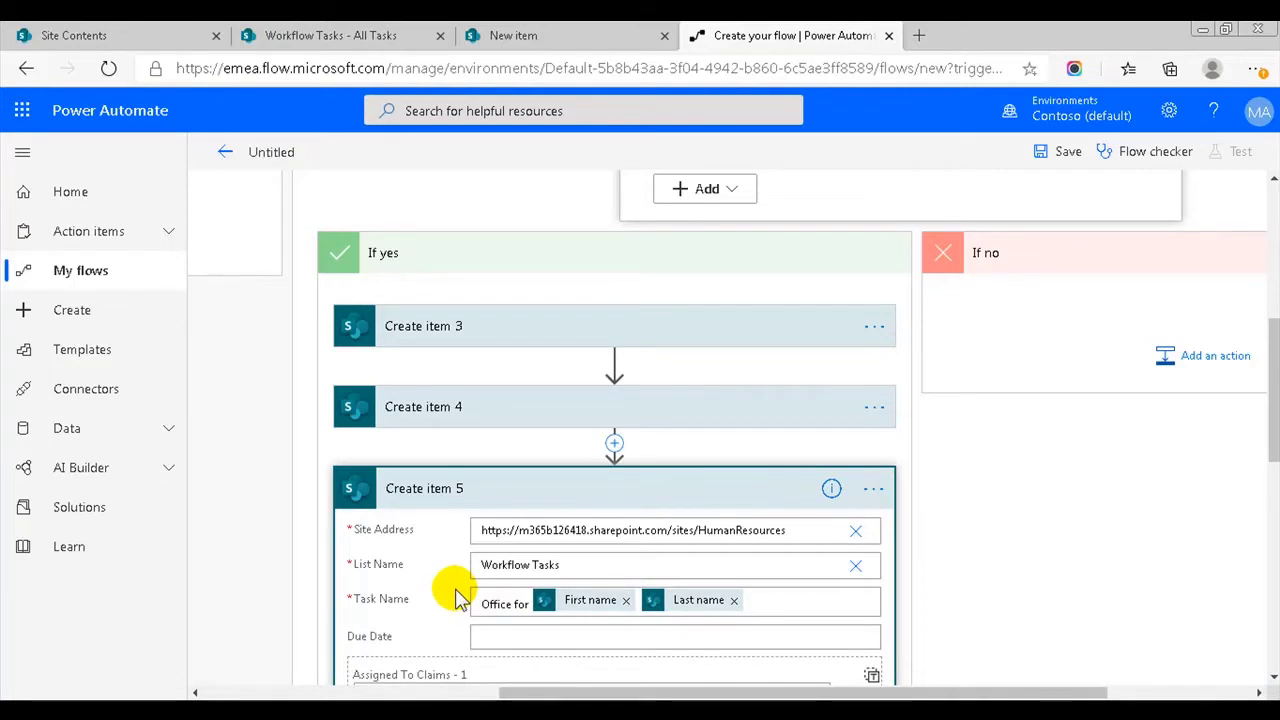
pyautogui.click(645, 500)
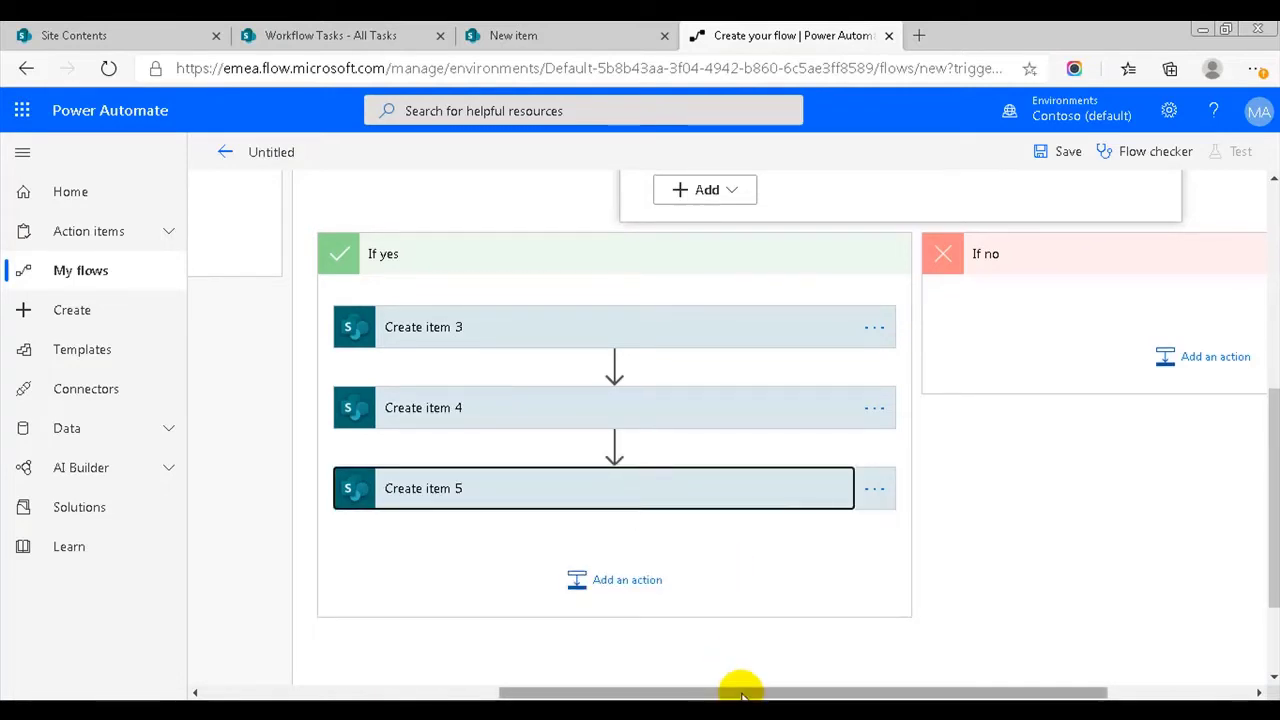
pyautogui.hscroll(3, 740, 691)
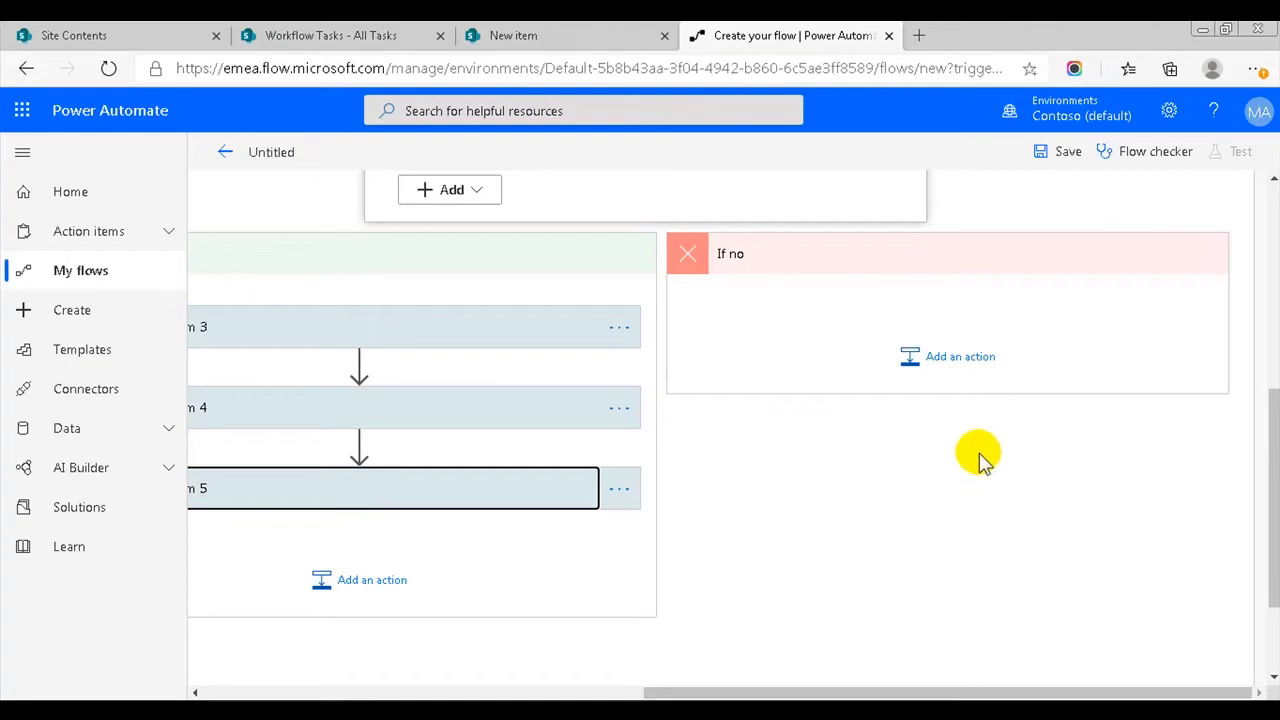
# - Paste Create item 6 into the inner If no branch and rename its task 'Tablet for'
pyautogui.click(956, 357)
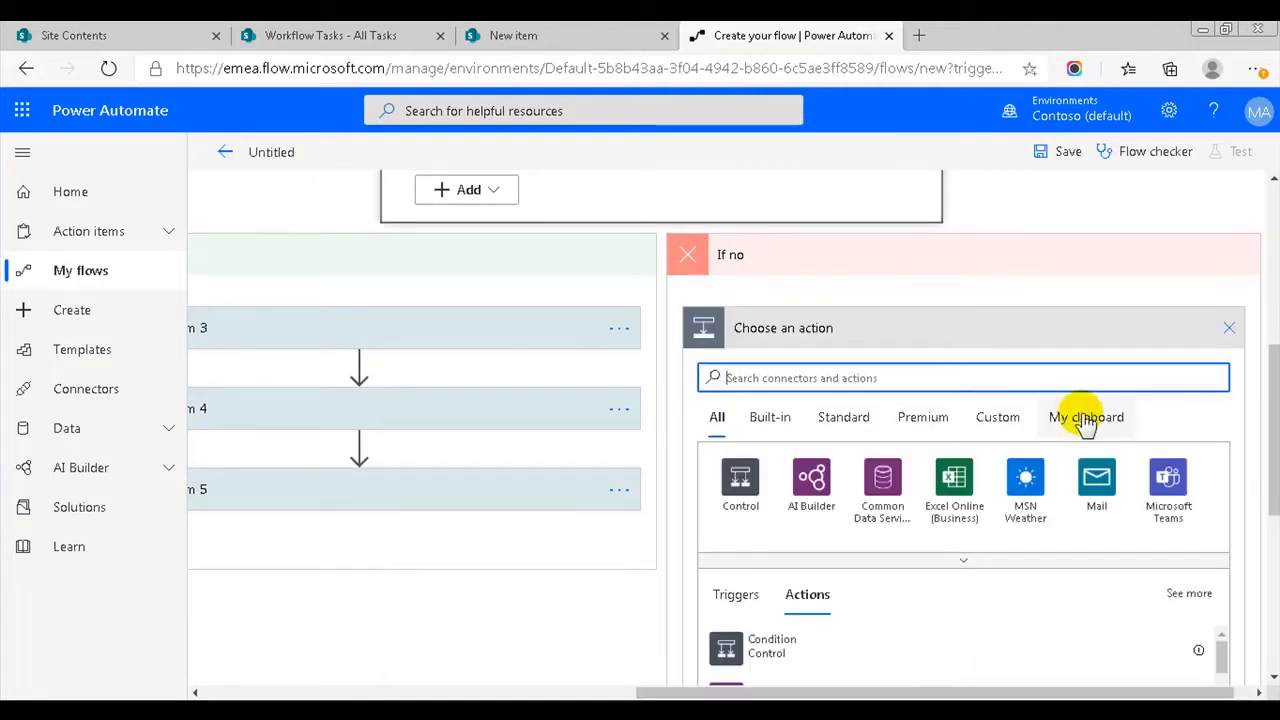
pyautogui.click(1087, 413)
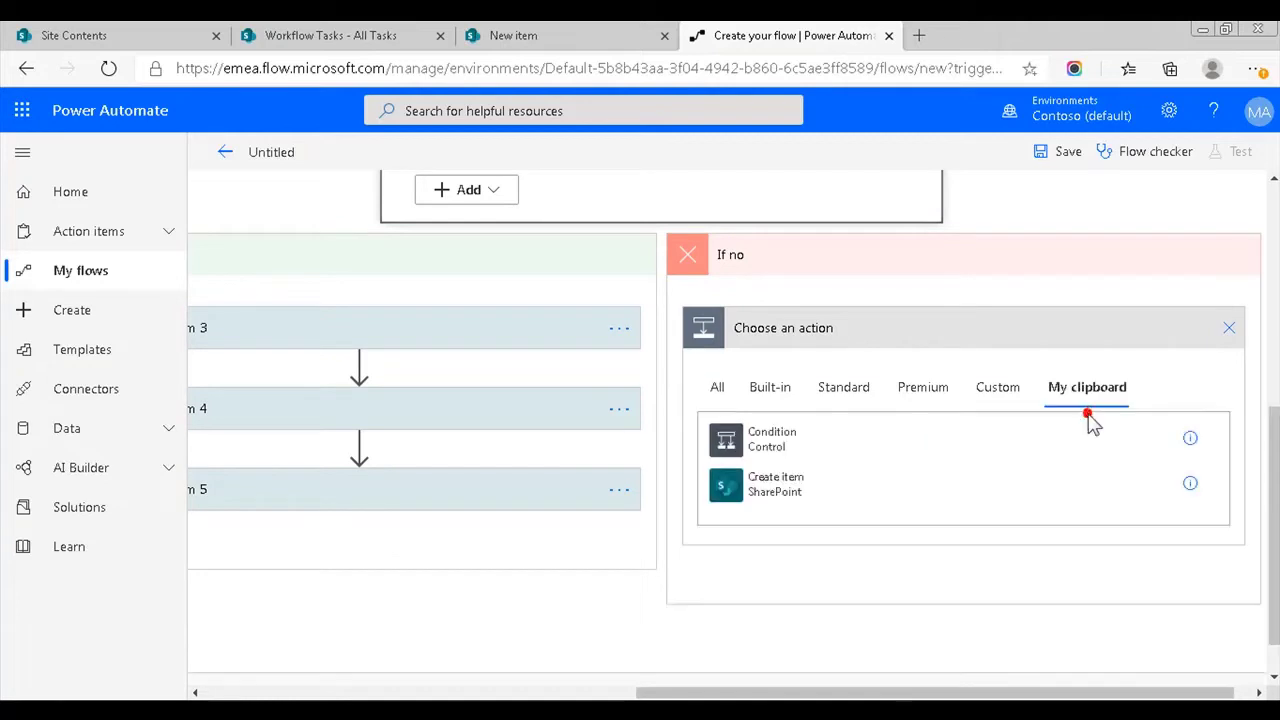
pyautogui.click(762, 483)
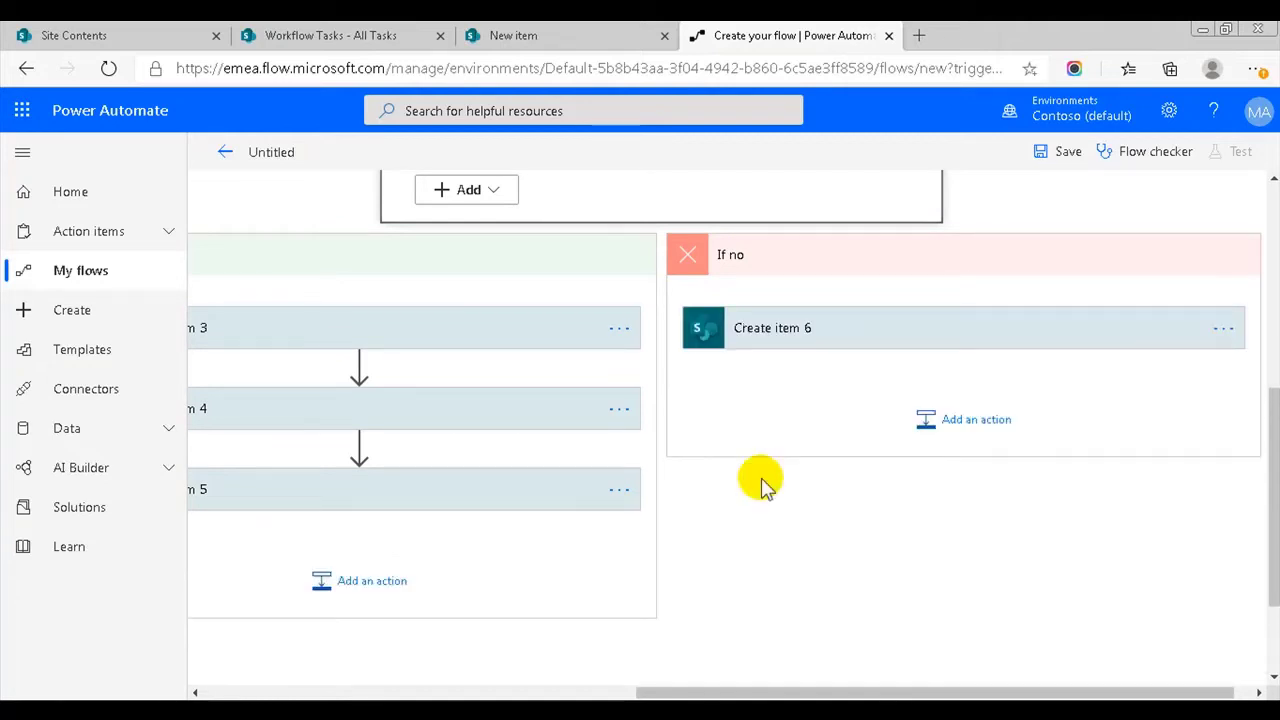
pyautogui.click(866, 325)
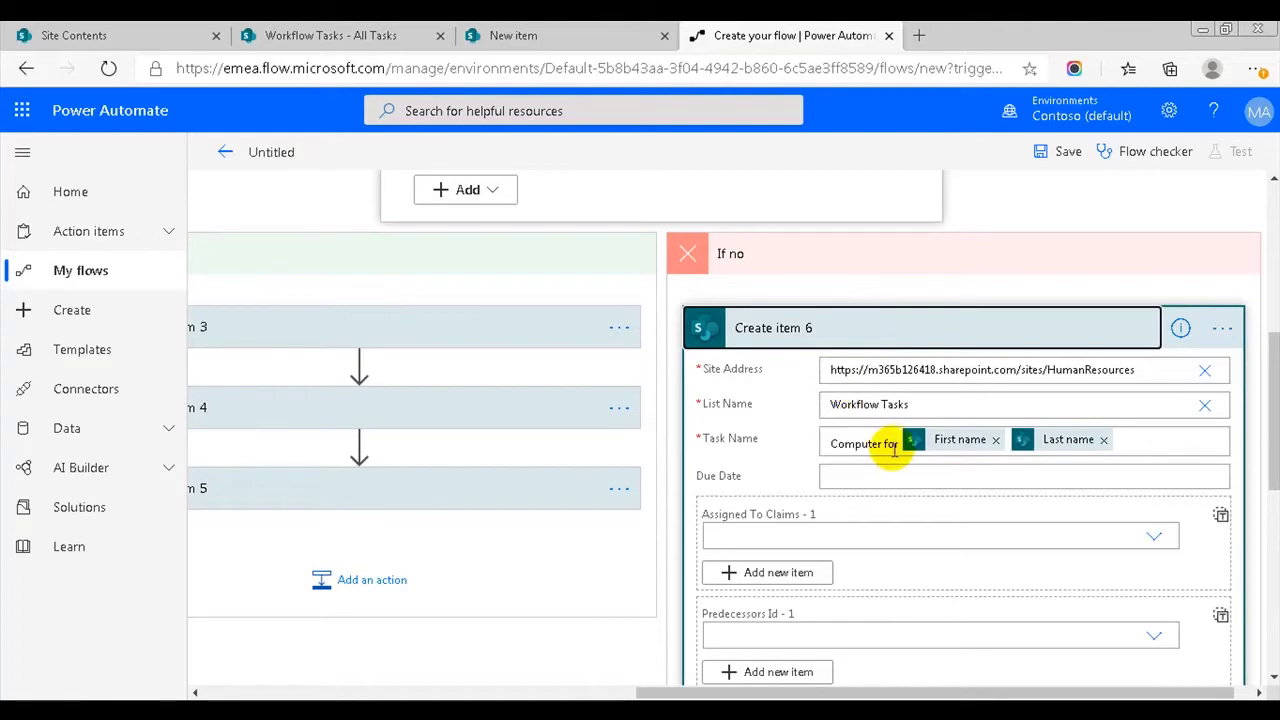
pyautogui.doubleClick(870, 444)
pyautogui.write('Ta')
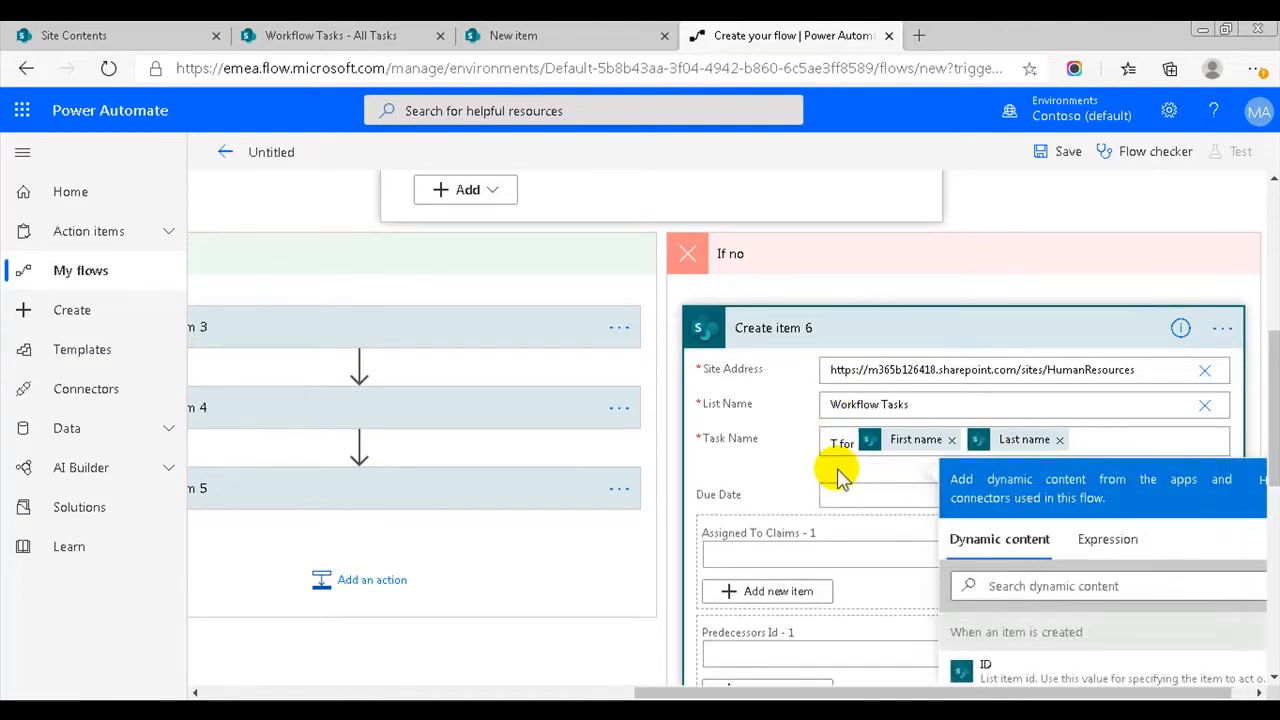
pyautogui.write('blet')
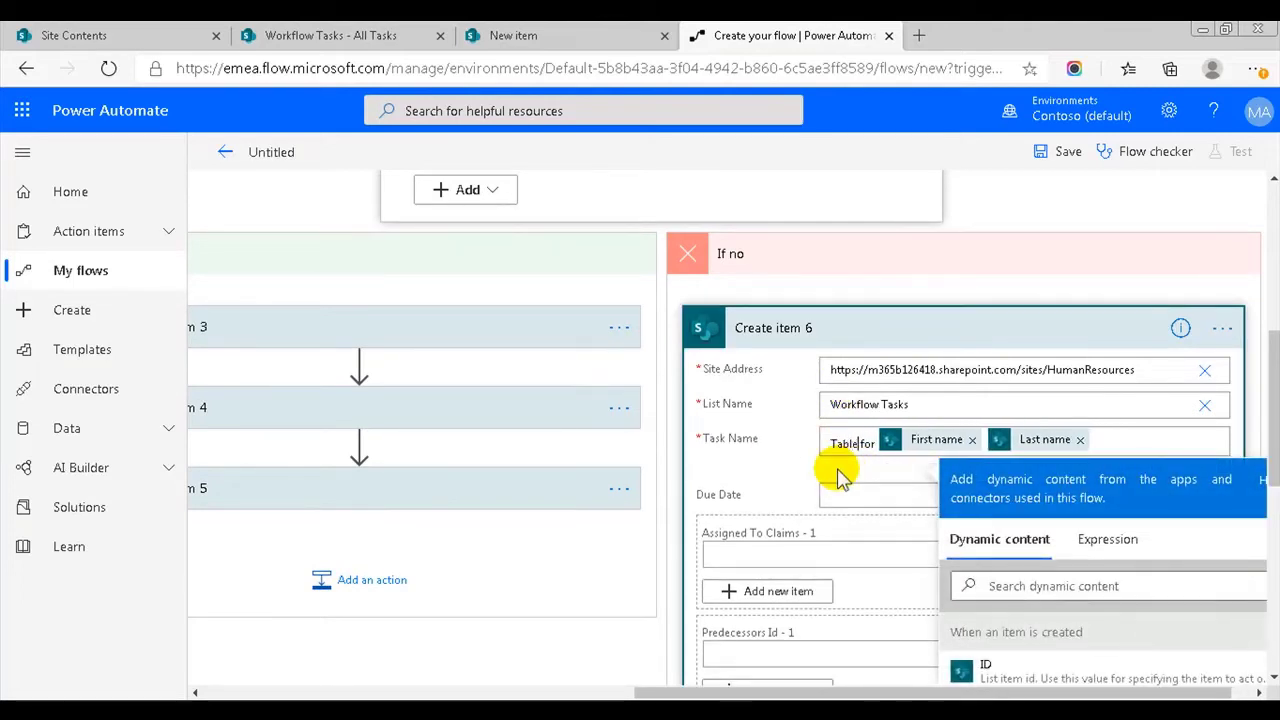
pyautogui.click(933, 325)
# - Paste the copied Create item action as Create item 7 and rename its task from Computer to 'Protection gear'
pyautogui.click(986, 420)
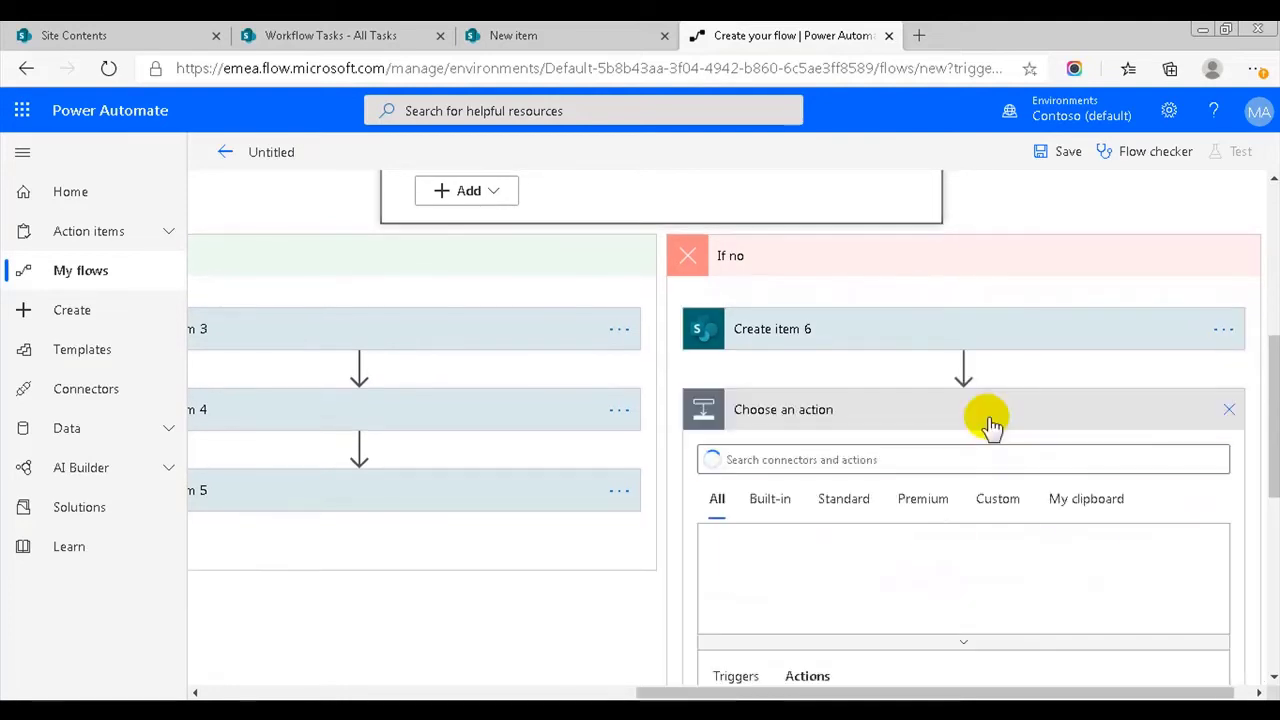
pyautogui.click(1092, 508)
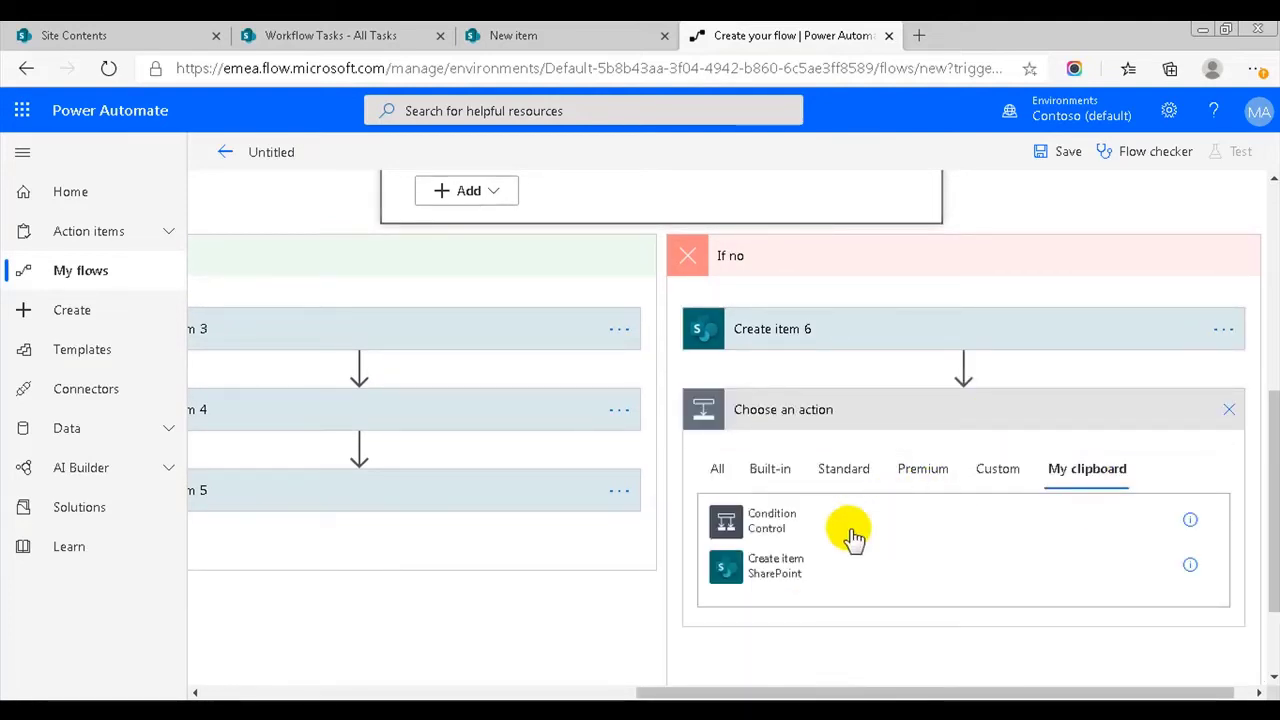
pyautogui.click(743, 588)
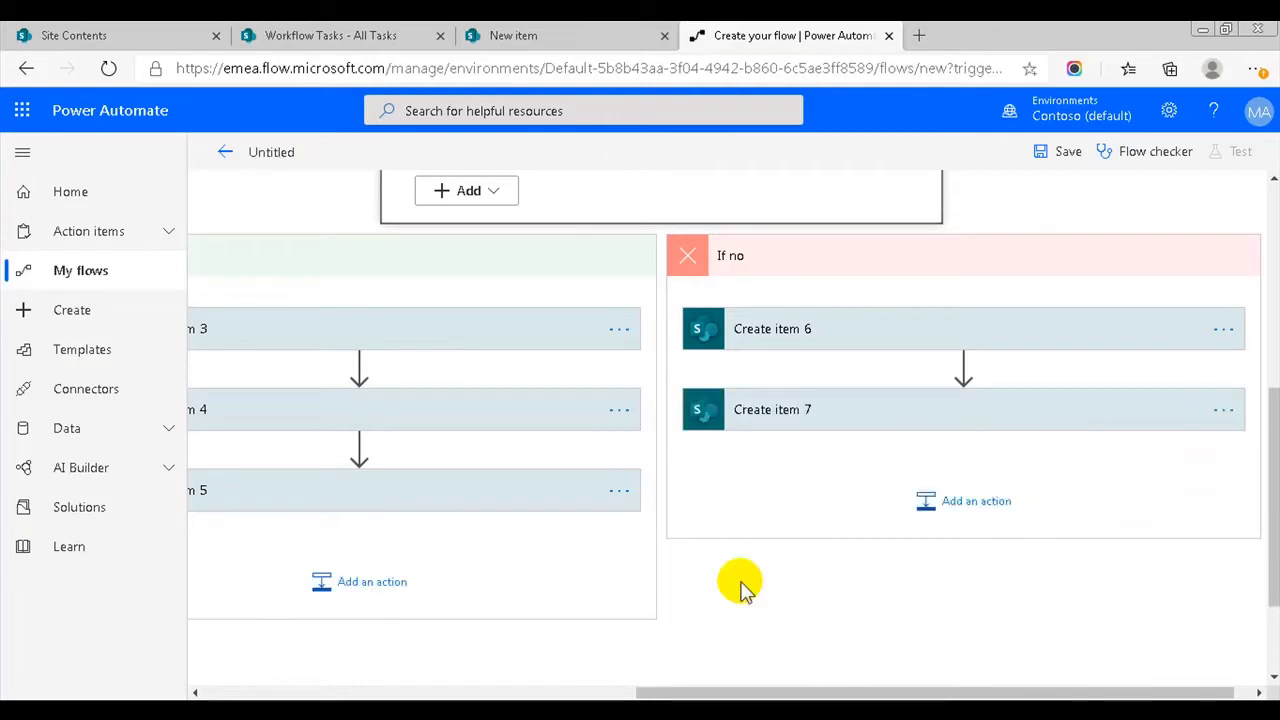
pyautogui.click(834, 421)
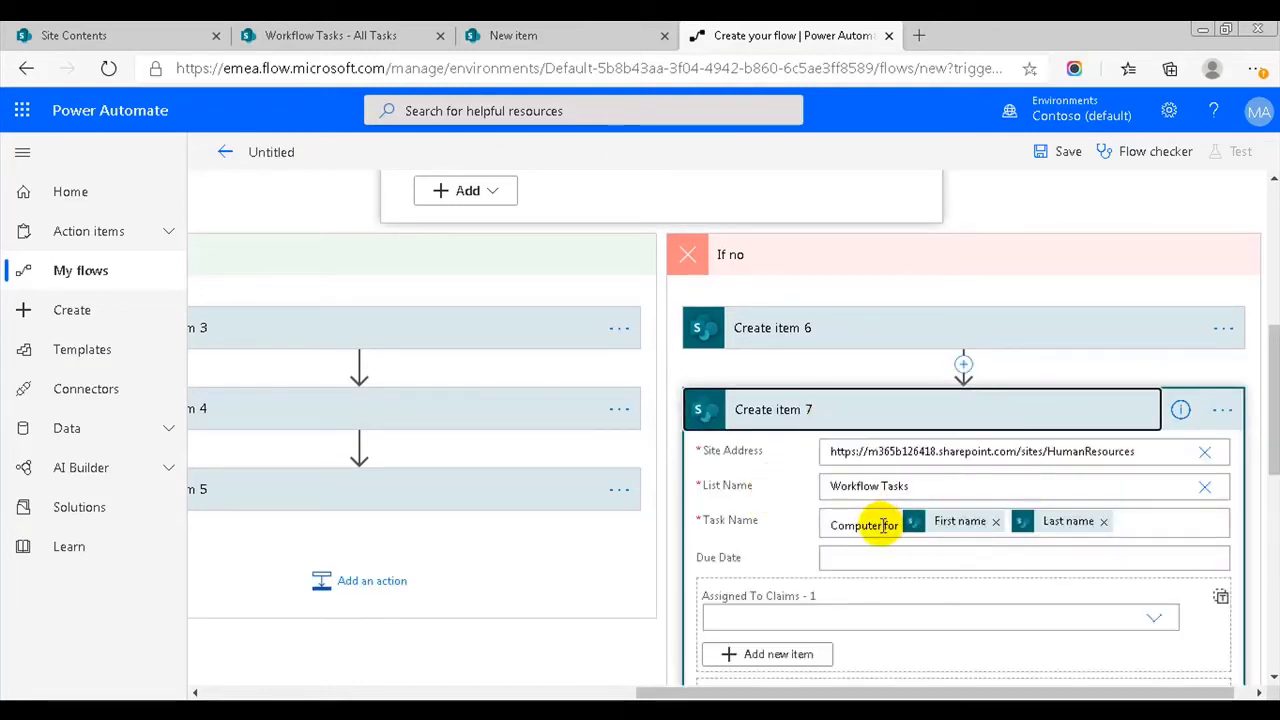
pyautogui.doubleClick(883, 525)
pyautogui.press('BackSpace')
pyautogui.write('Protect ')
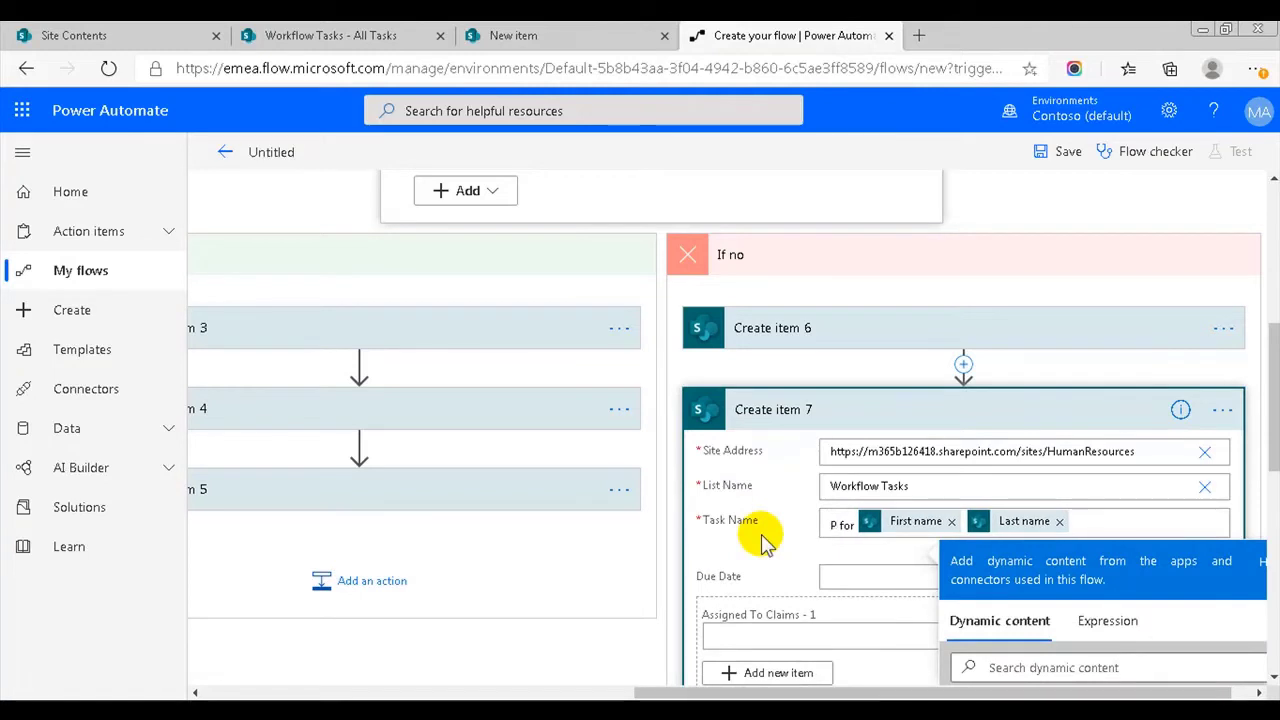
pyautogui.write('ion gear')
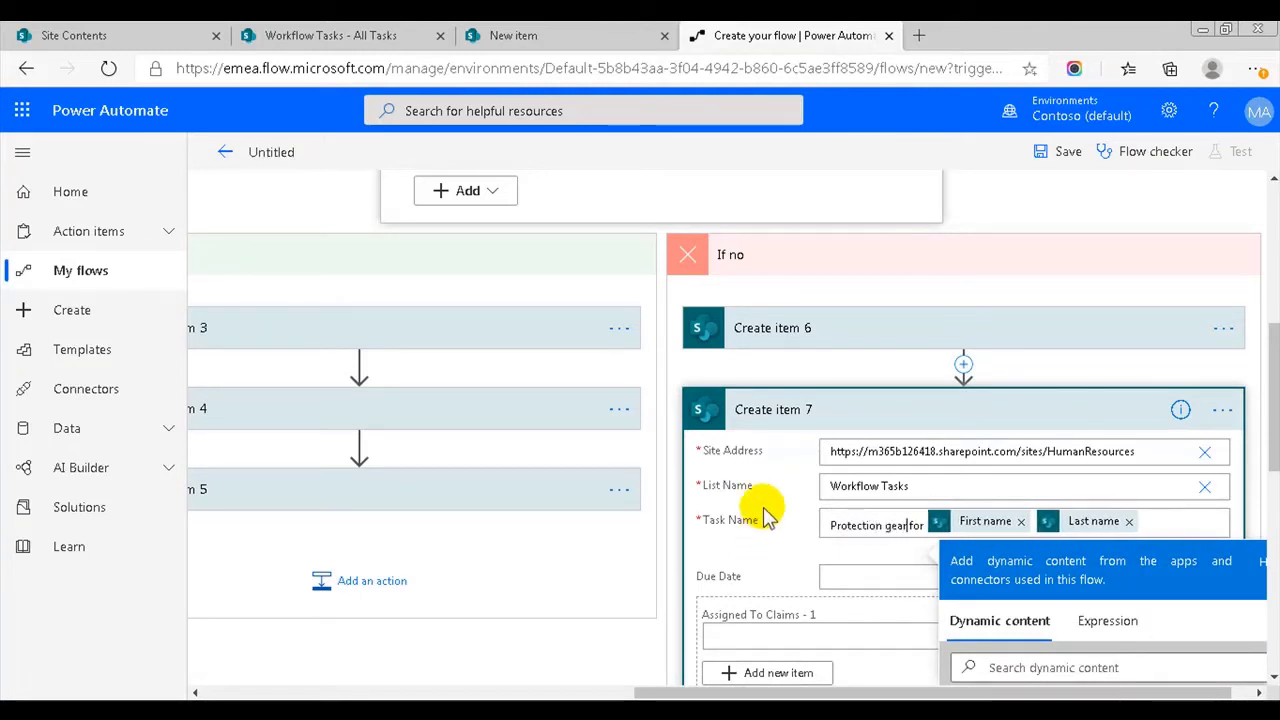
pyautogui.click(776, 490)
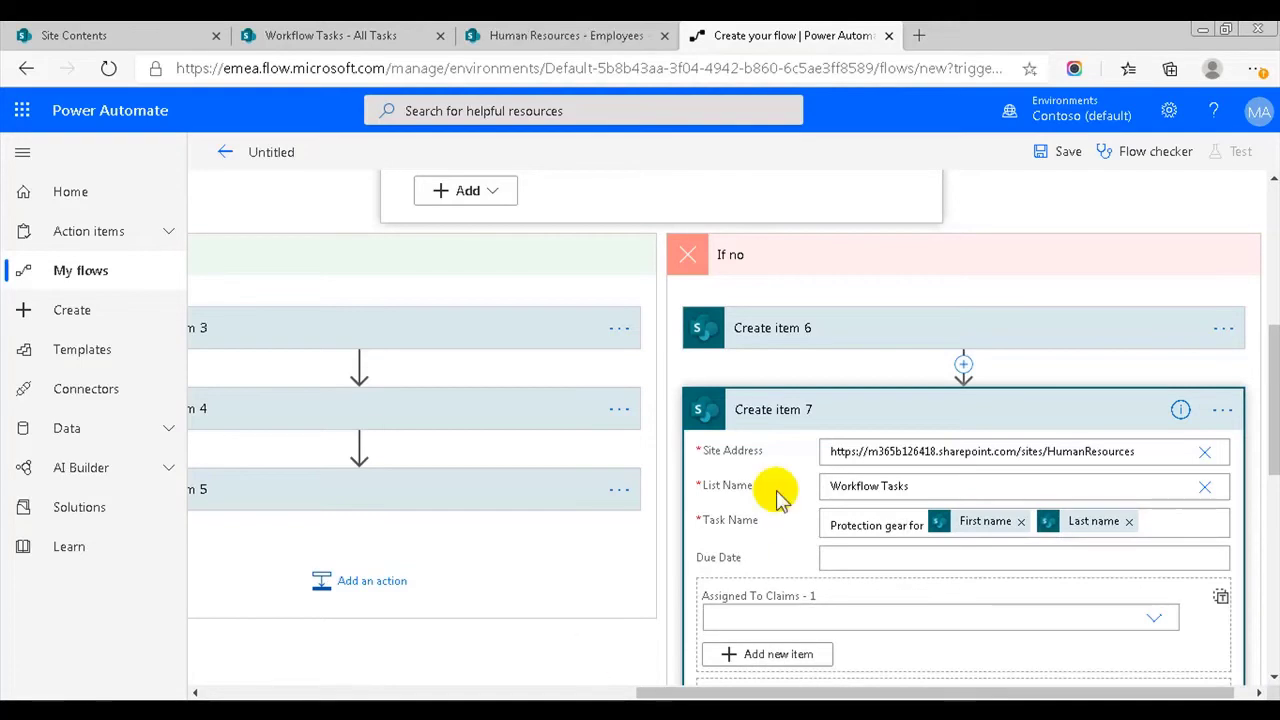
# - Save the flow, start a manually triggered test, and go to the SharePoint Employees list
pyautogui.click(951, 409)
pyautogui.click(1058, 160)
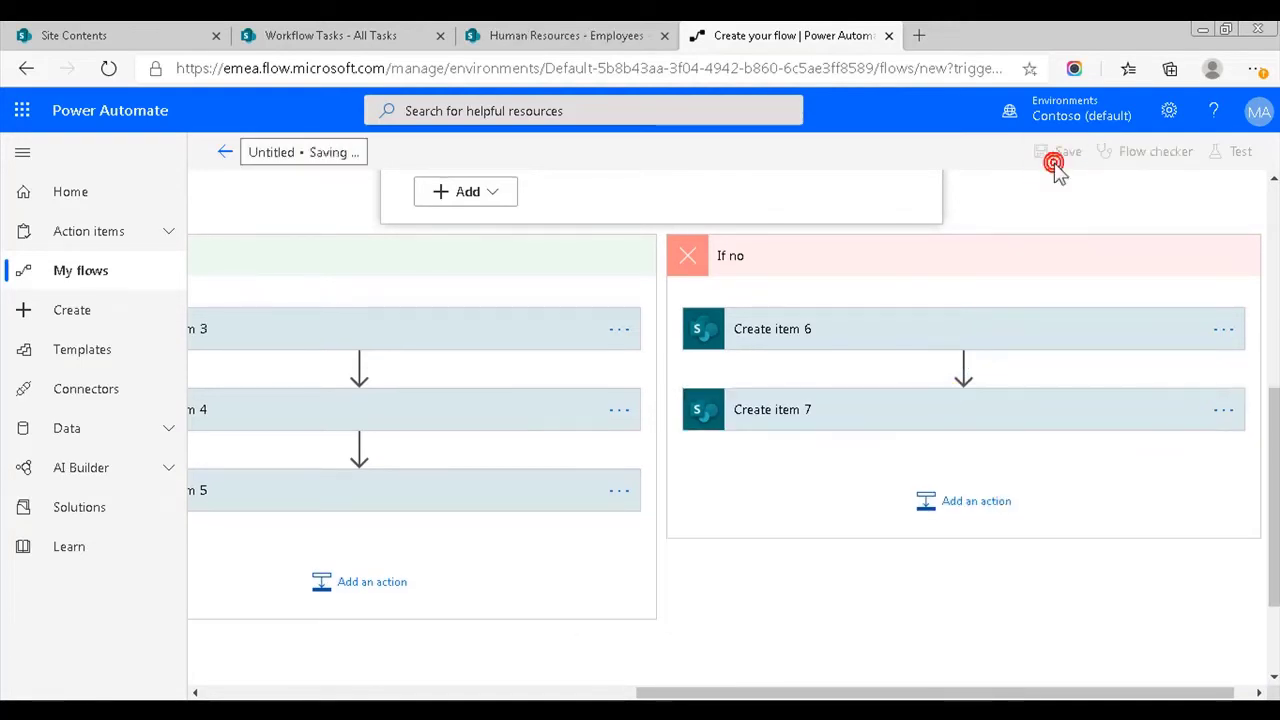
pyautogui.click(1225, 160)
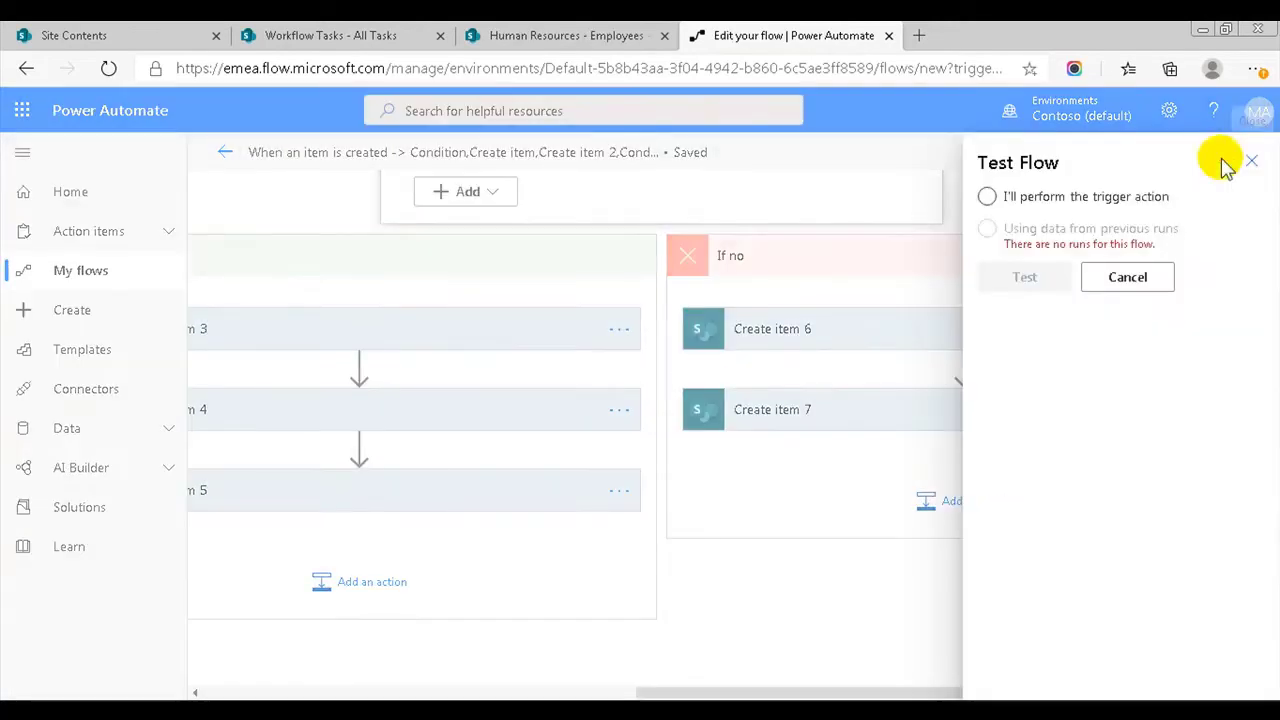
pyautogui.click(1120, 197)
pyautogui.click(1028, 280)
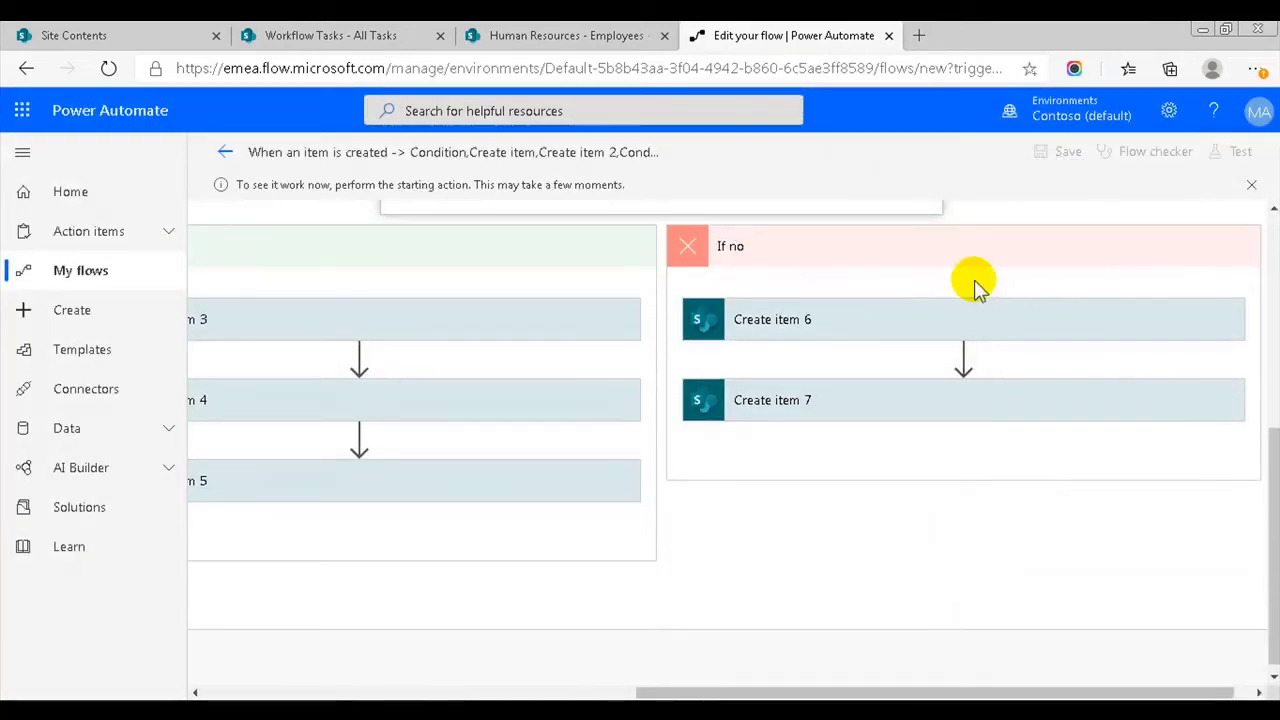
pyautogui.click(565, 35)
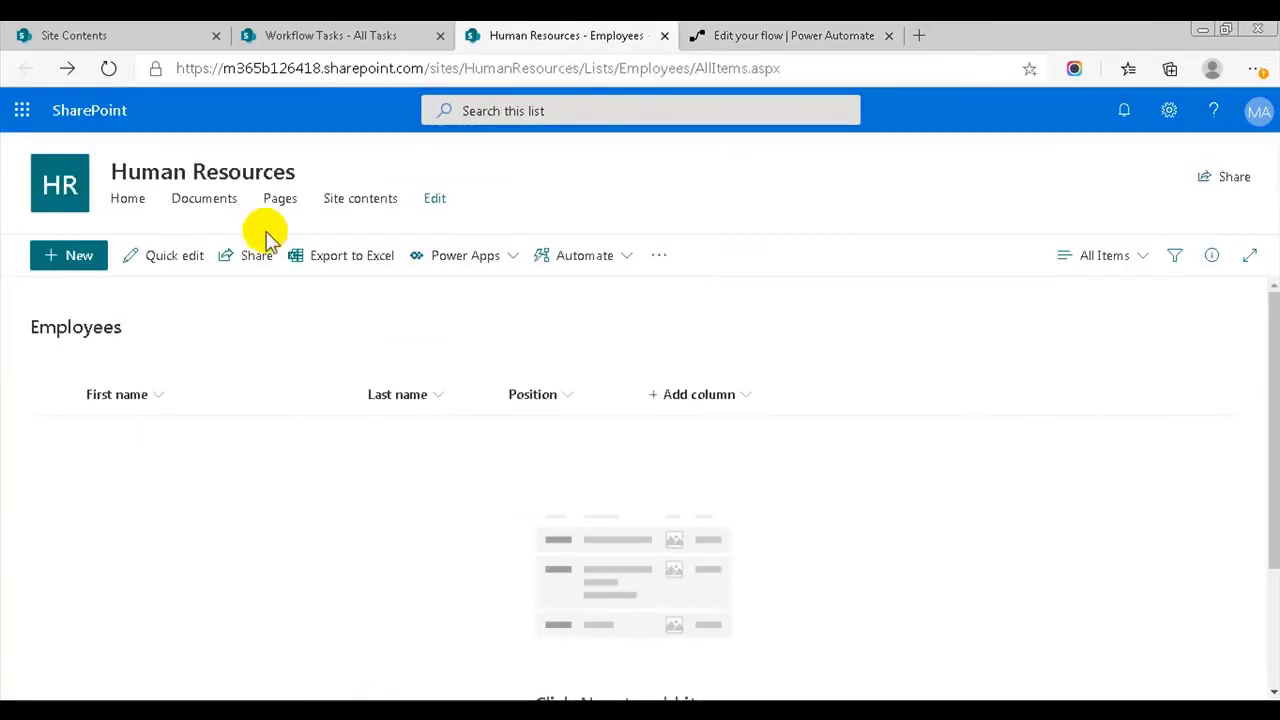
# - Add a new employee with their name and the Management position, then return to Power Automate's run
pyautogui.click(65, 256)
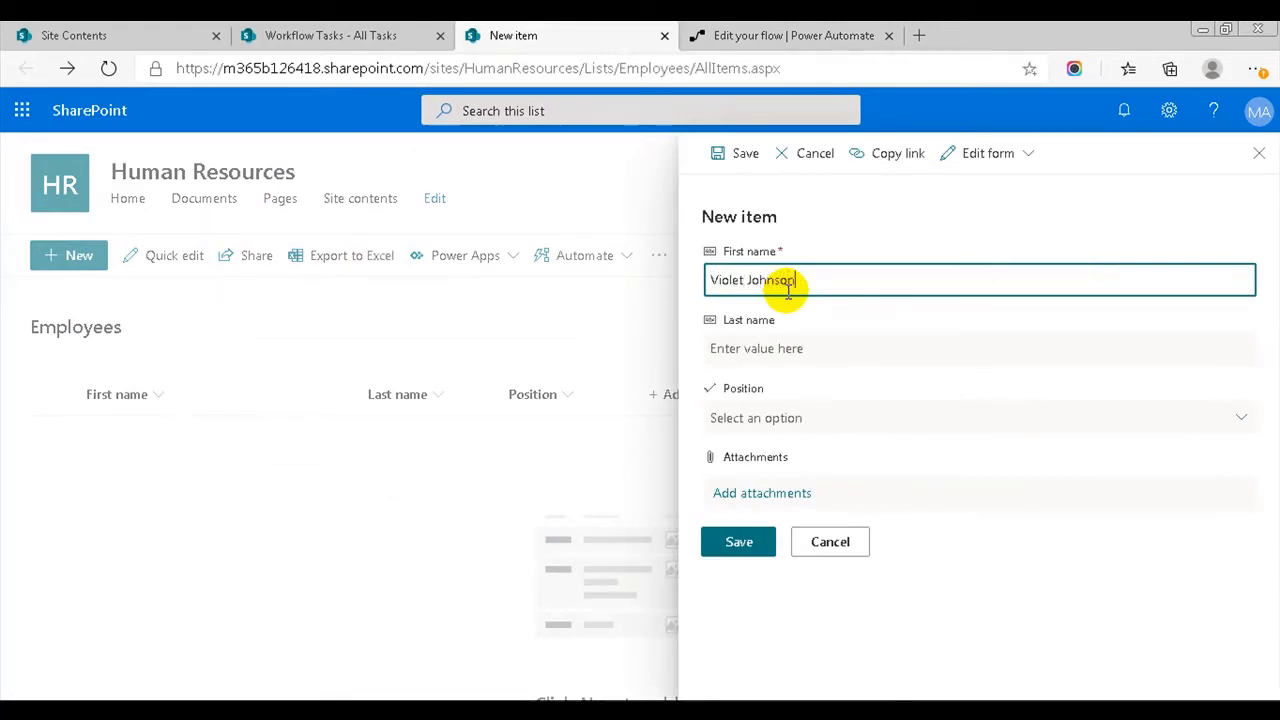
pyautogui.click(768, 420)
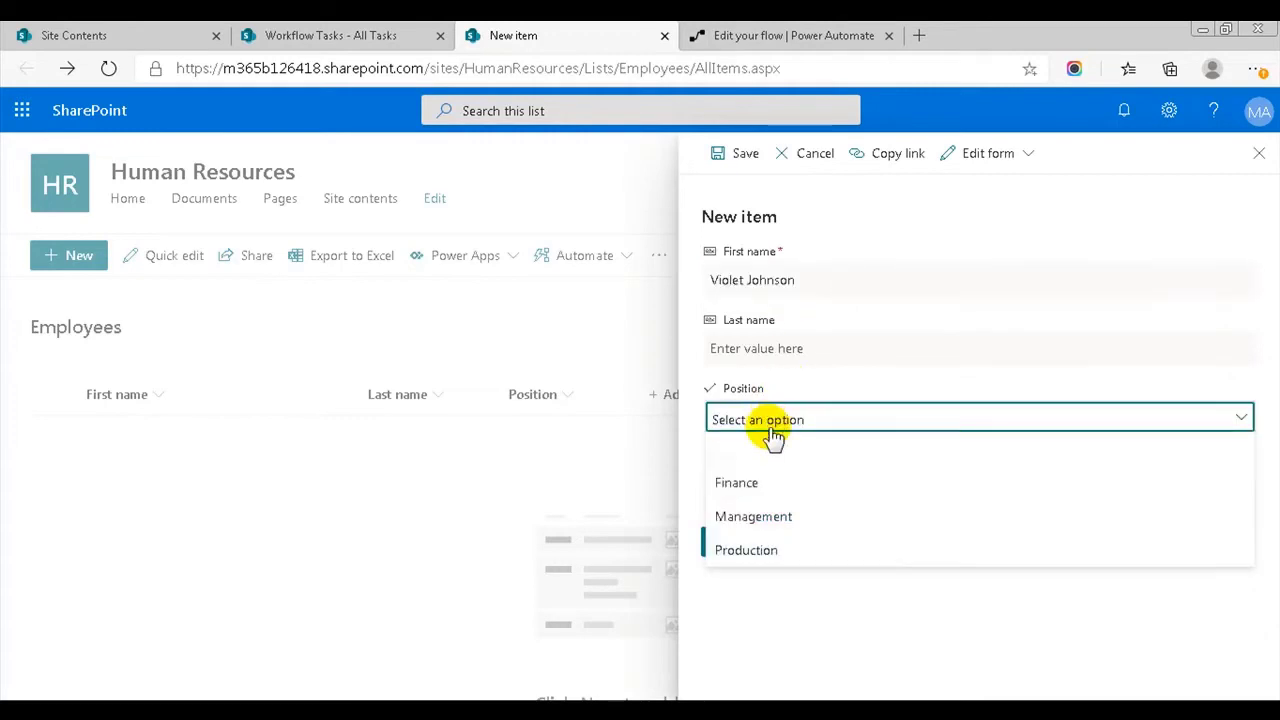
pyautogui.click(760, 516)
pyautogui.click(751, 538)
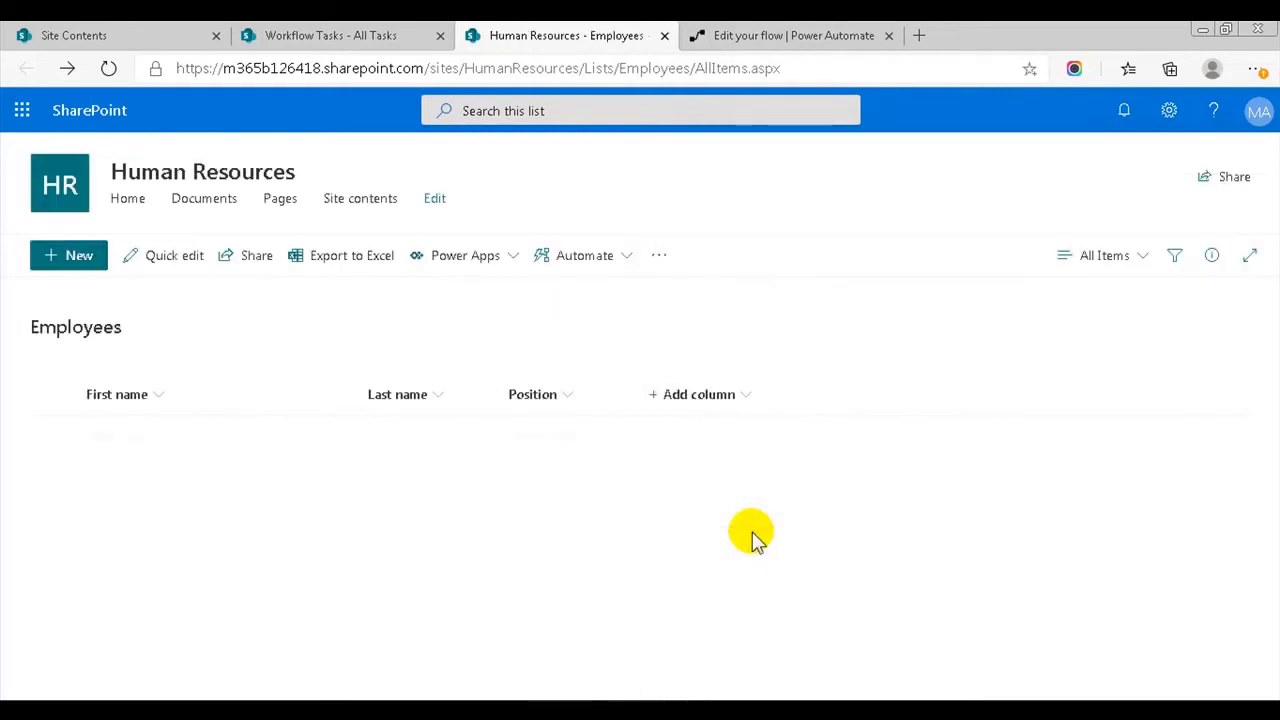
pyautogui.click(733, 35)
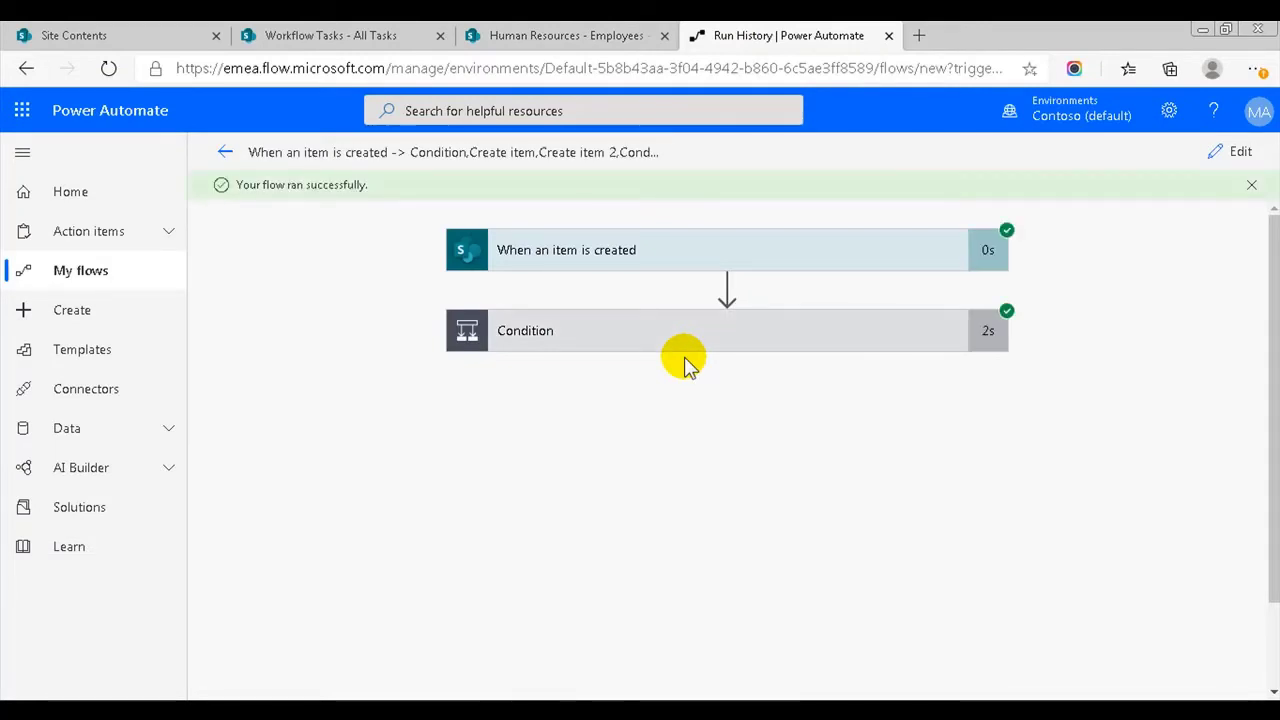
# - Reload the Workflow Tasks list to show the new Computer, Visa and Office tasks
pyautogui.click(305, 35)
pyautogui.click(110, 72)
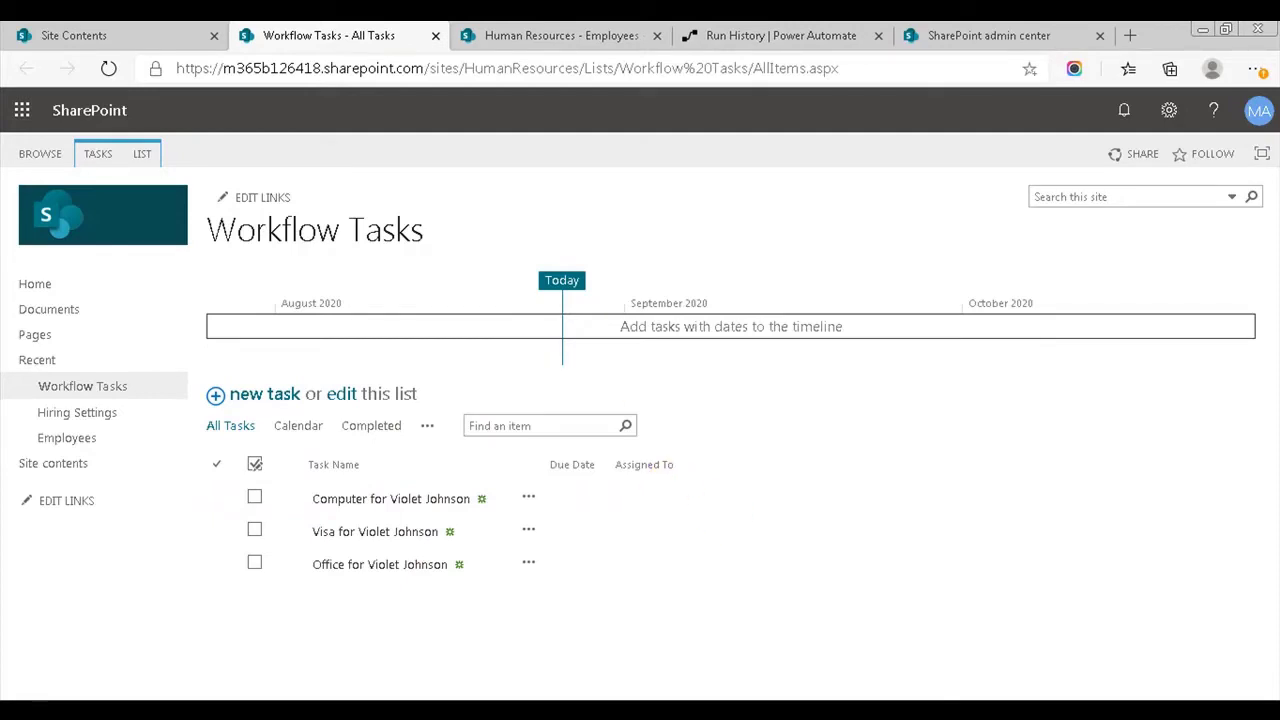
# - Go to the Human Resources site contents and open the Hiring Settings list
pyautogui.click(163, 33)
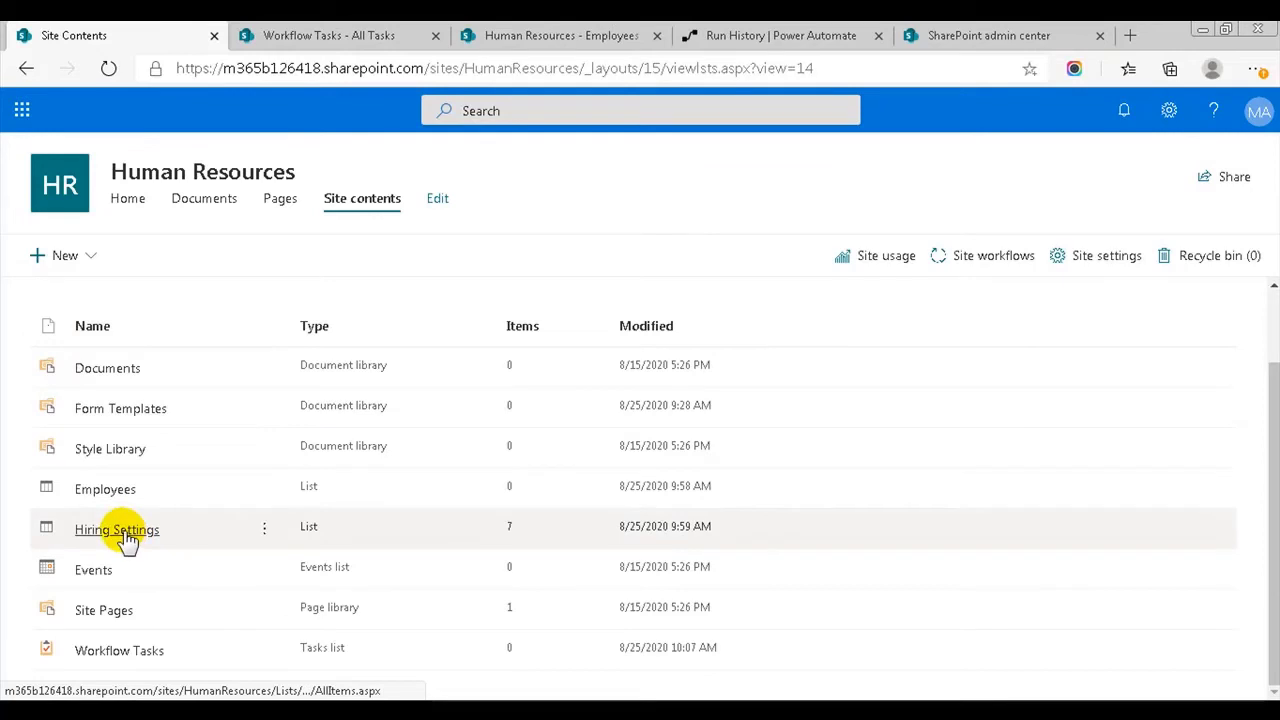
pyautogui.click(124, 535)
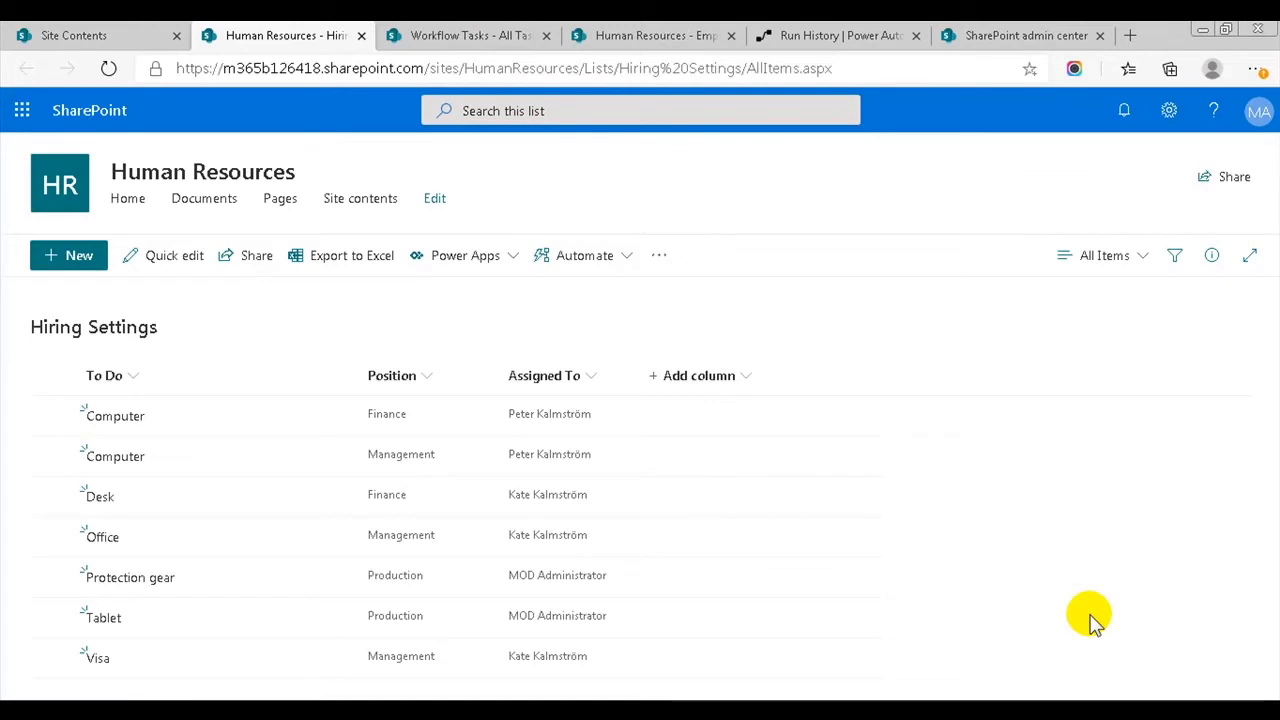
# - Inspect the Position choices on a new Hiring Settings item, cancel it, and return to Power Automate
pyautogui.click(70, 258)
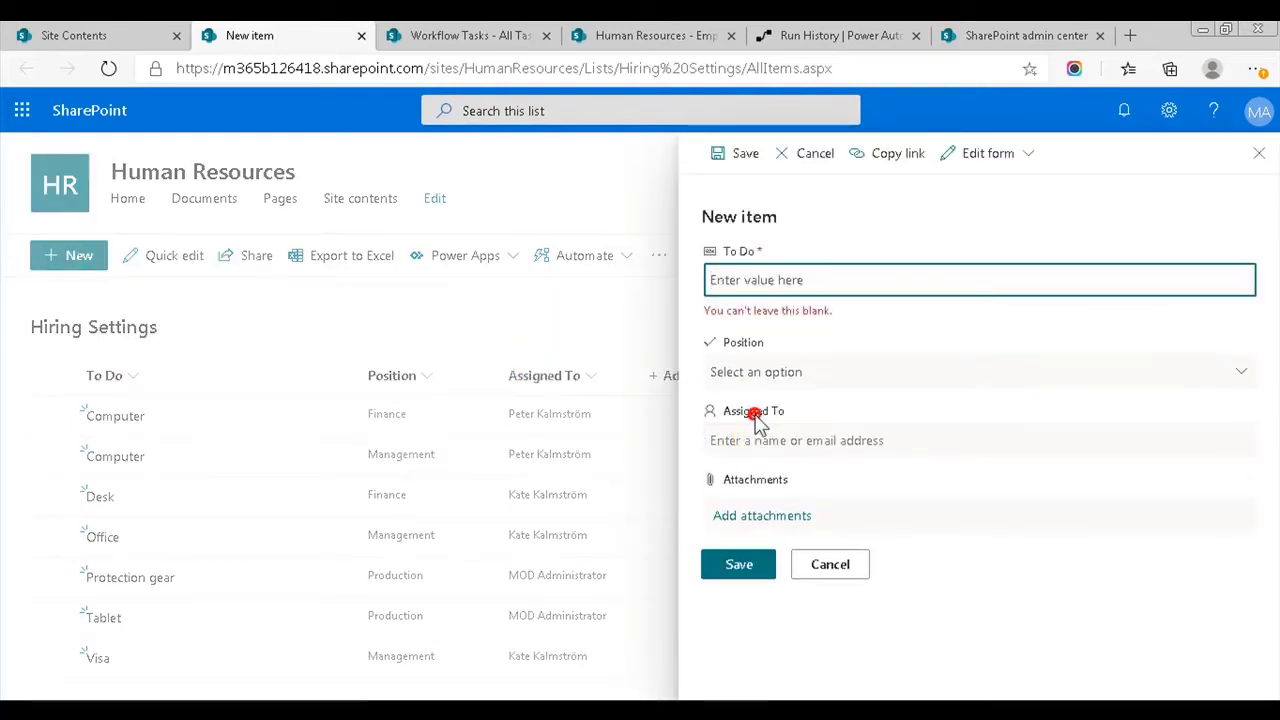
pyautogui.click(771, 368)
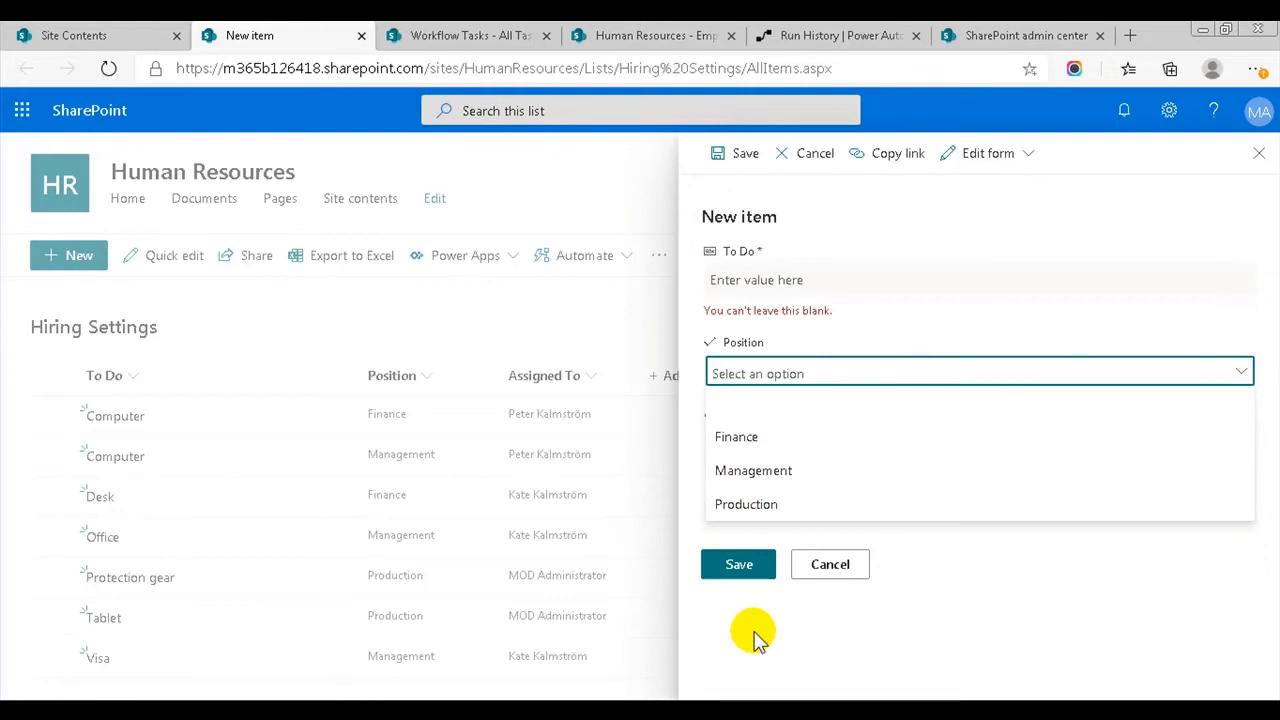
pyautogui.click(818, 572)
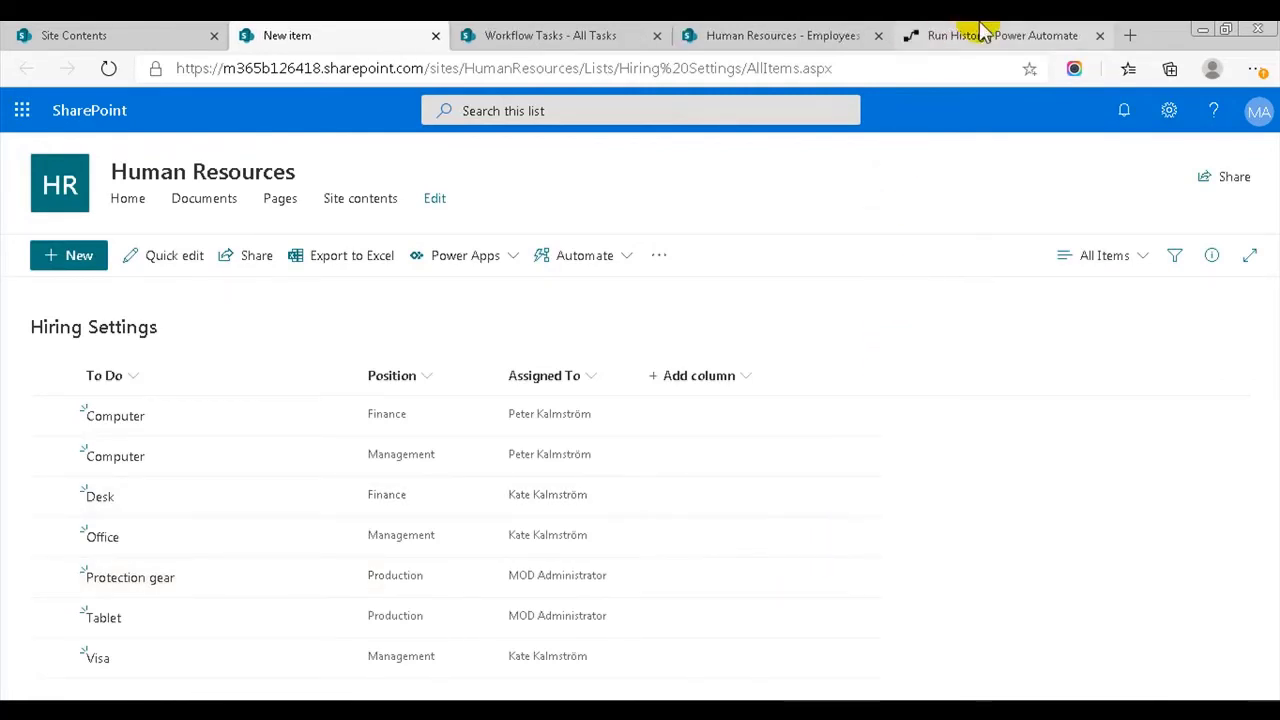
pyautogui.click(966, 35)
# - Create a blank automated flow with the SharePoint 'When an item is created' trigger
pyautogui.click(95, 271)
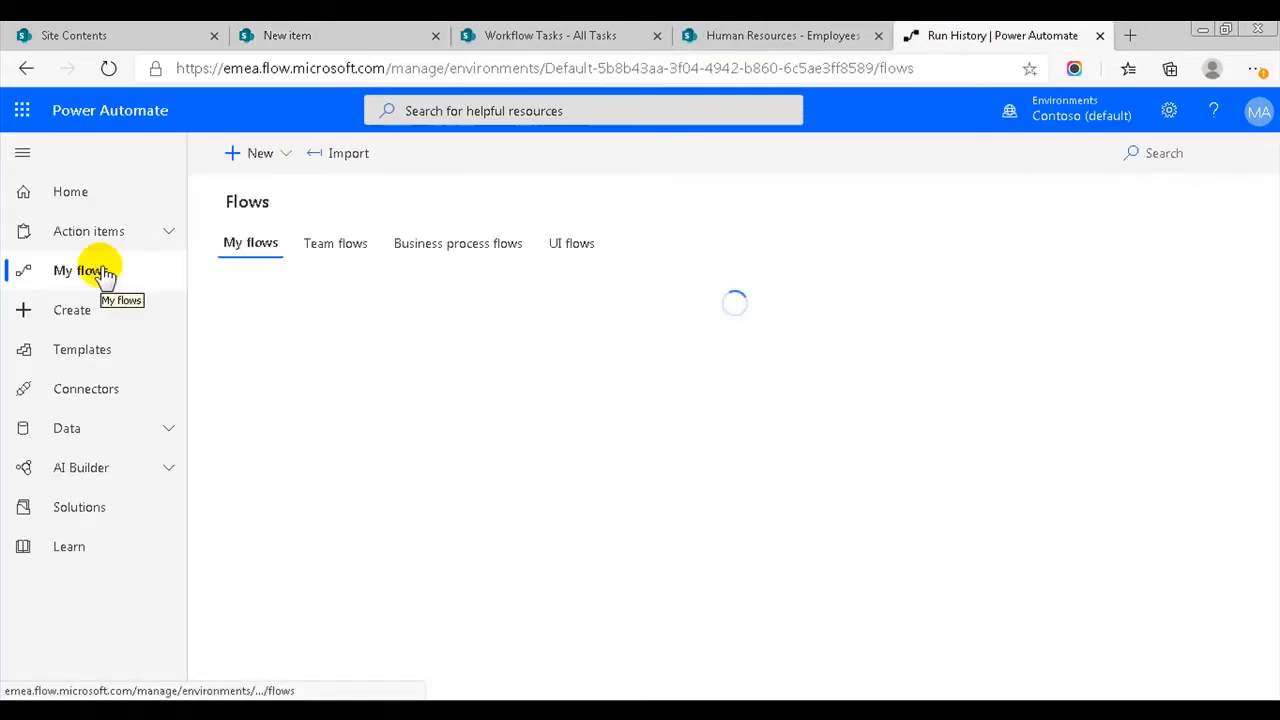
pyautogui.click(262, 153)
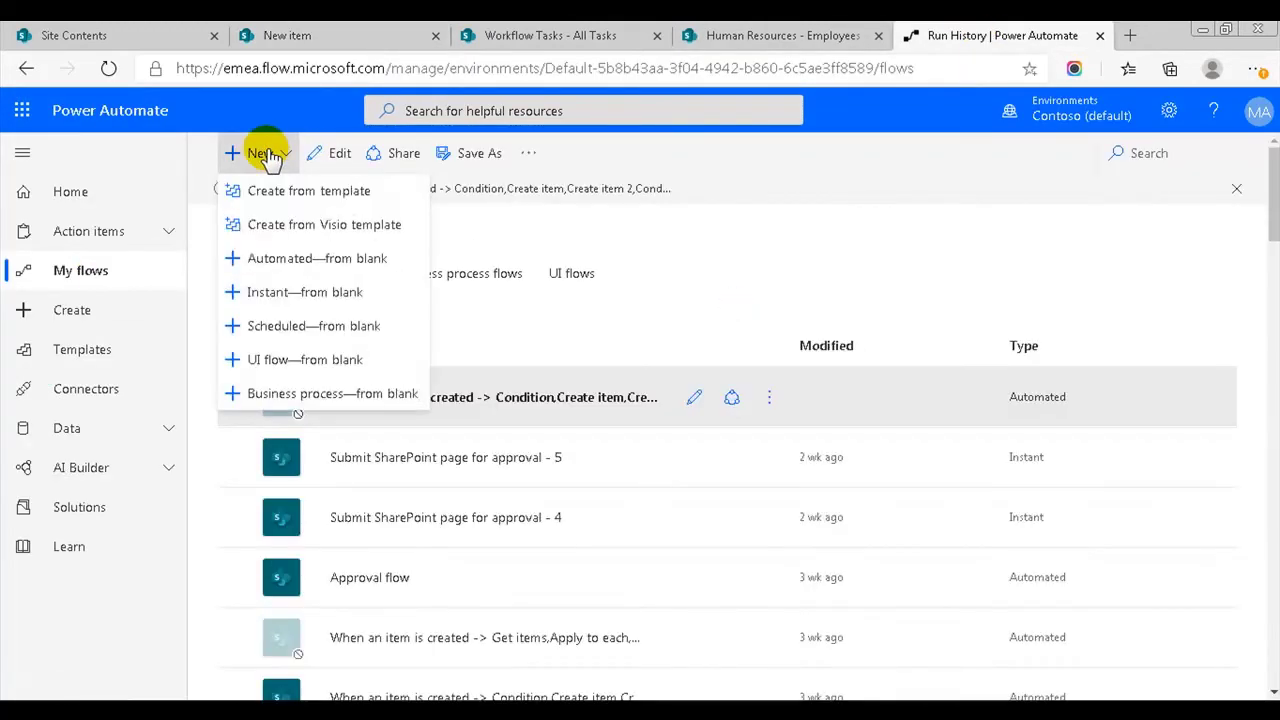
pyautogui.click(350, 252)
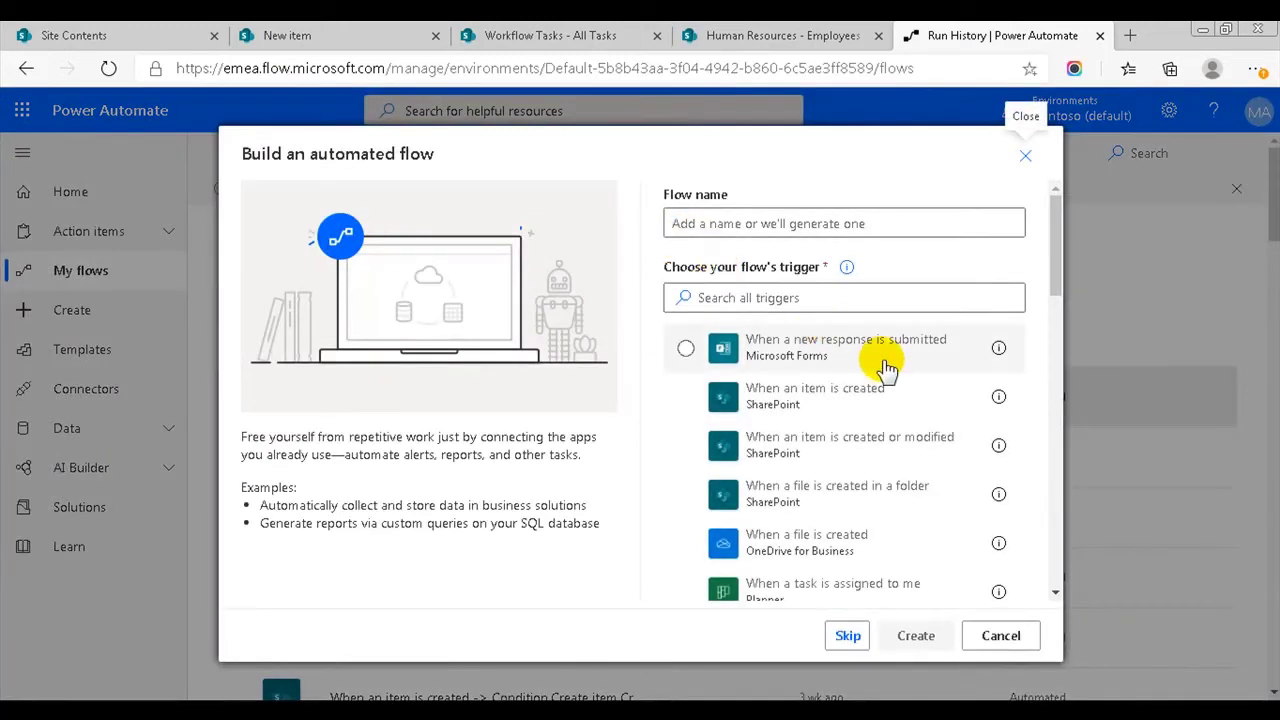
pyautogui.click(901, 393)
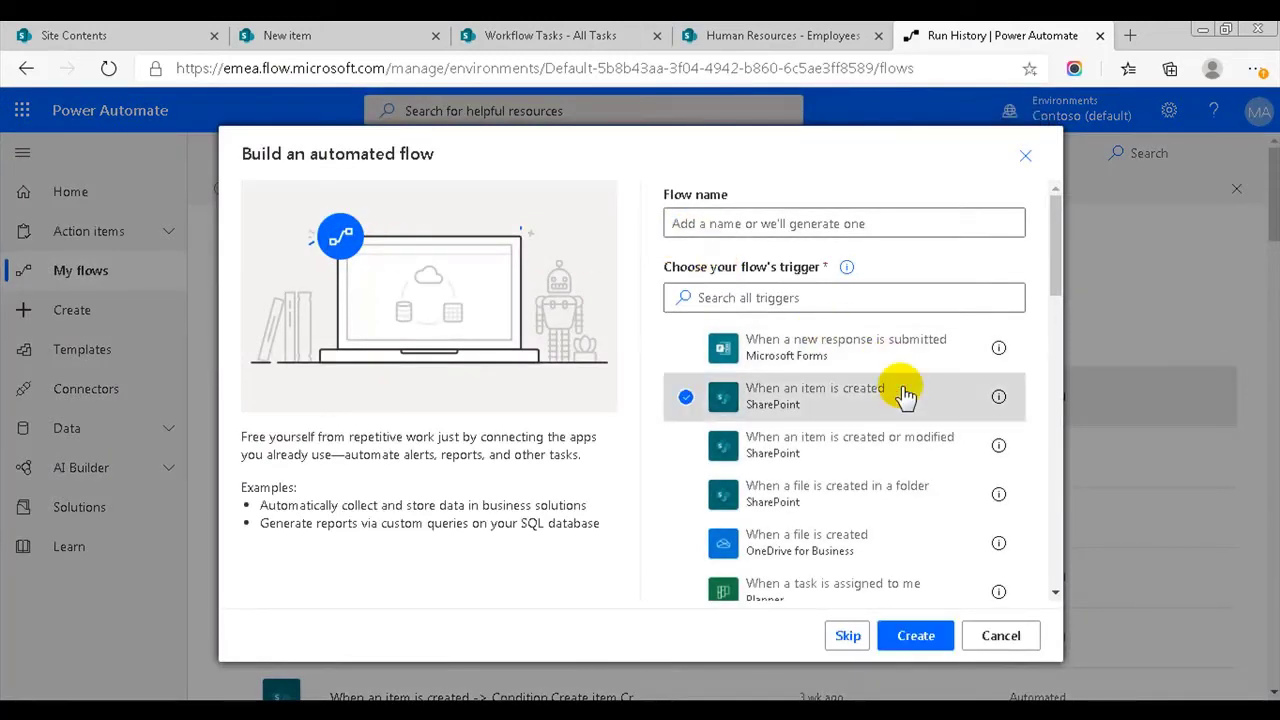
pyautogui.click(918, 634)
# - Point the trigger at the Human Resources site address and the Employees list
pyautogui.click(850, 250)
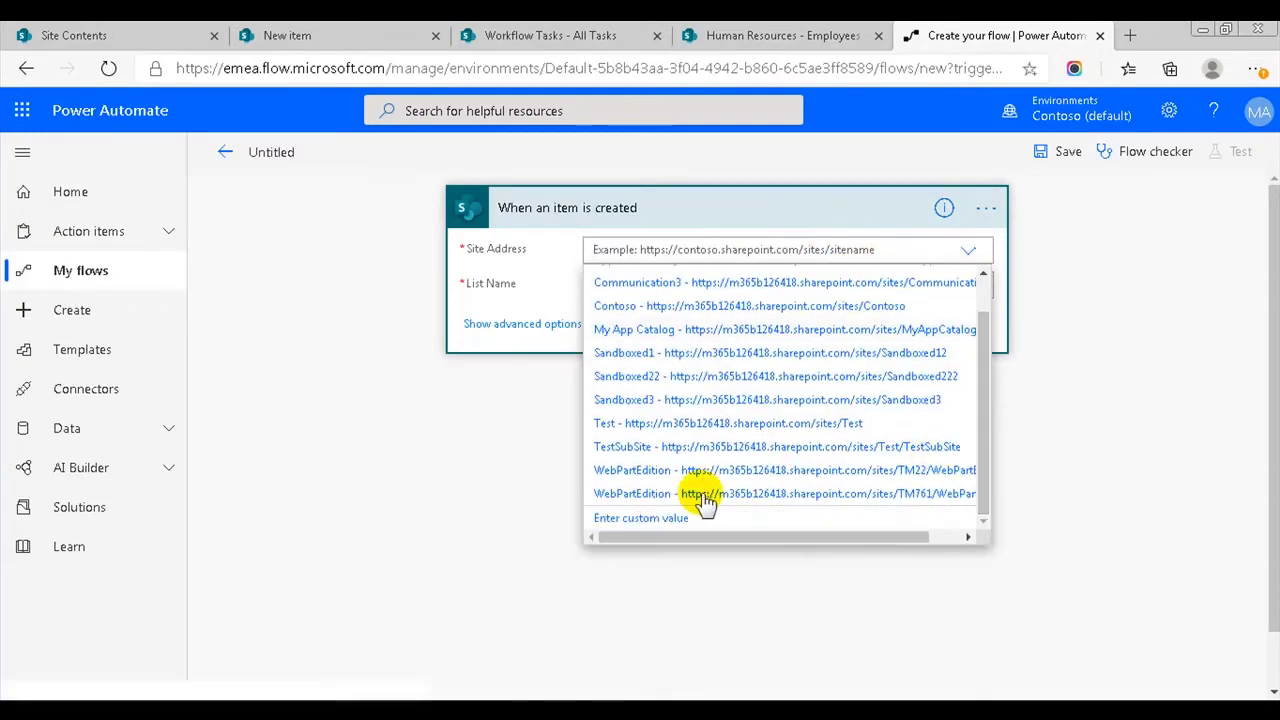
pyautogui.click(665, 521)
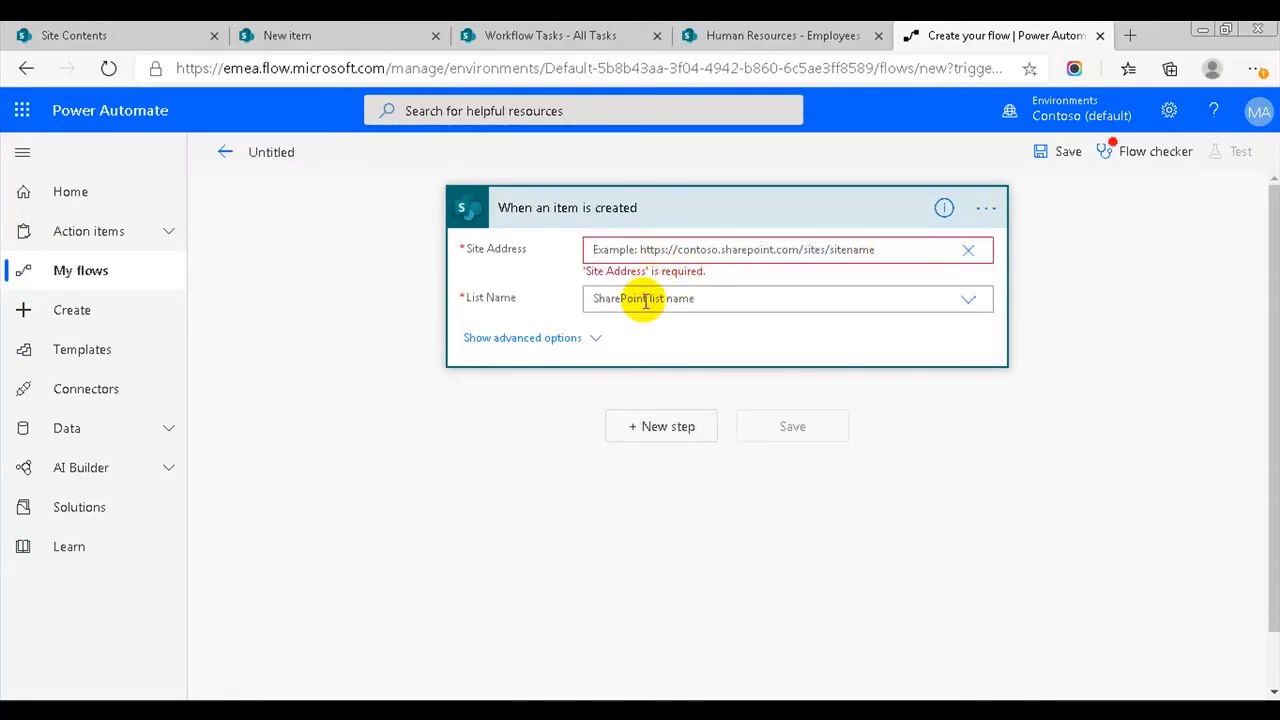
pyautogui.write('https://m365b126418.sharepoint.com/sites/HumanResources')
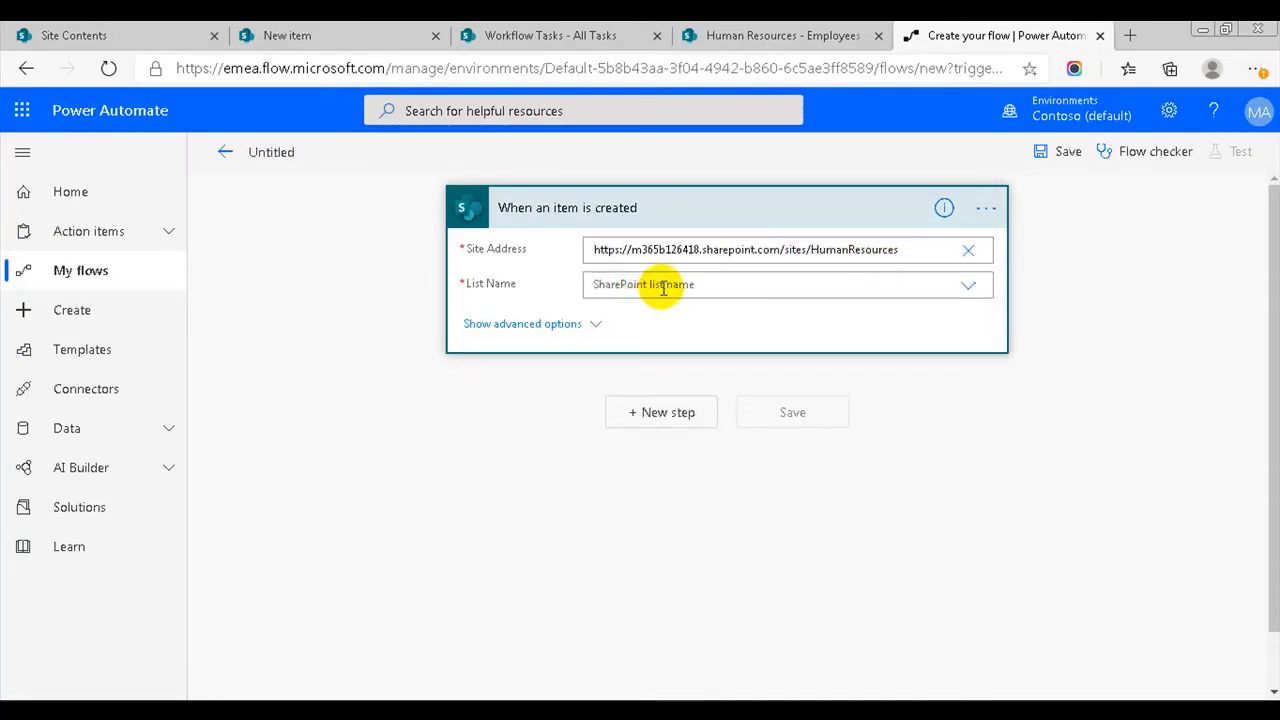
pyautogui.click(663, 286)
pyautogui.click(612, 311)
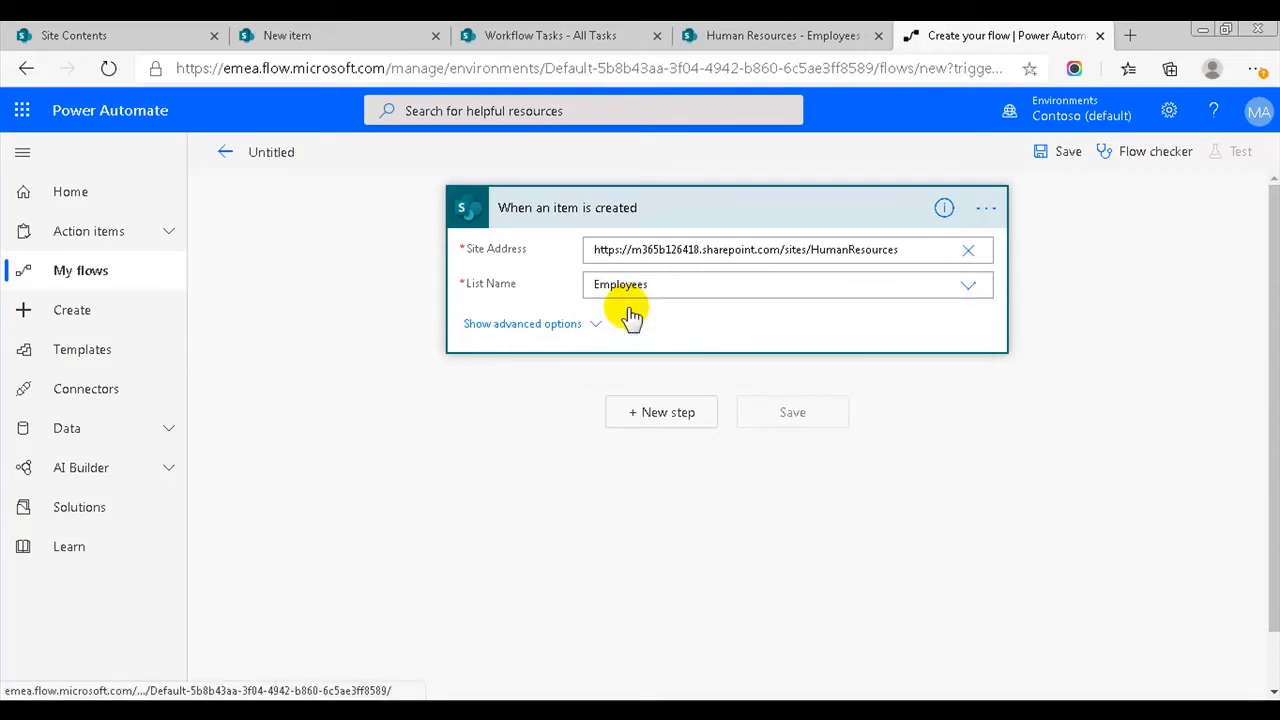
pyautogui.click(654, 420)
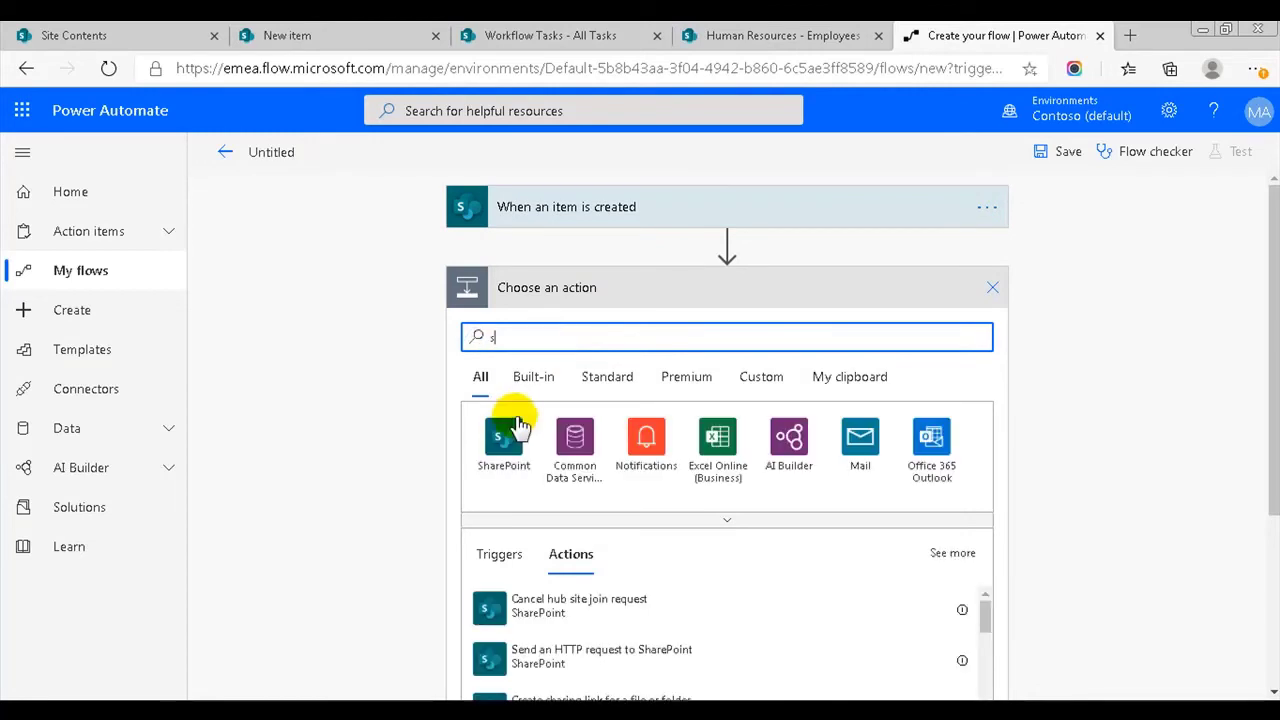
# - Add a SharePoint Get items action reading the Hiring Settings list on the HumanResources site
pyautogui.click(508, 425)
pyautogui.write('get')
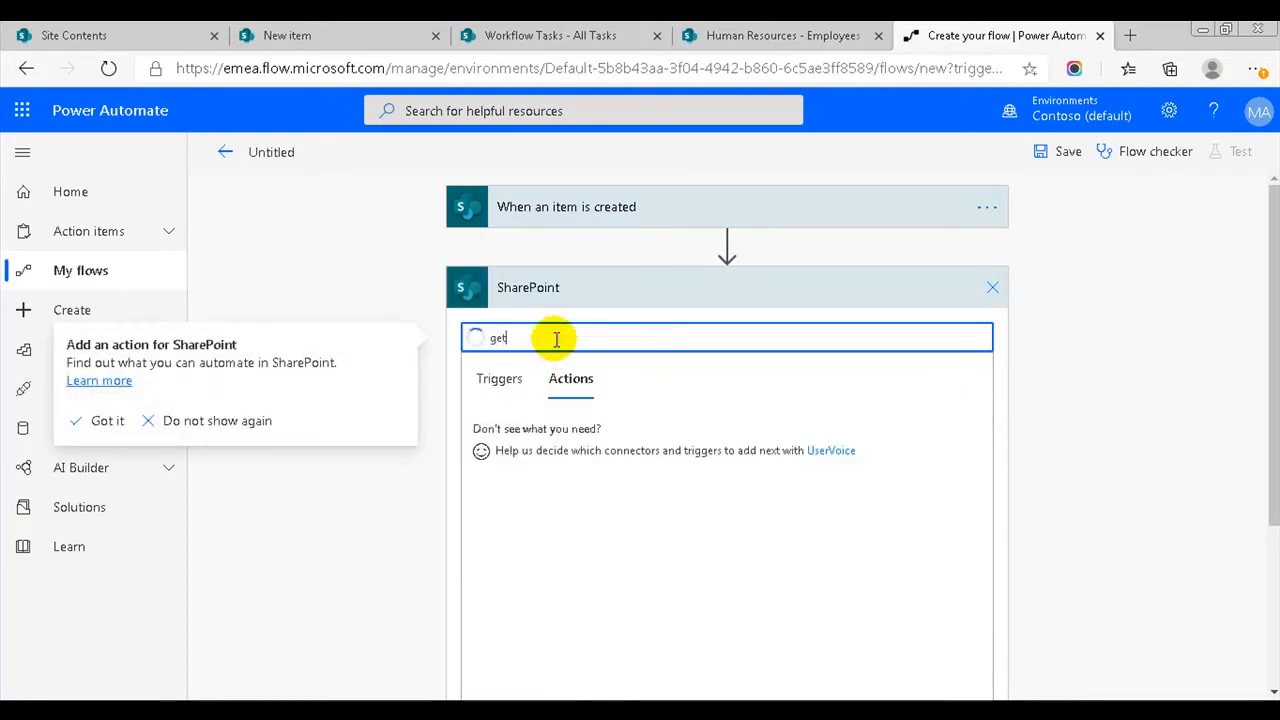
pyautogui.click(537, 427)
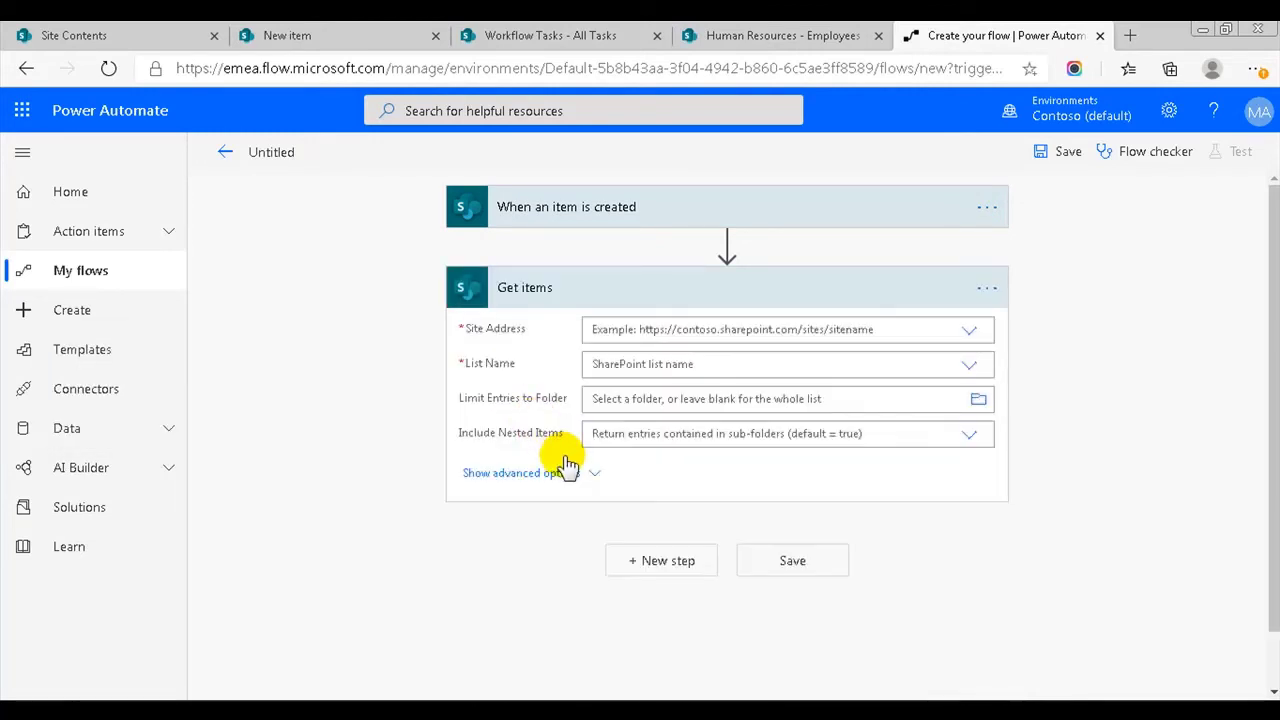
pyautogui.click(777, 320)
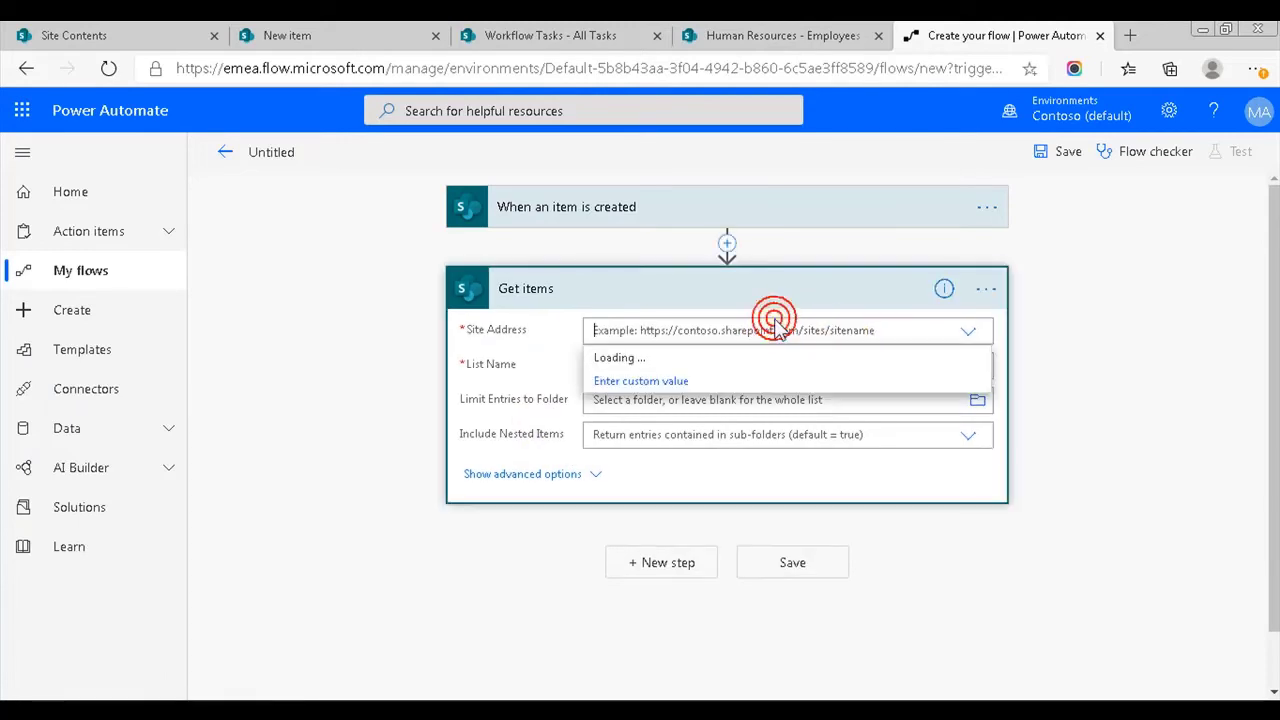
pyautogui.scroll(-2, 985, 450)
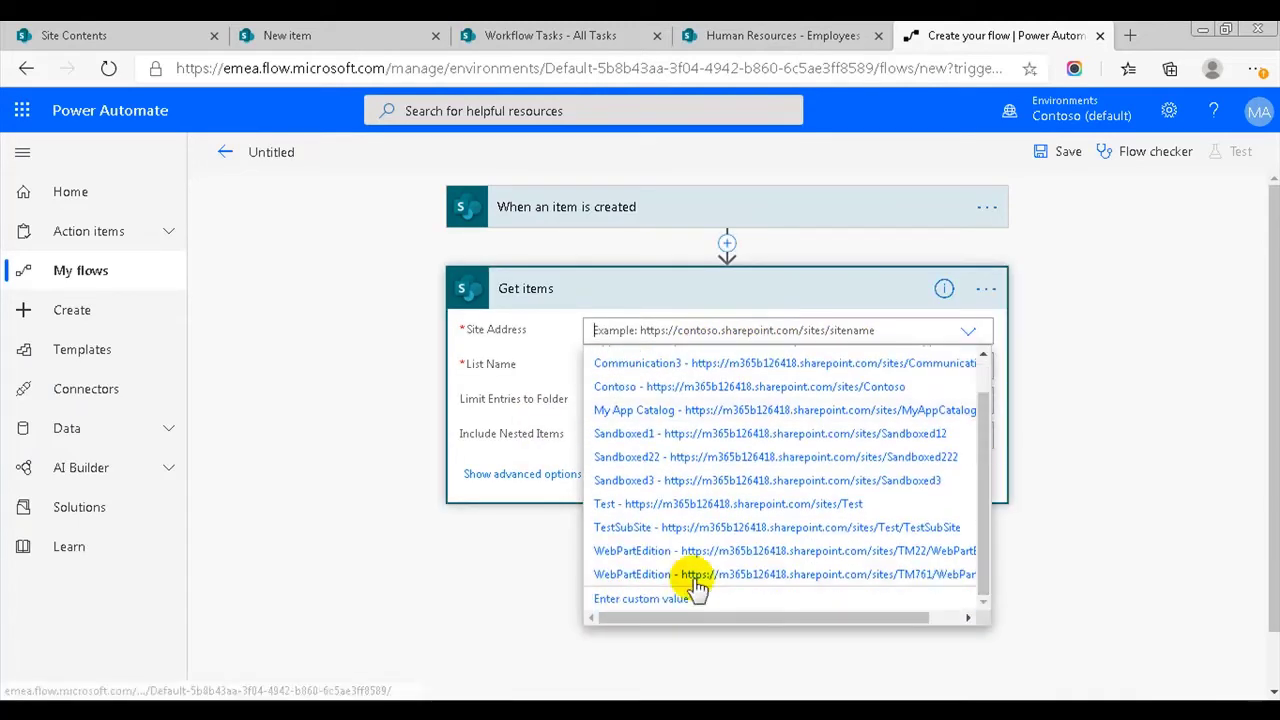
pyautogui.click(640, 608)
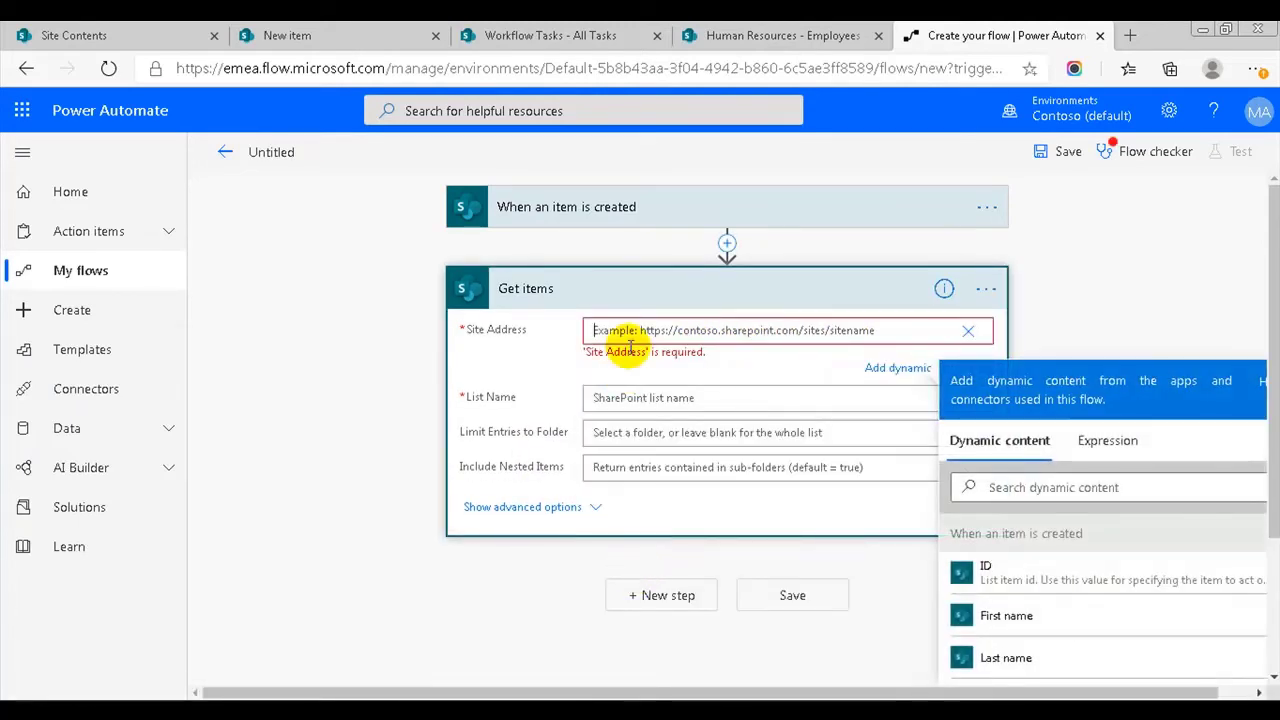
pyautogui.write('https://m365b126418.sharepoint.com/sites/HumanResources')
pyautogui.click(699, 381)
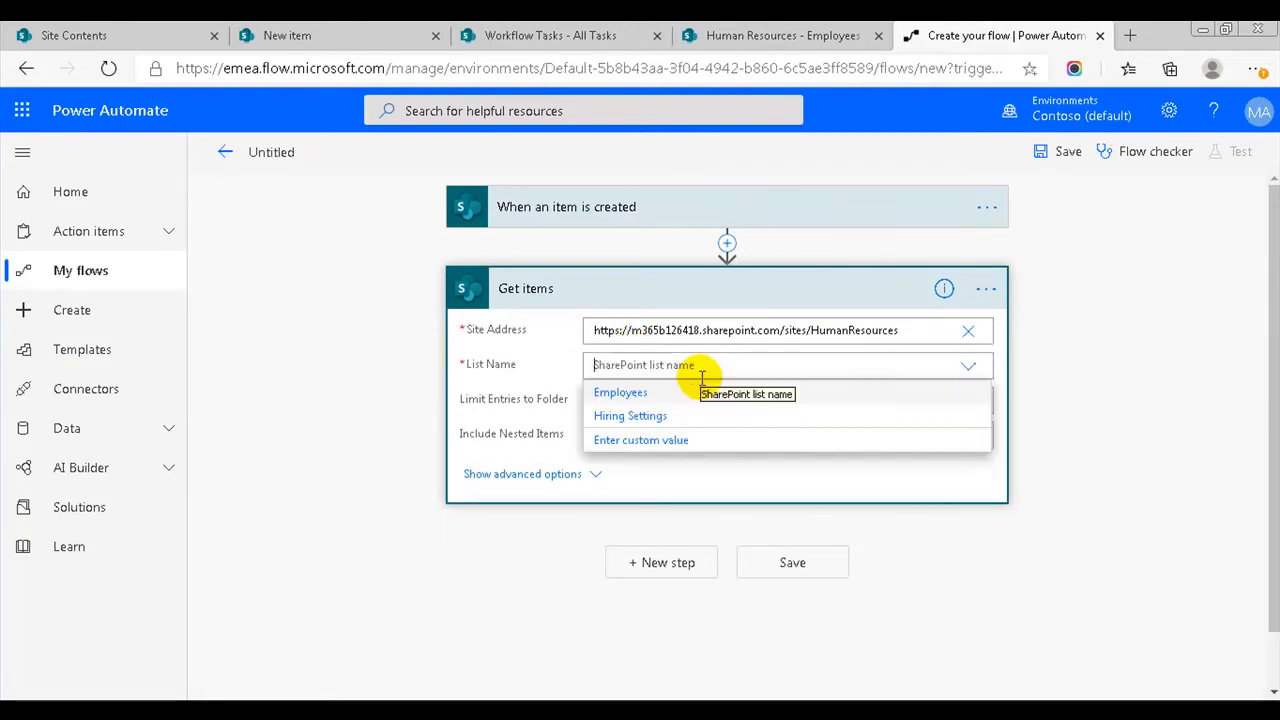
pyautogui.click(630, 416)
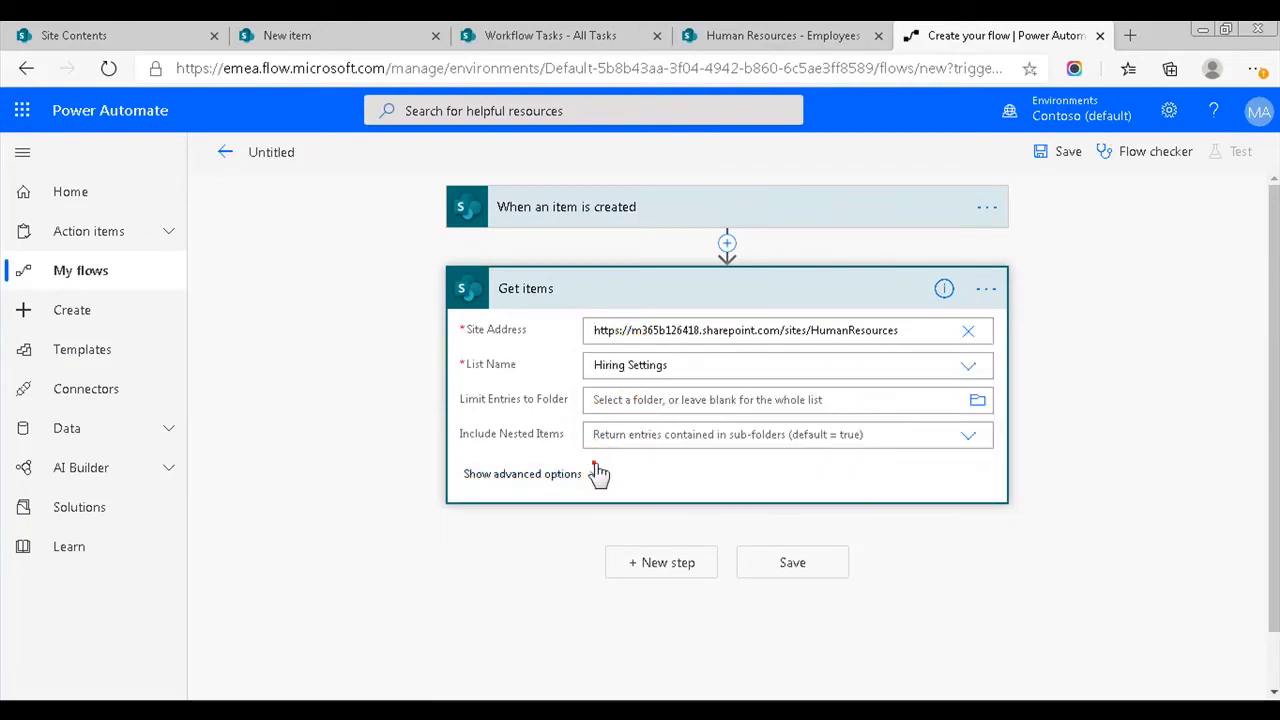
# - Set the Get items Filter Query to Position eq the trigger's Position Value
pyautogui.click(595, 472)
pyautogui.click(622, 468)
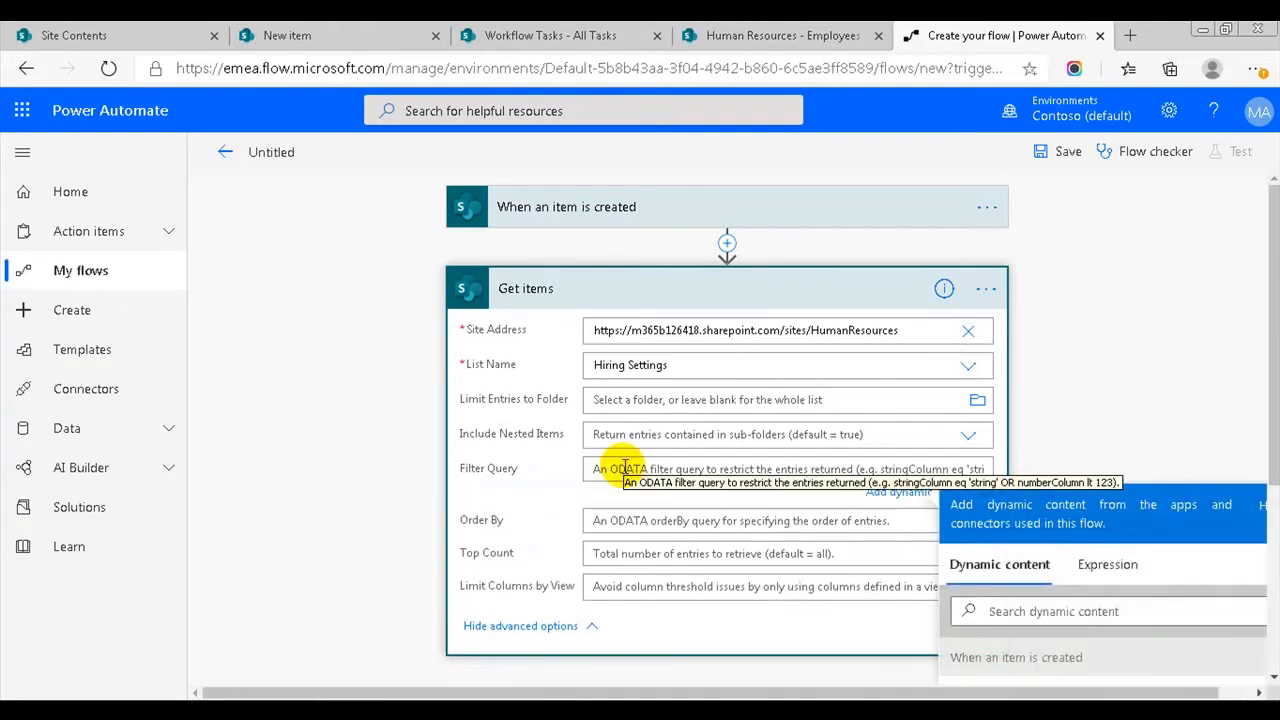
pyautogui.write("Position eq '")
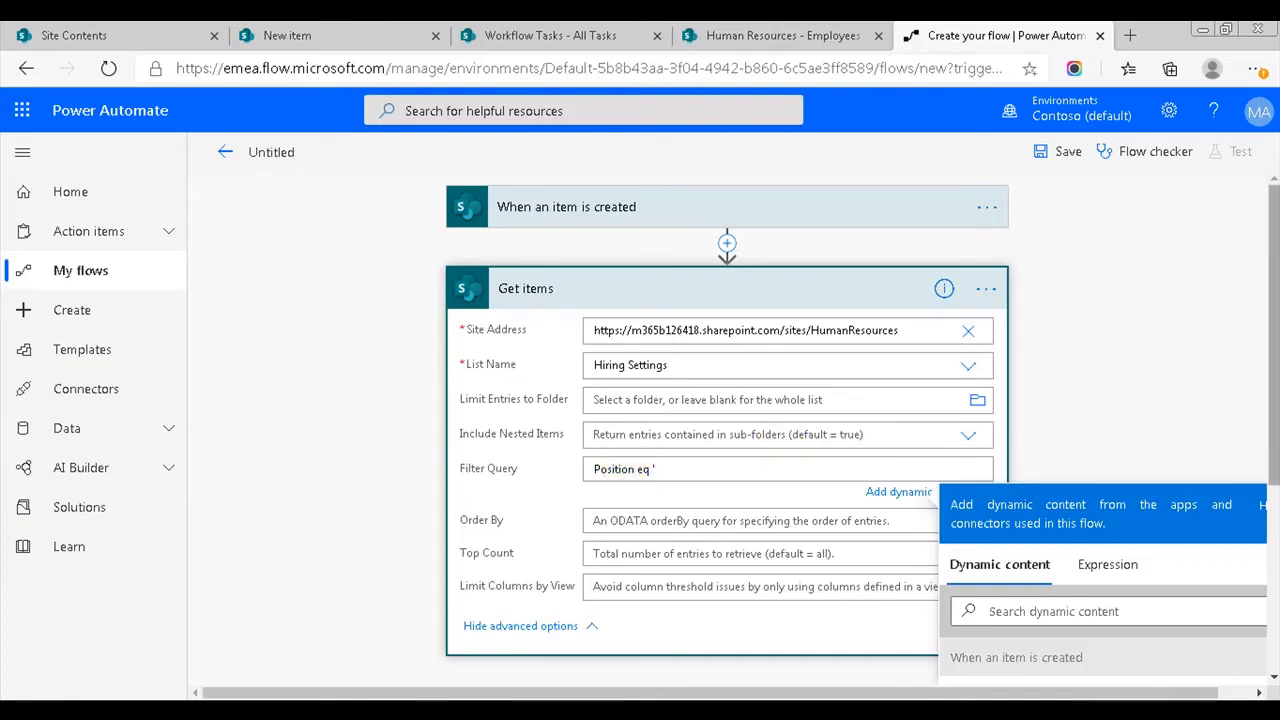
pyautogui.scroll(-1, 1047, 500)
pyautogui.click(1047, 505)
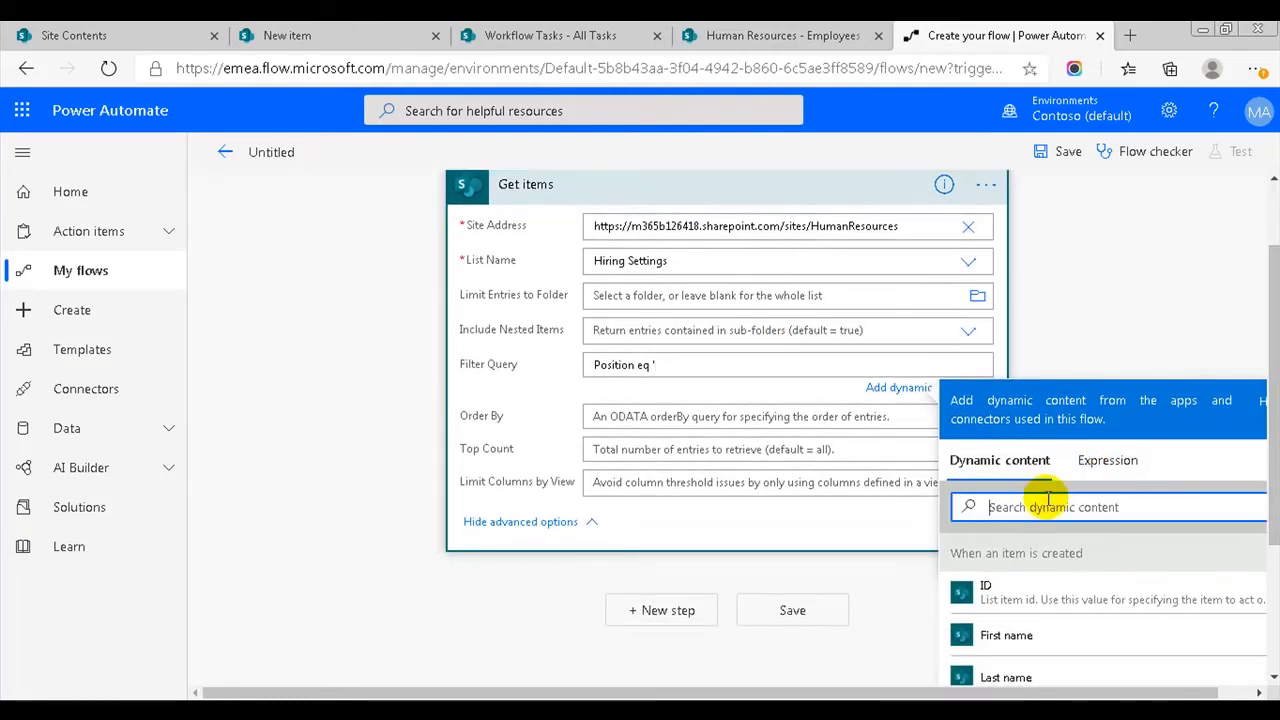
pyautogui.write('po')
pyautogui.click(1022, 590)
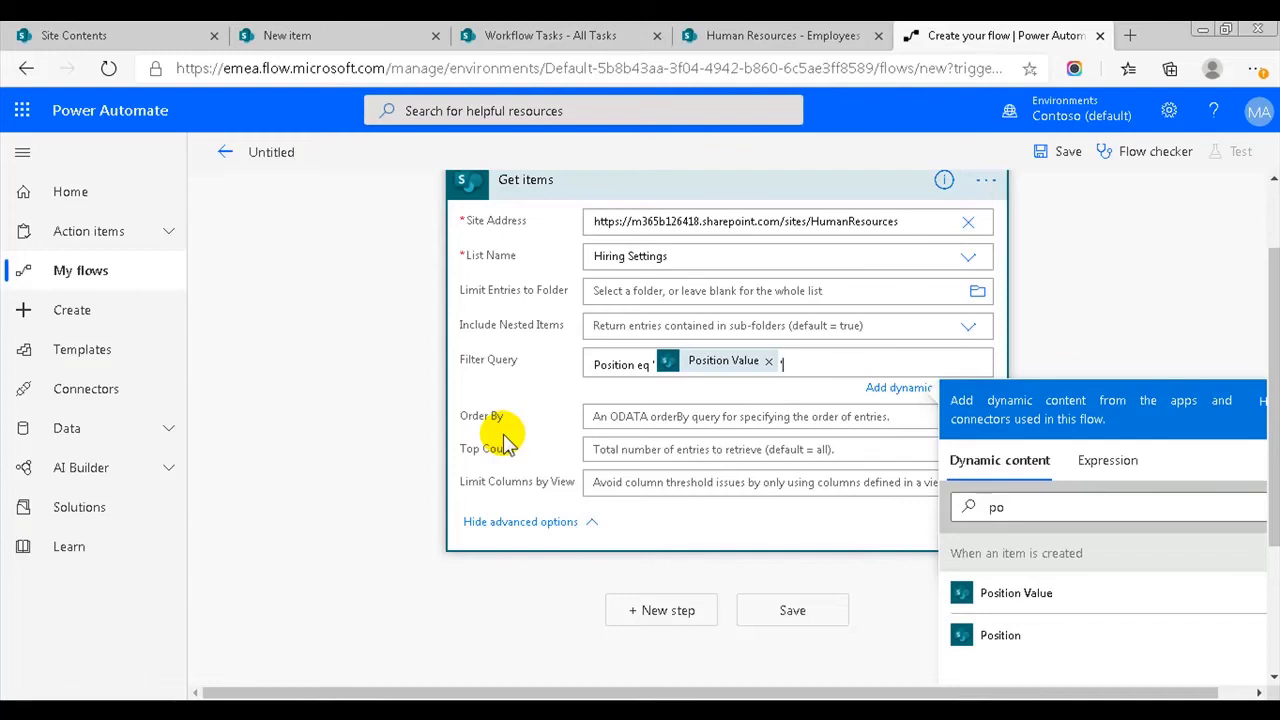
pyautogui.click(747, 190)
pyautogui.scroll(1, 1190, 337)
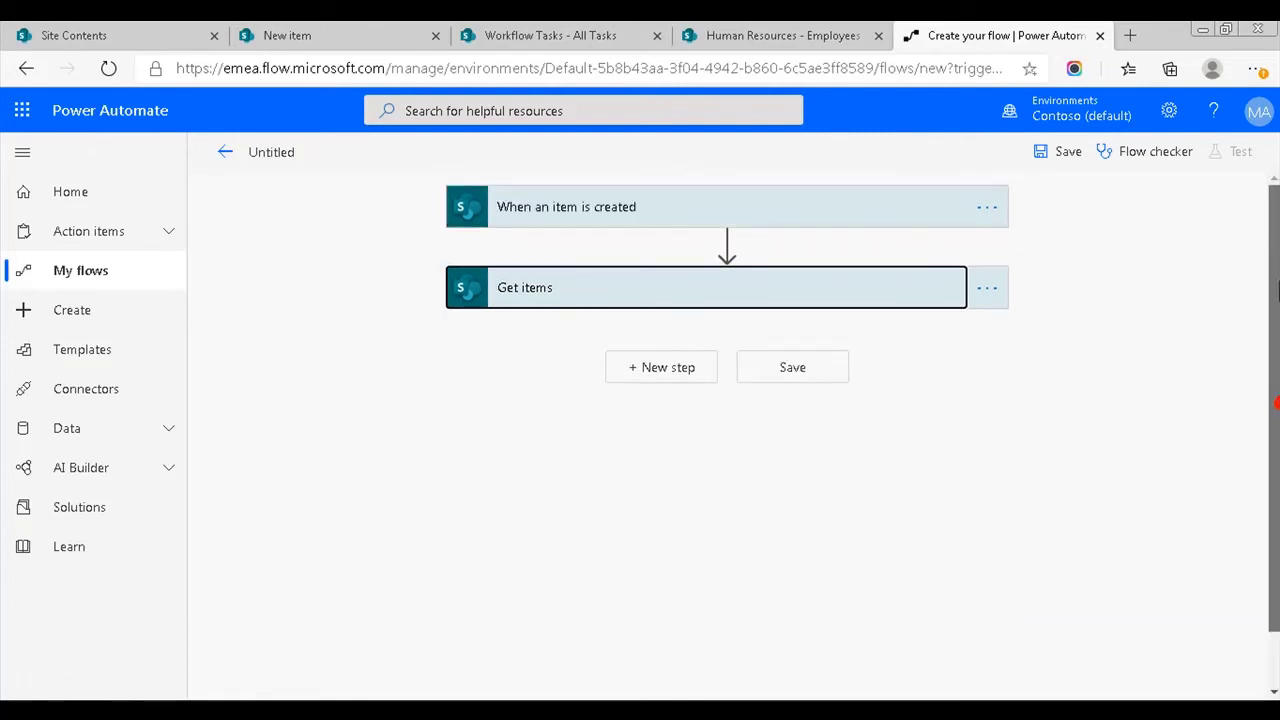
# - Add an Apply to each loop iterating over the Get items 'value' output
pyautogui.click(697, 365)
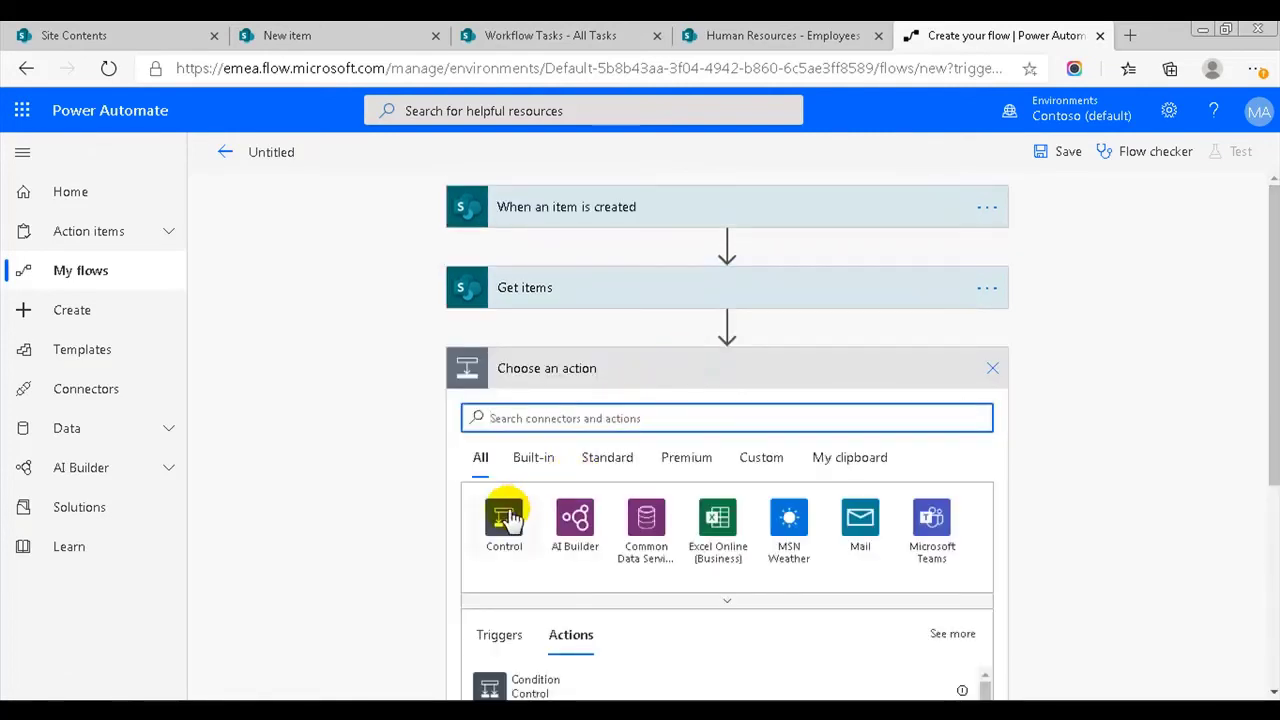
pyautogui.click(502, 516)
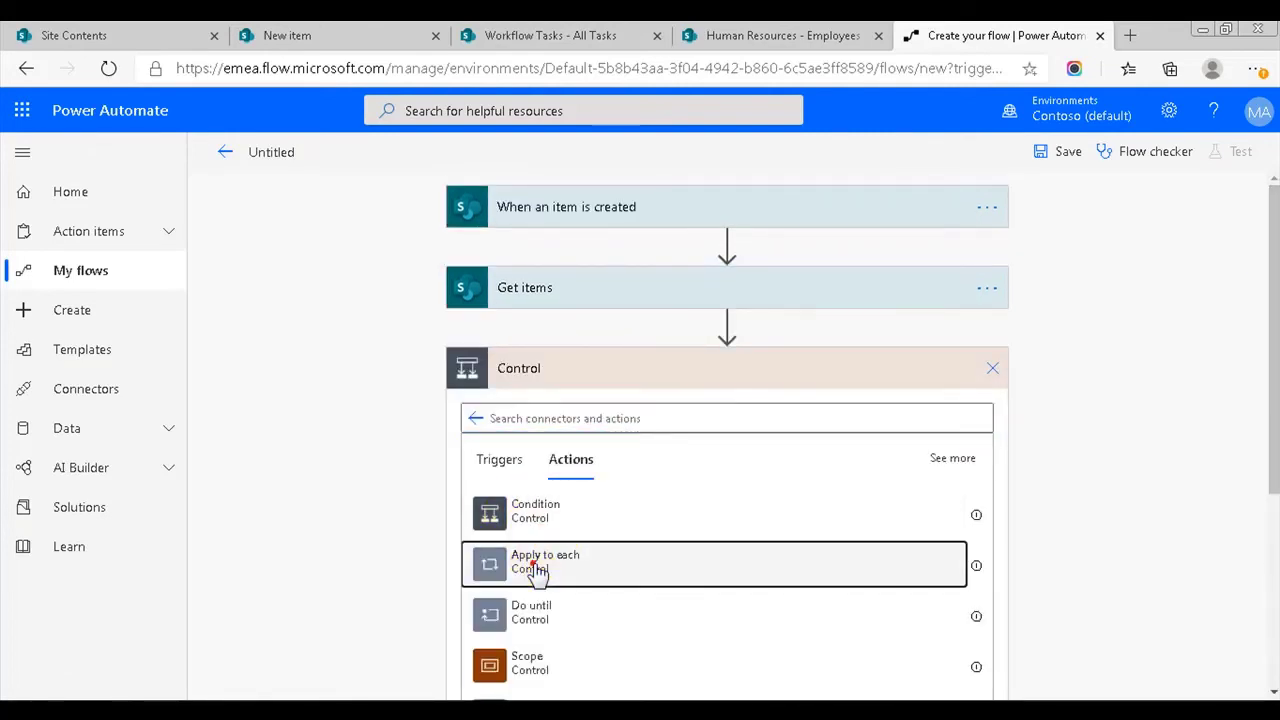
pyautogui.click(531, 566)
pyautogui.scroll(-1, 1270, 330)
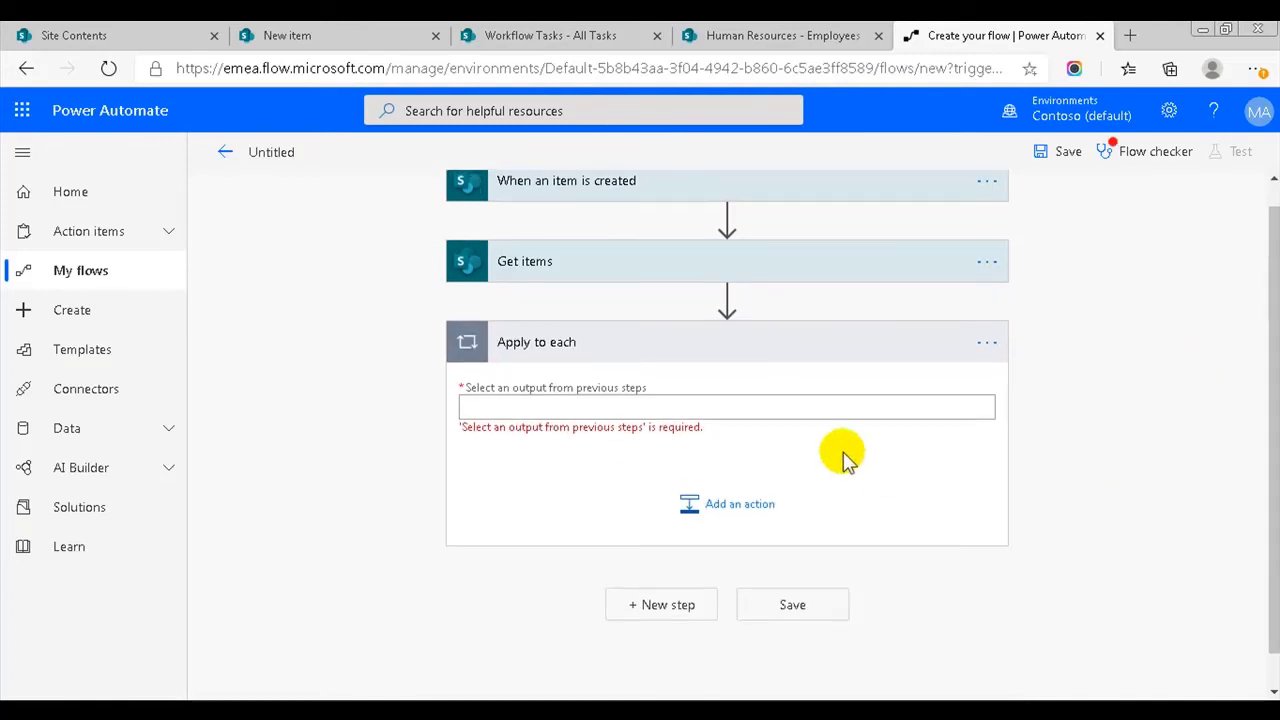
pyautogui.click(706, 404)
pyautogui.scroll(-1, 727, 450)
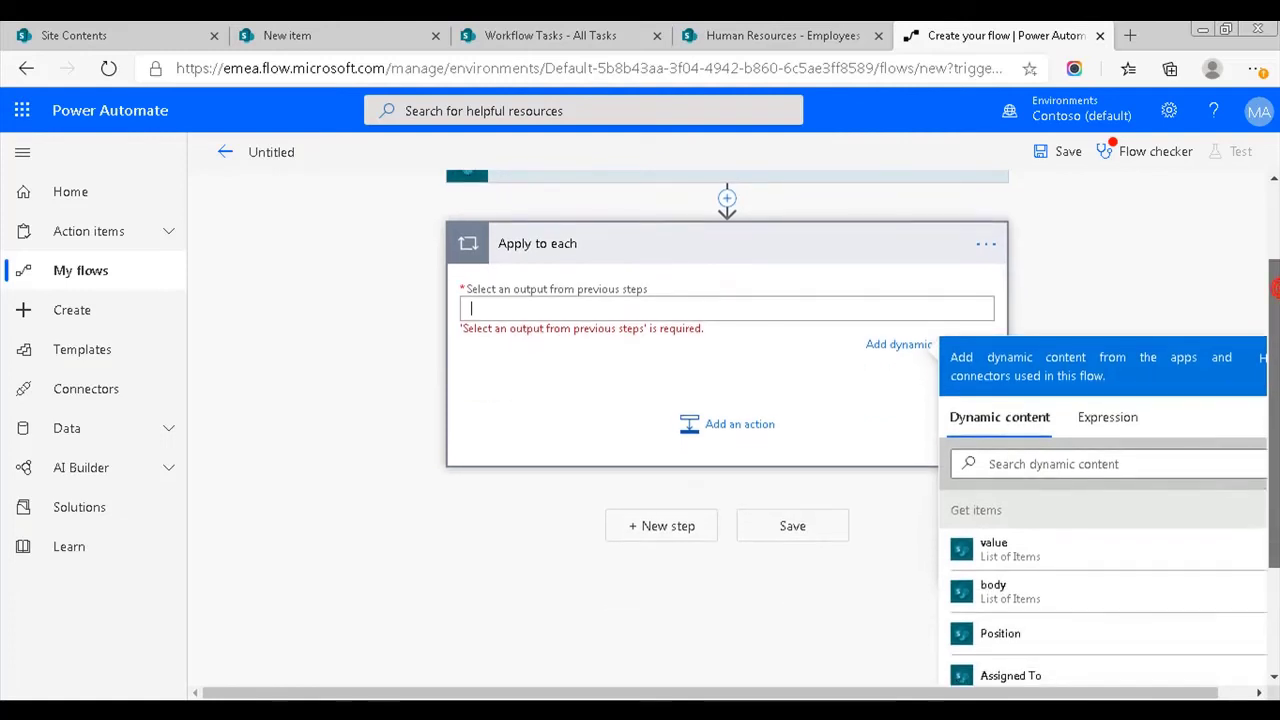
pyautogui.click(1020, 545)
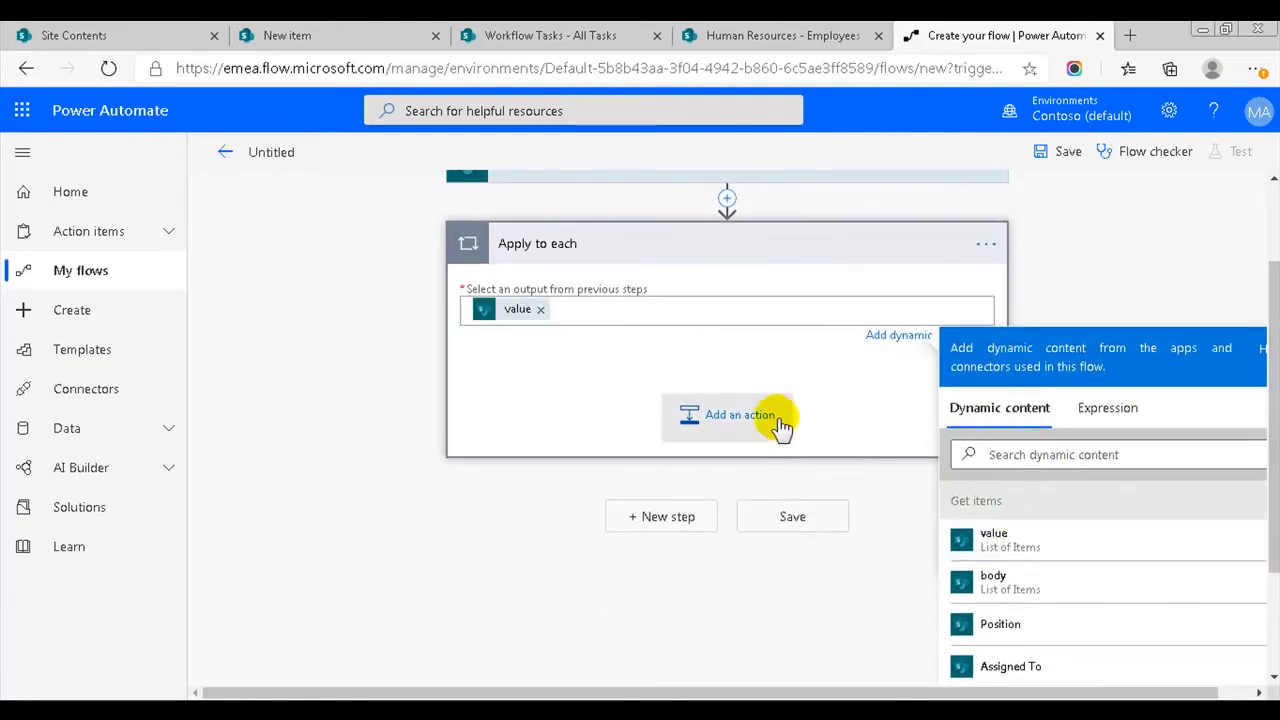
pyautogui.click(537, 403)
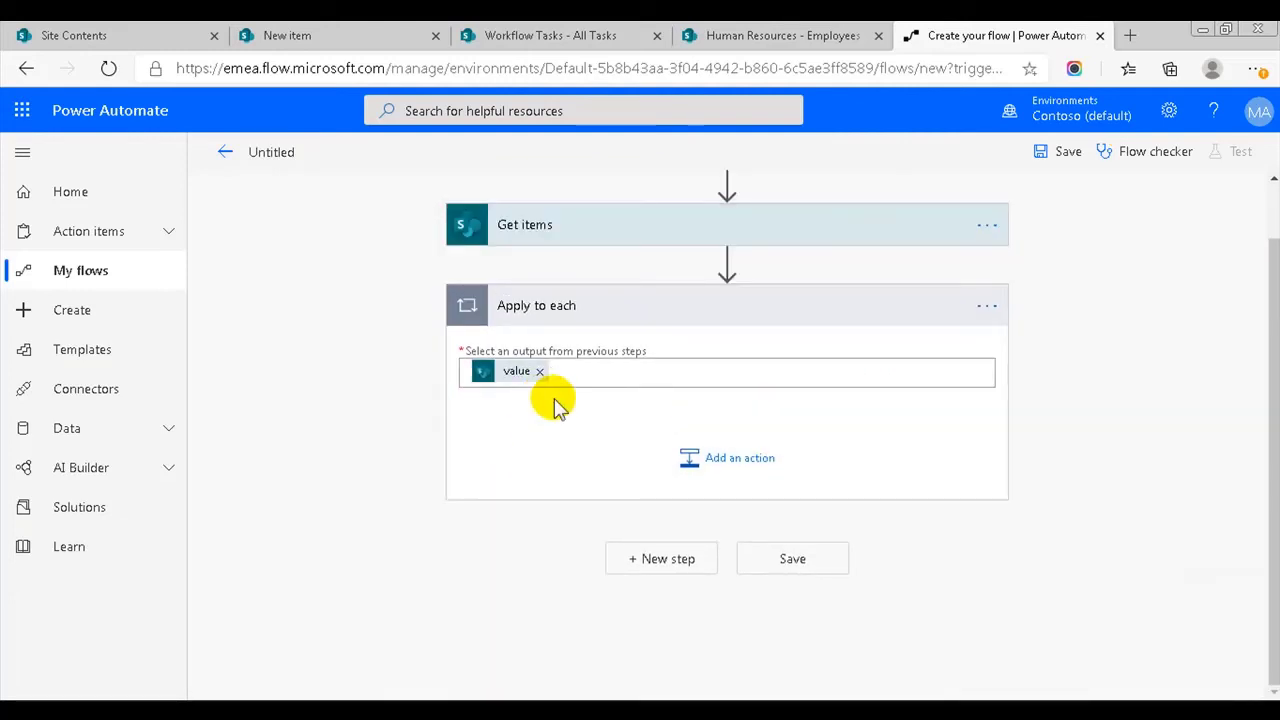
# - Inside the loop, add a SharePoint action and search its actions for 'crea'
pyautogui.click(727, 468)
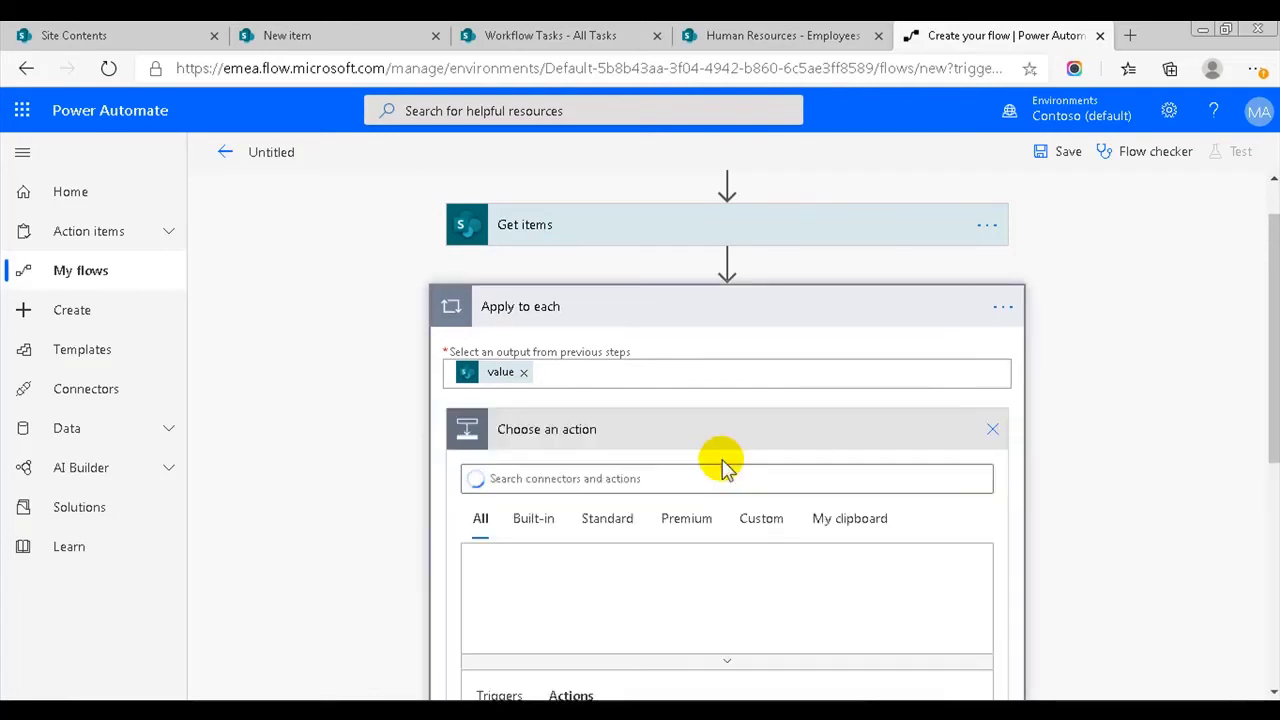
pyautogui.write('s')
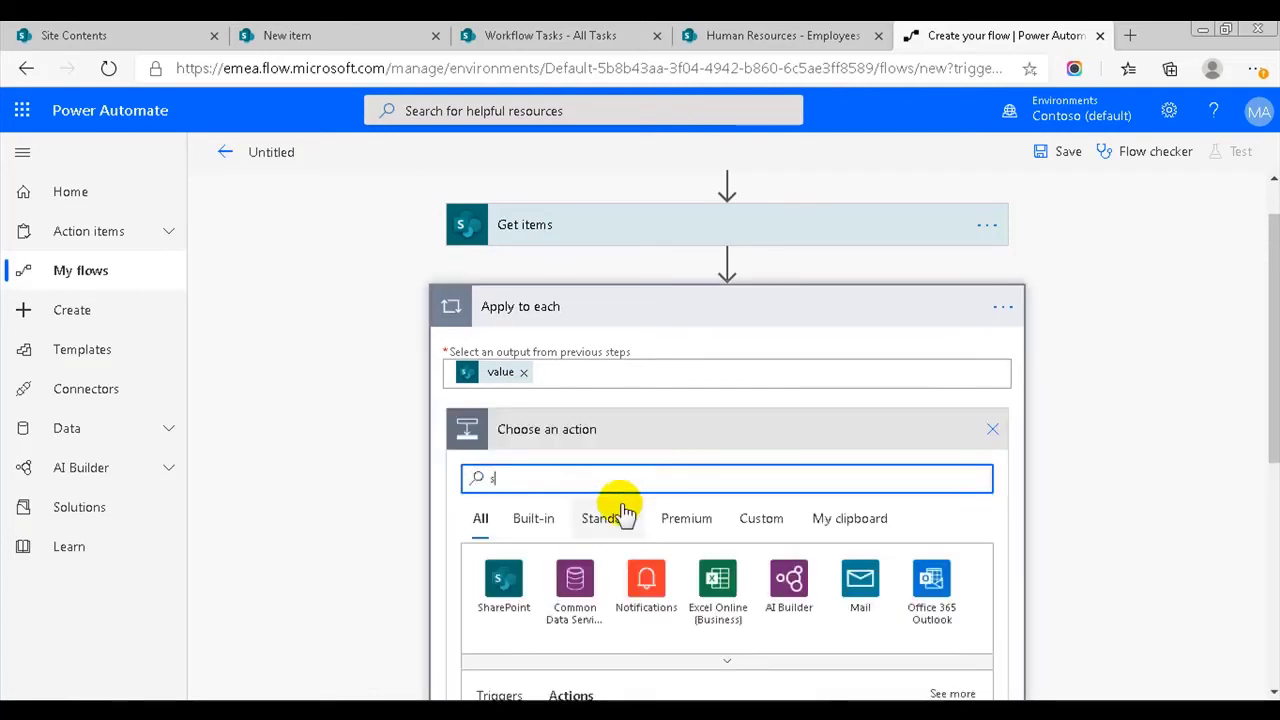
pyautogui.click(509, 572)
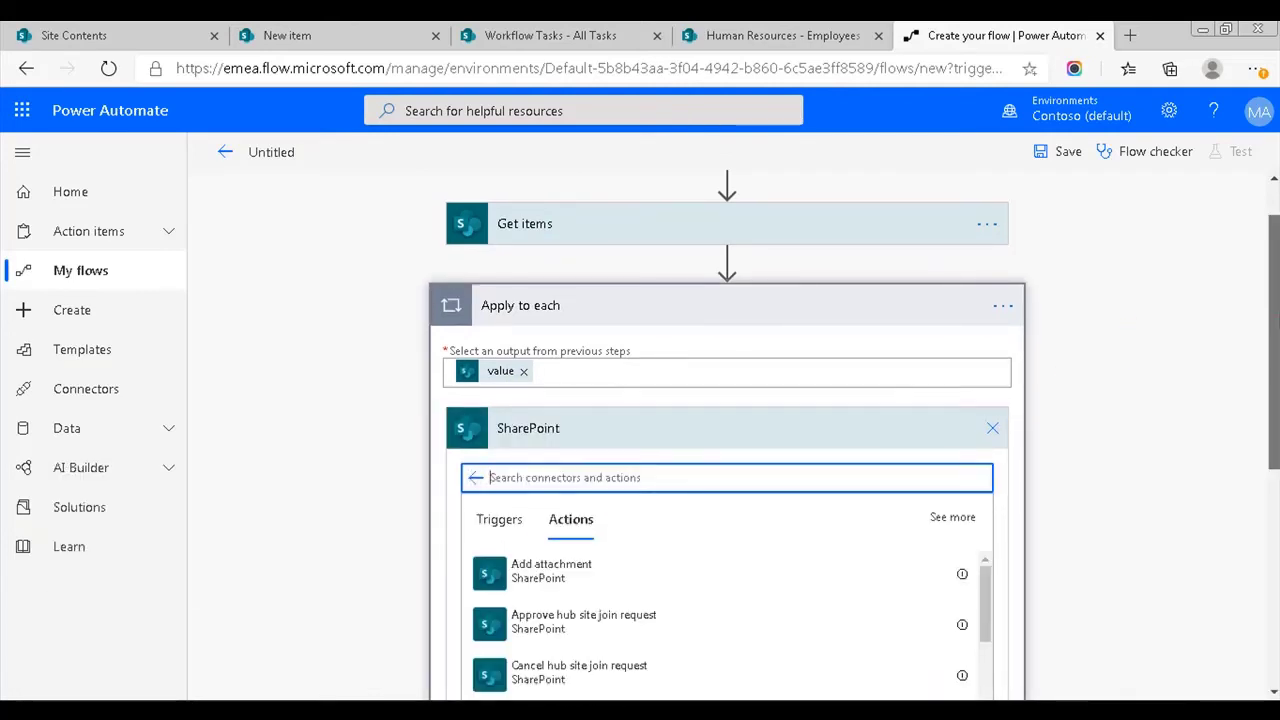
pyautogui.scroll(-2, 800, 380)
pyautogui.write('crea')
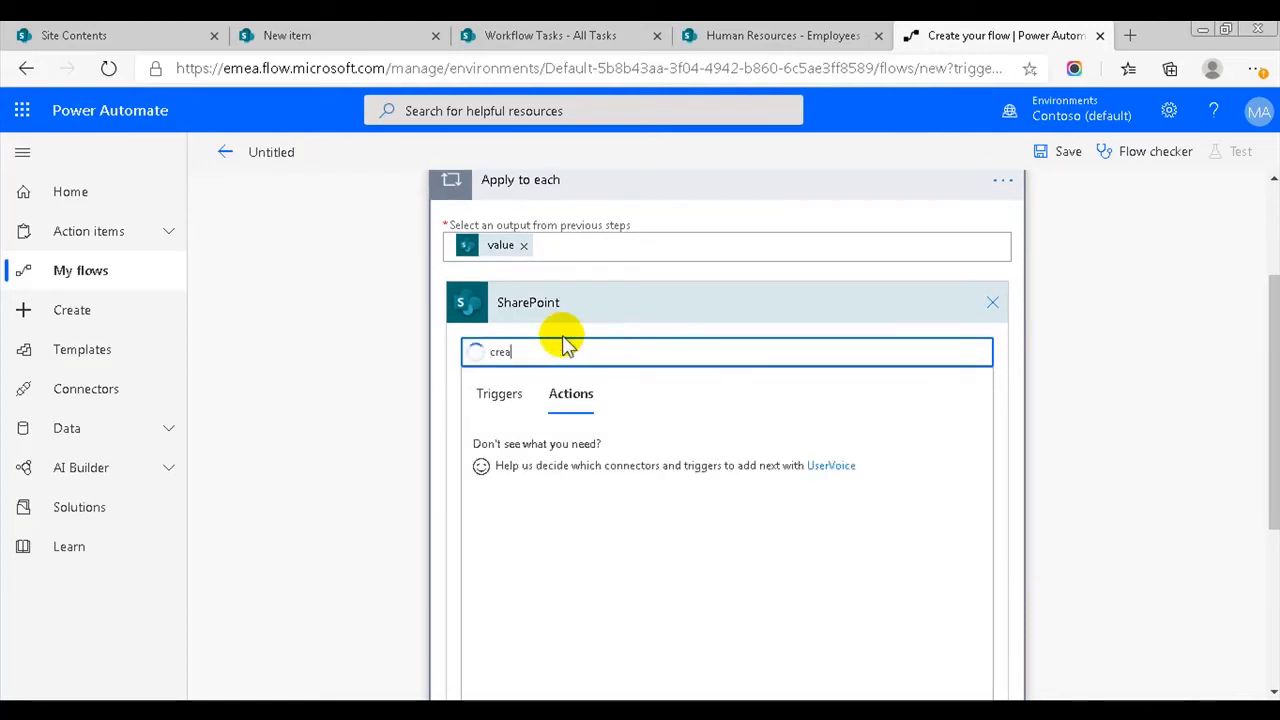
# - Add Create item targeting the HumanResources site URL and a custom 'Workflow Tasks' list name
pyautogui.click(557, 489)
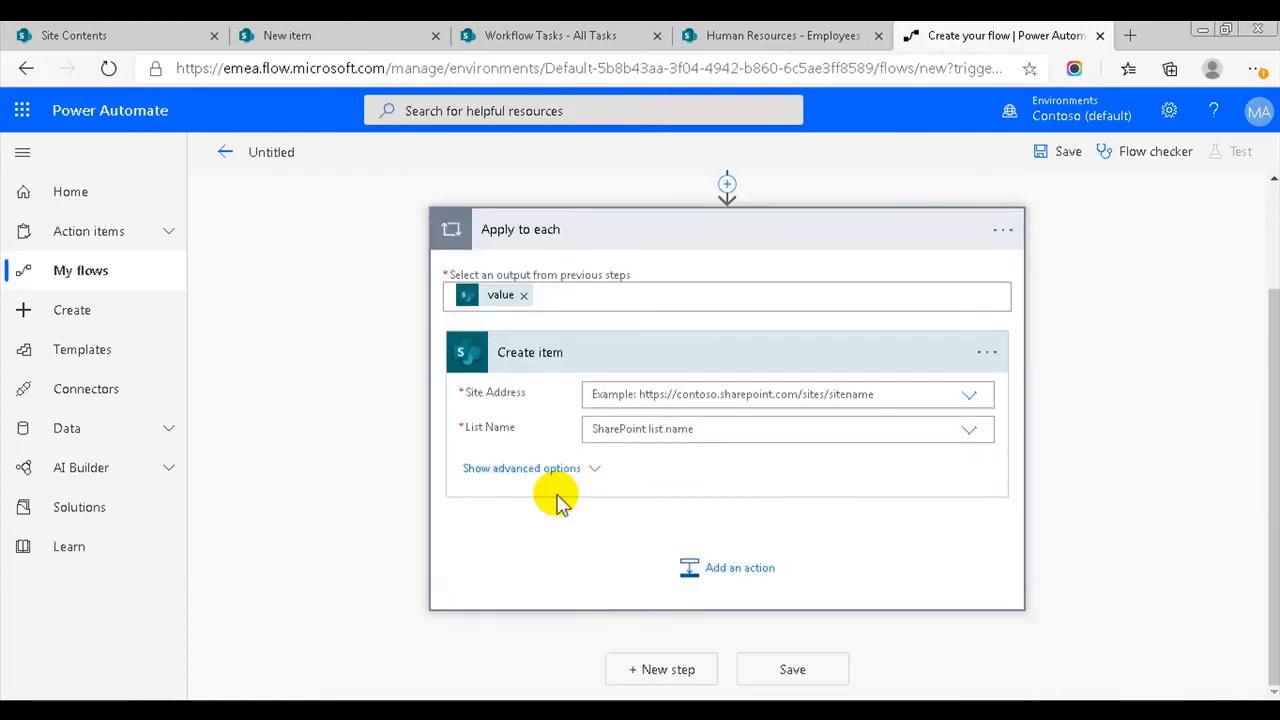
pyautogui.click(830, 388)
pyautogui.scroll(-2, 730, 615)
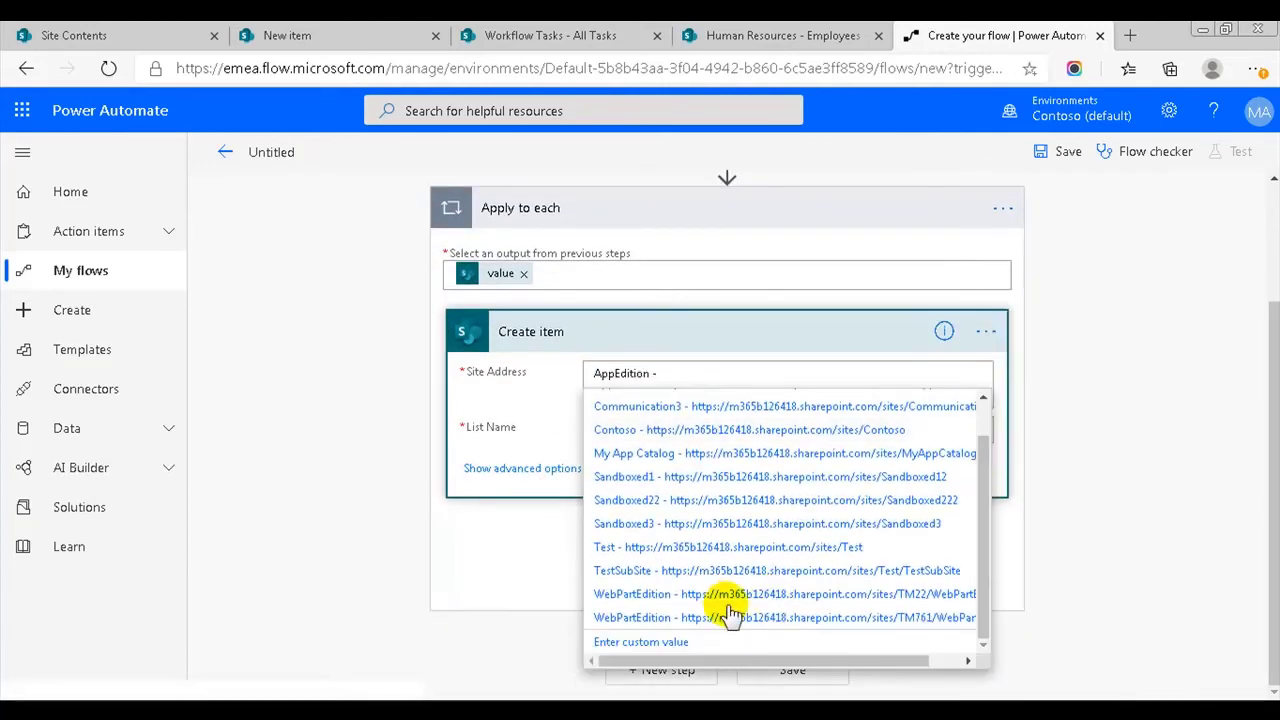
pyautogui.click(648, 643)
pyautogui.write('https://m365b126418.sharepoint.com/sites/HumanResources')
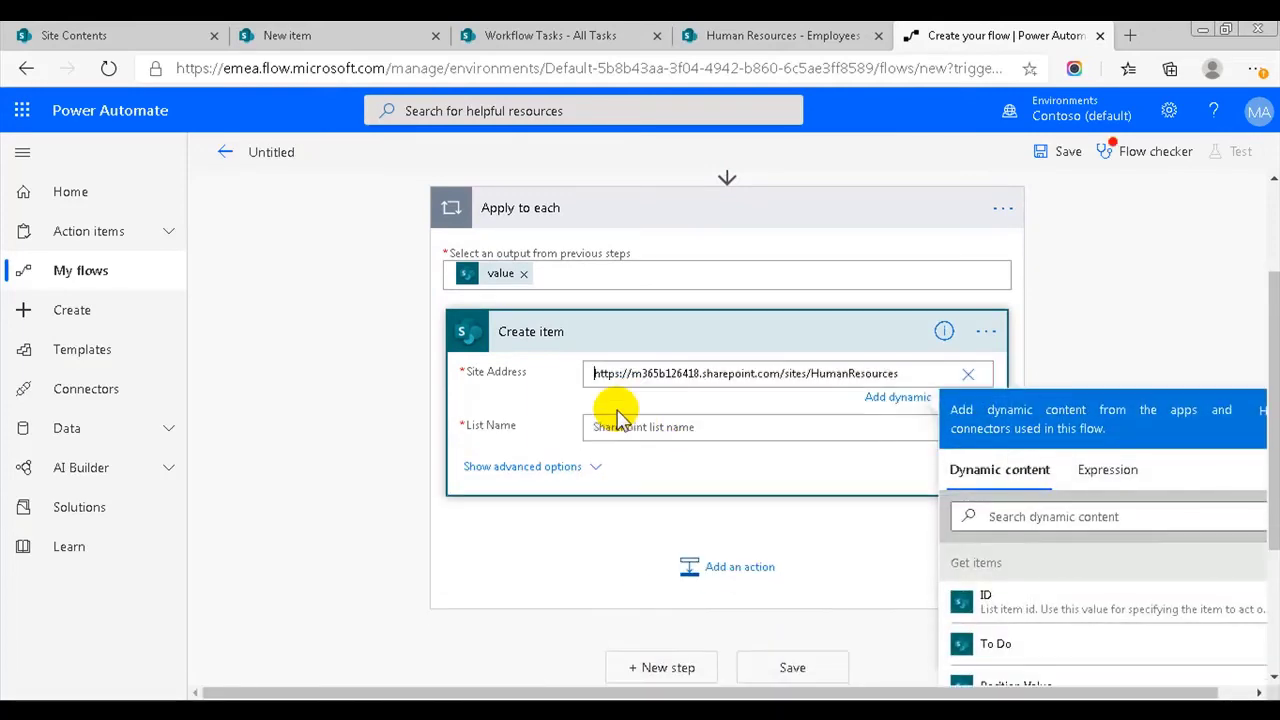
pyautogui.click(617, 426)
pyautogui.write('ss')
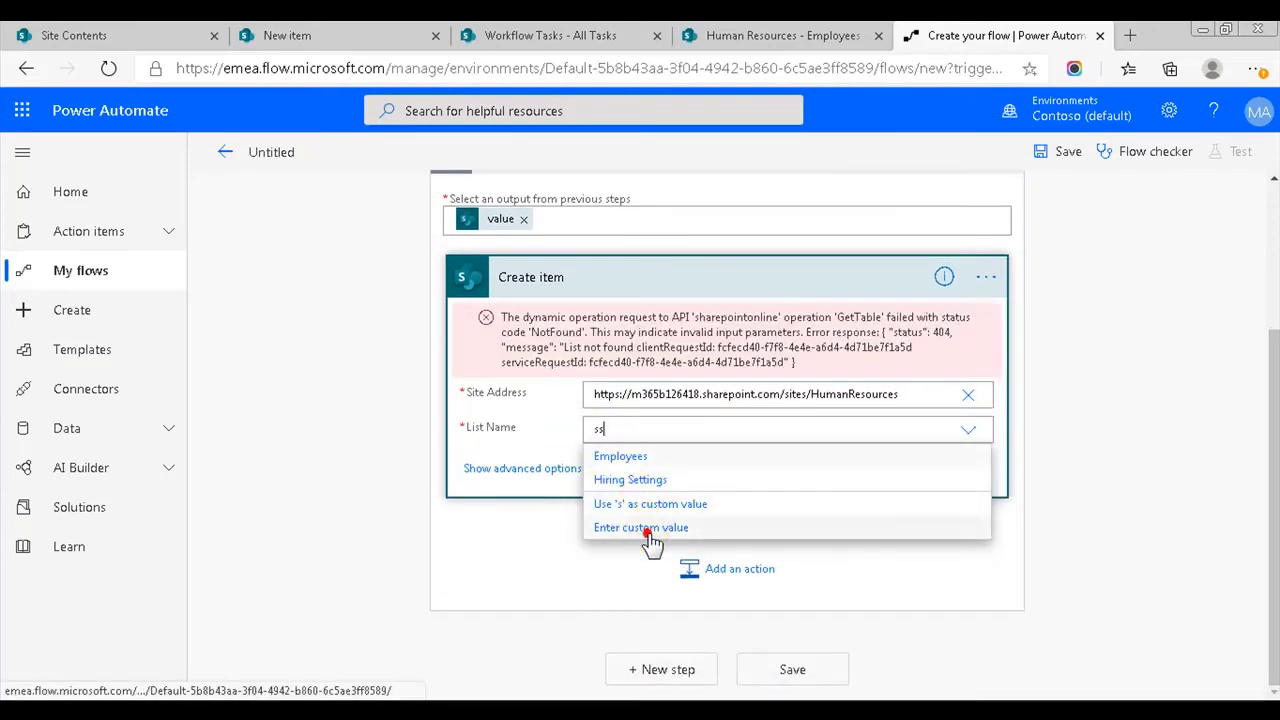
pyautogui.click(648, 530)
pyautogui.write('Wo')
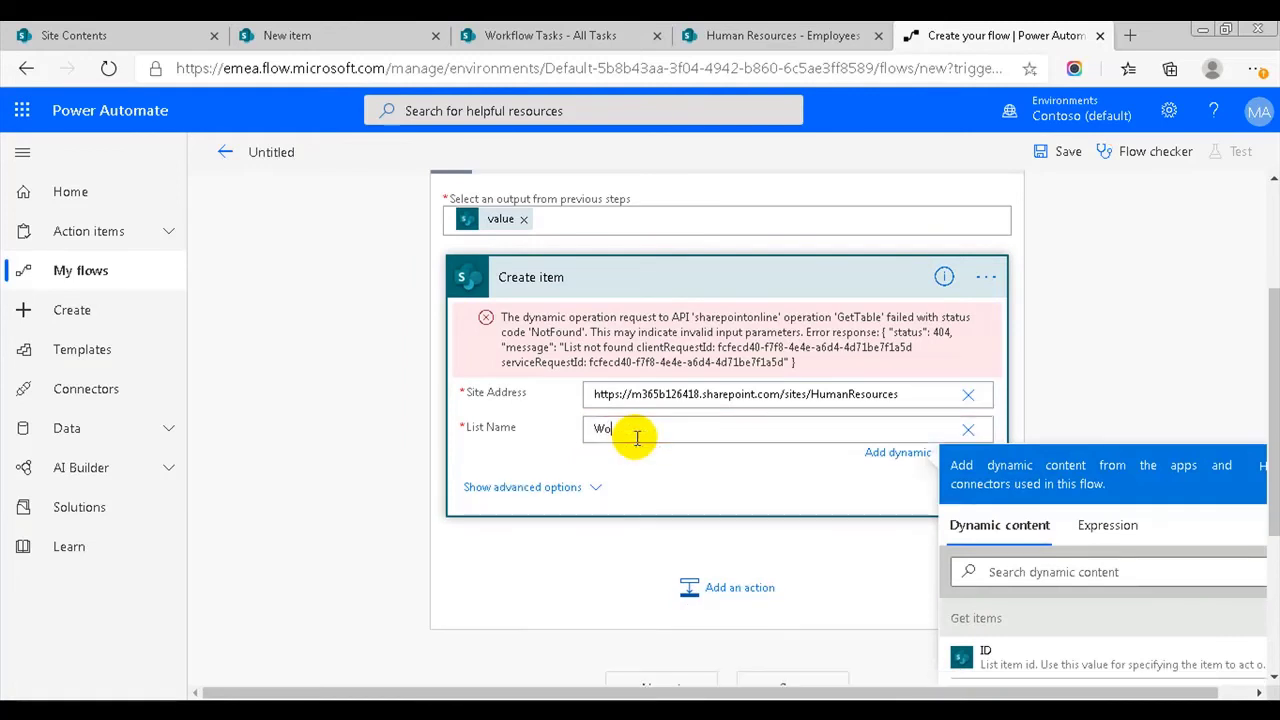
pyautogui.write('rkflow')
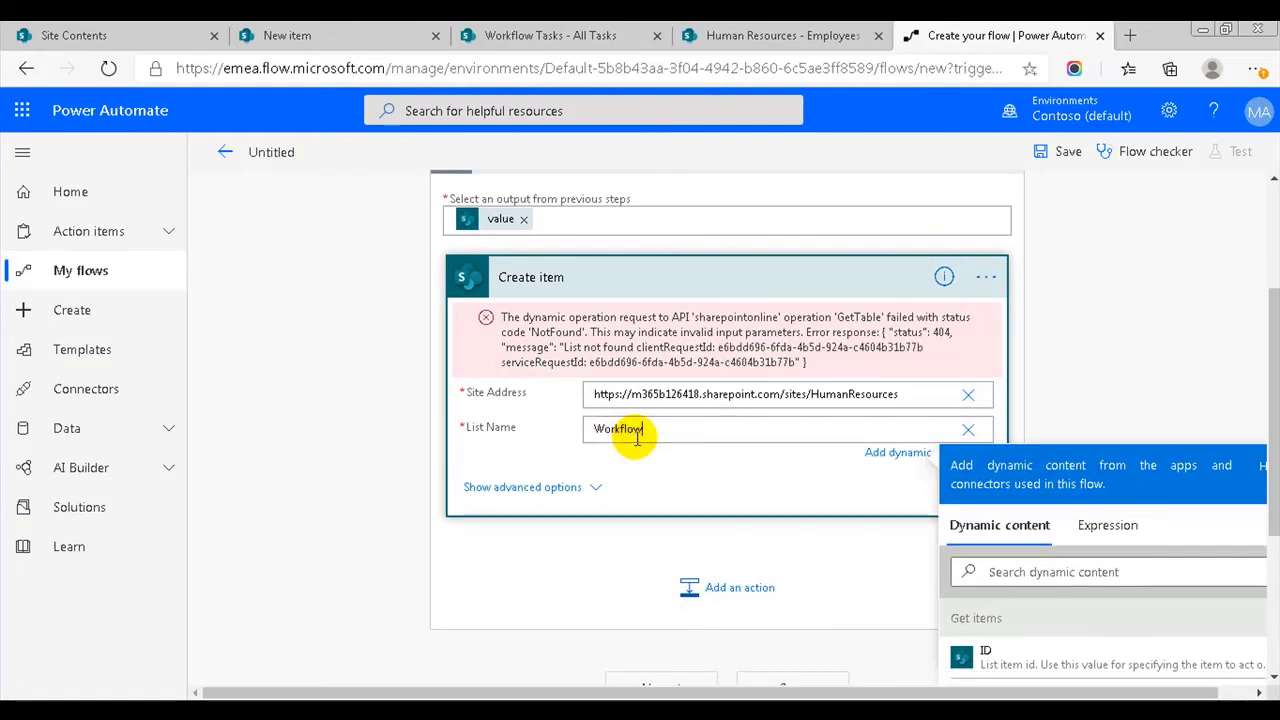
pyautogui.write(' Tasks')
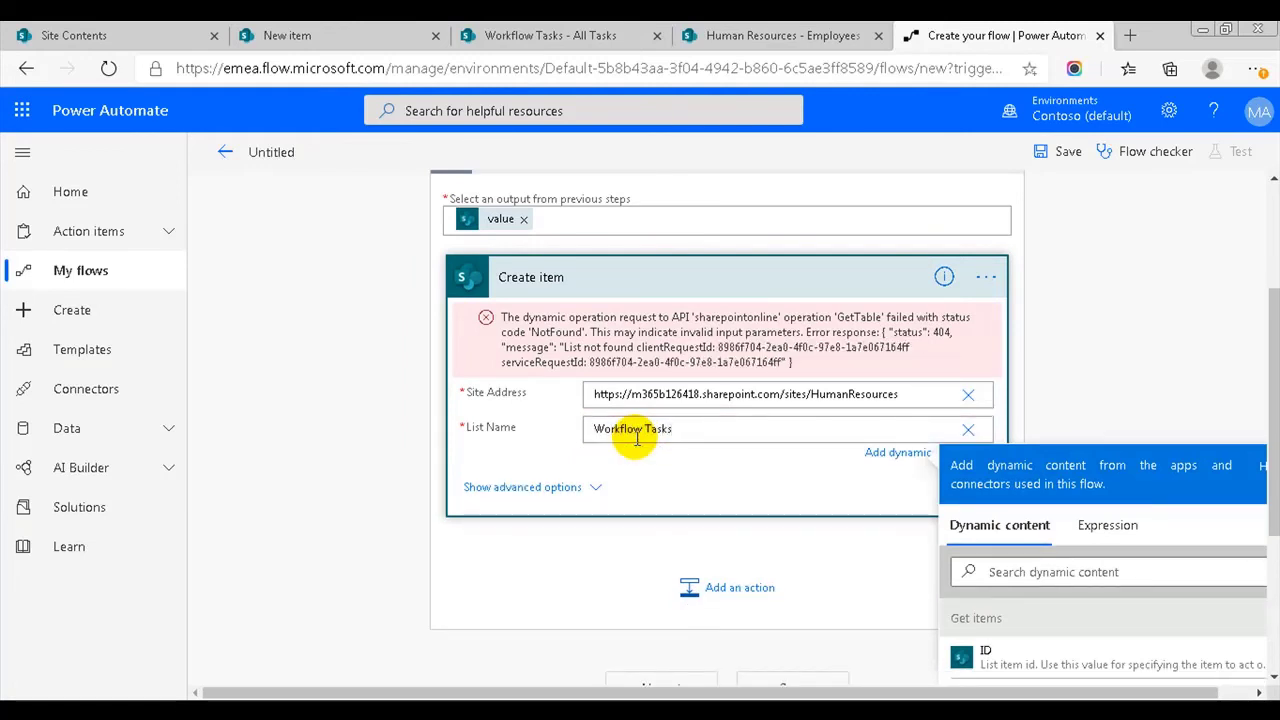
pyautogui.click(622, 359)
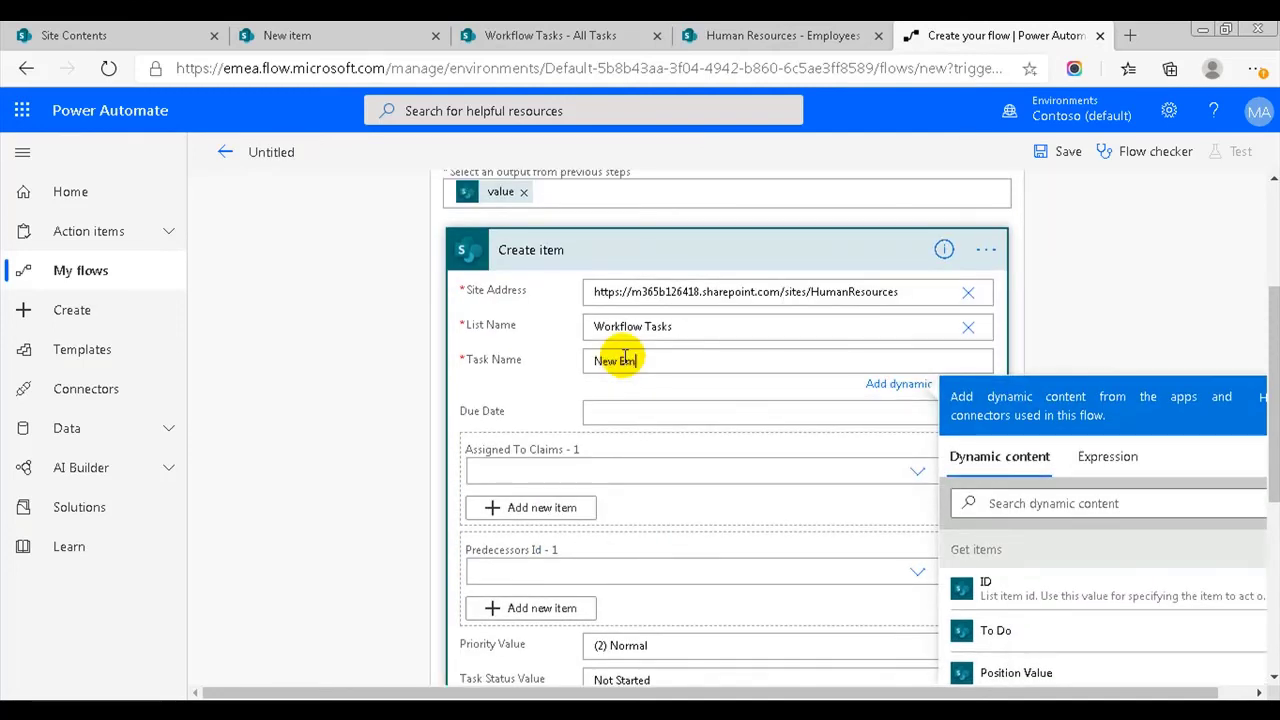
# - Build Task Name from 'New Employee', First name, Last name, 'needs' and the To Do token
pyautogui.write('New Employee')
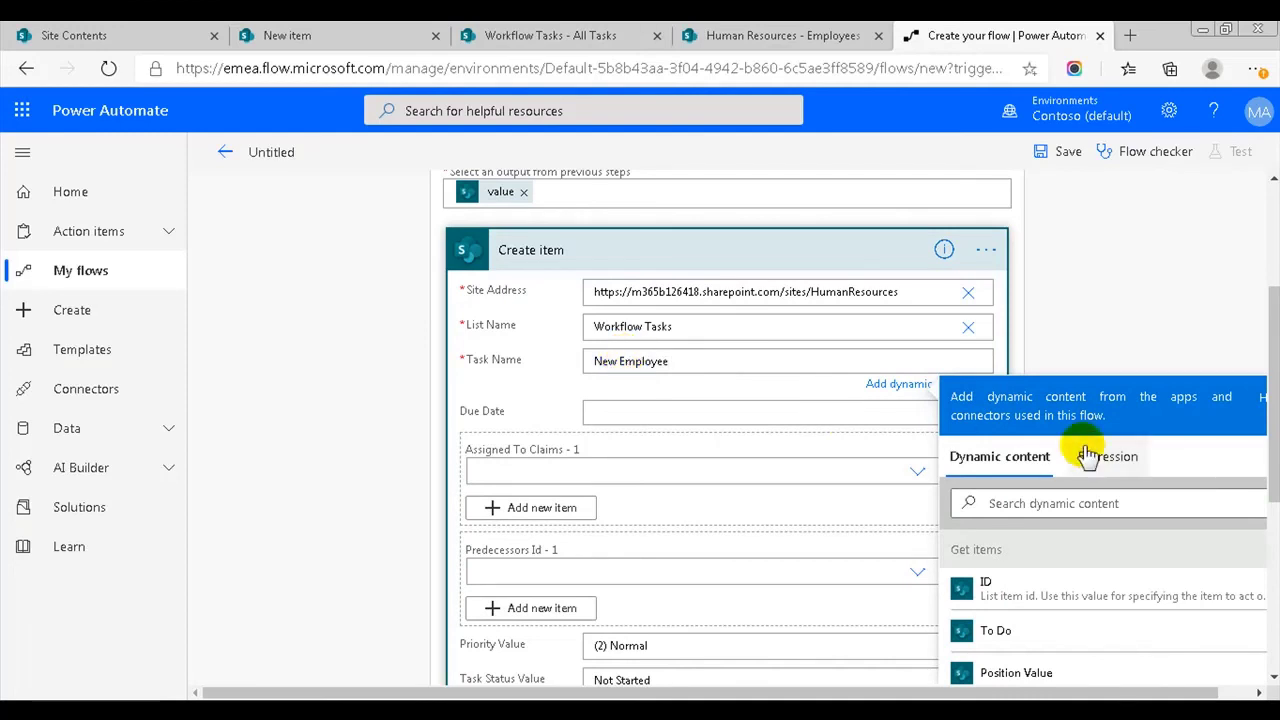
pyautogui.scroll(-1, 1100, 450)
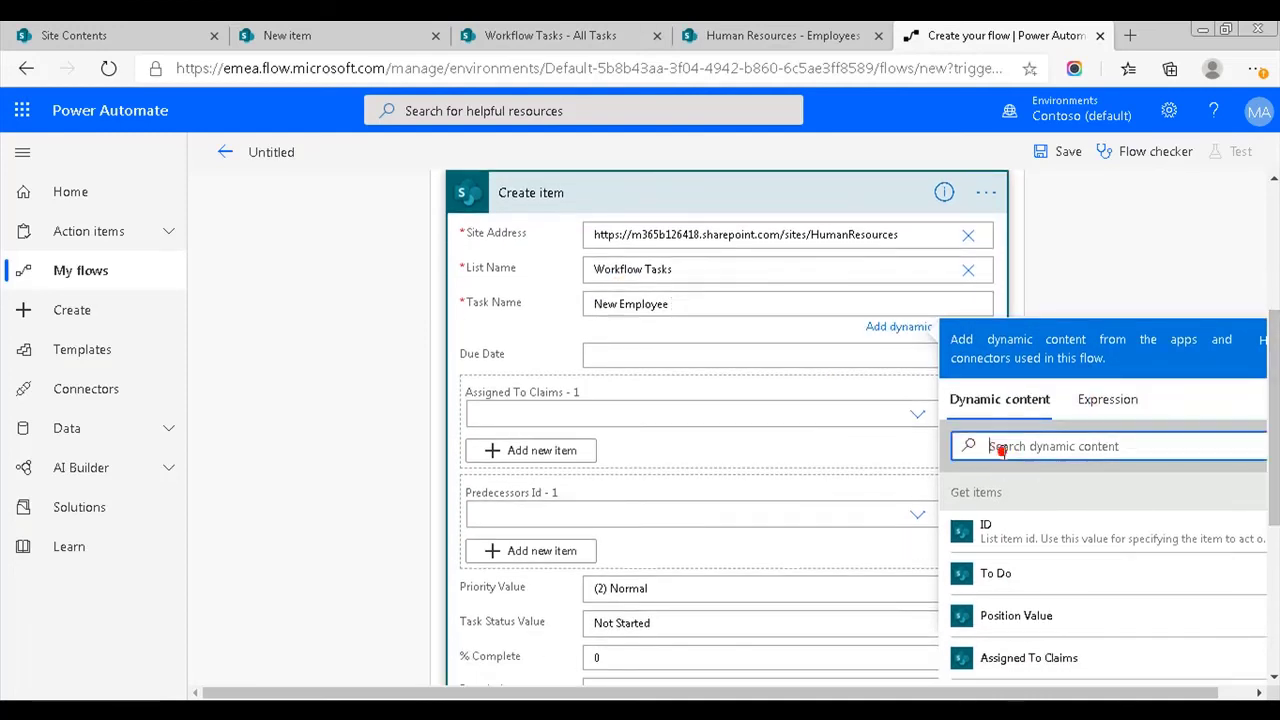
pyautogui.write('fir')
pyautogui.click(1010, 532)
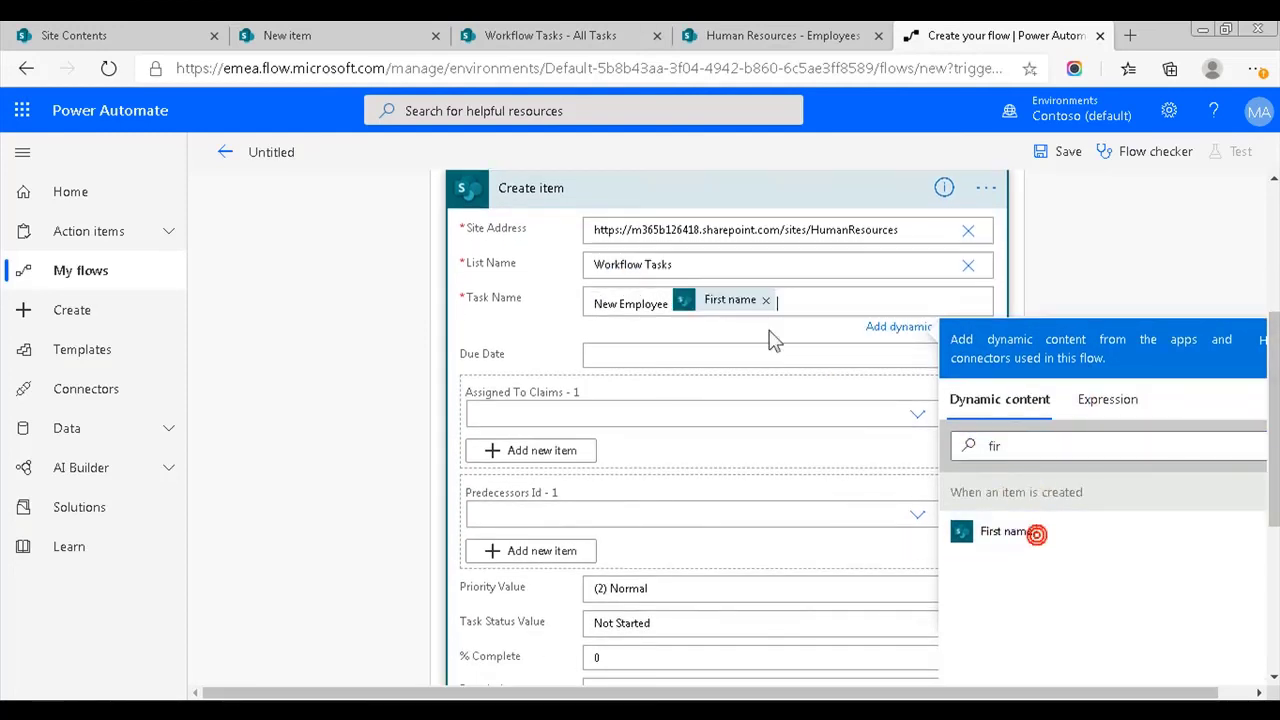
pyautogui.click(826, 307)
pyautogui.click(1010, 442)
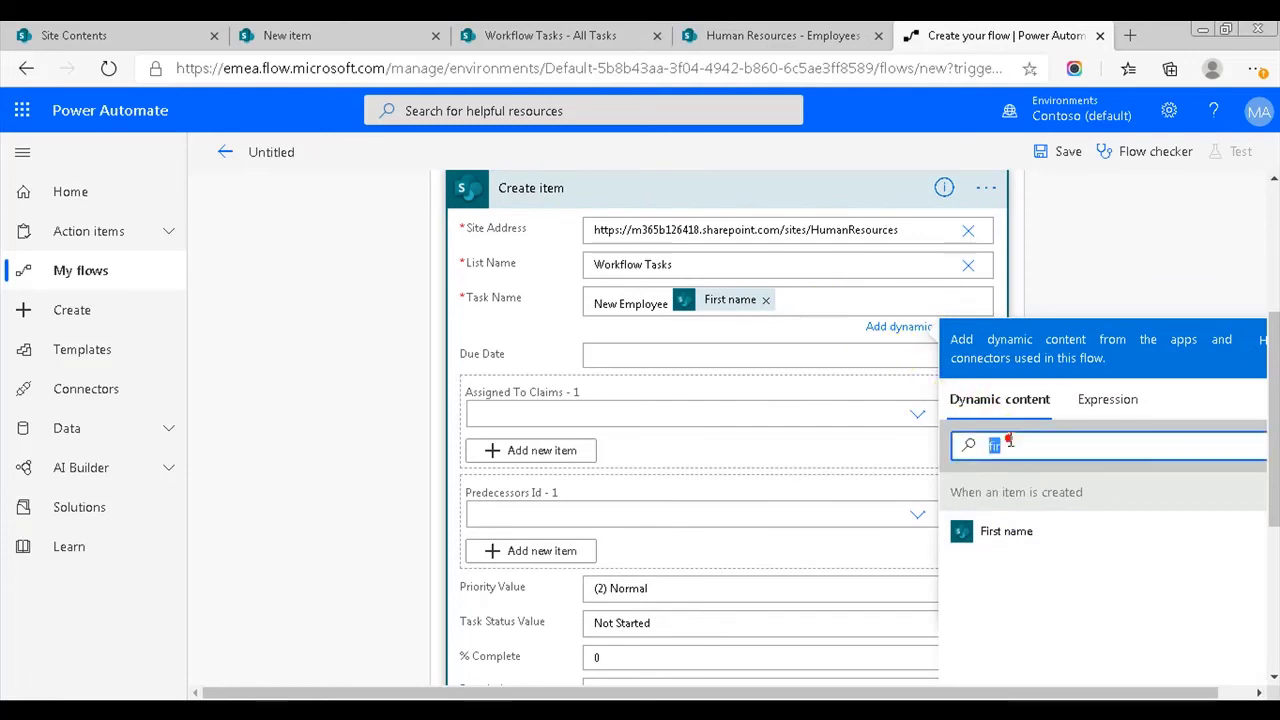
pyautogui.press('BackSpace')
pyautogui.write('las')
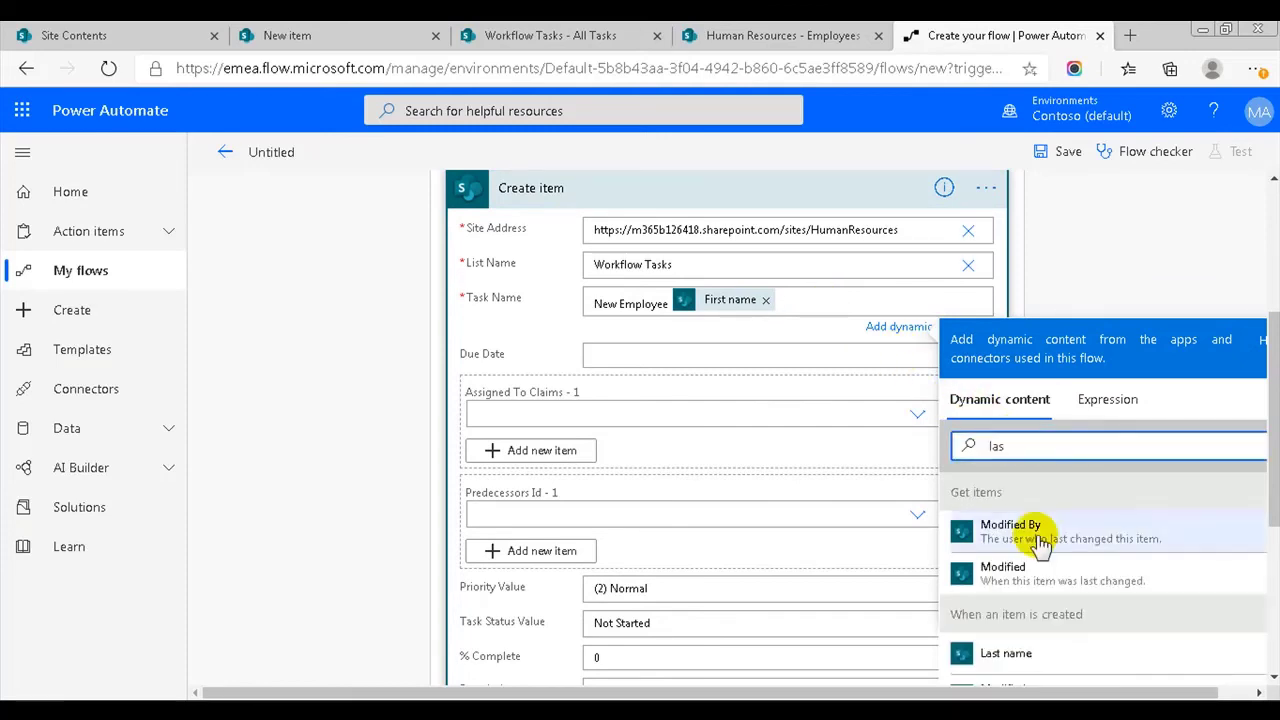
pyautogui.click(1005, 653)
pyautogui.write('needs')
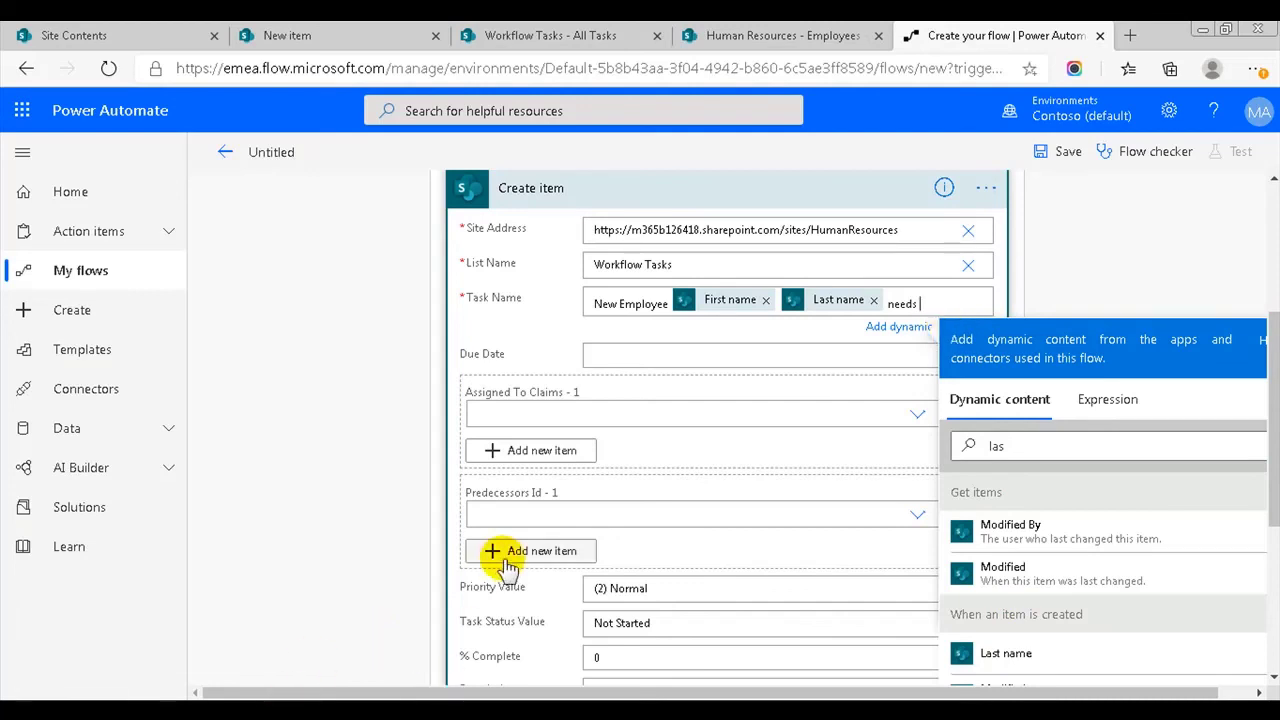
pyautogui.click(1007, 436)
pyautogui.write('to')
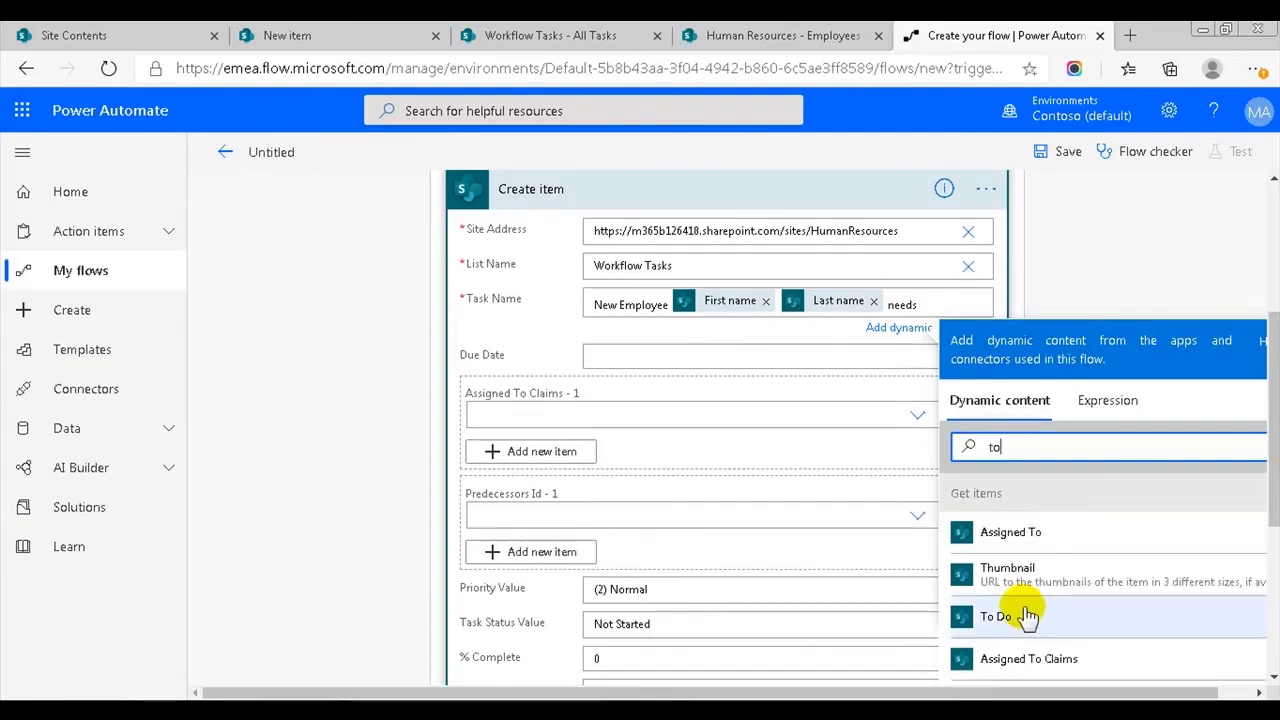
pyautogui.click(1005, 614)
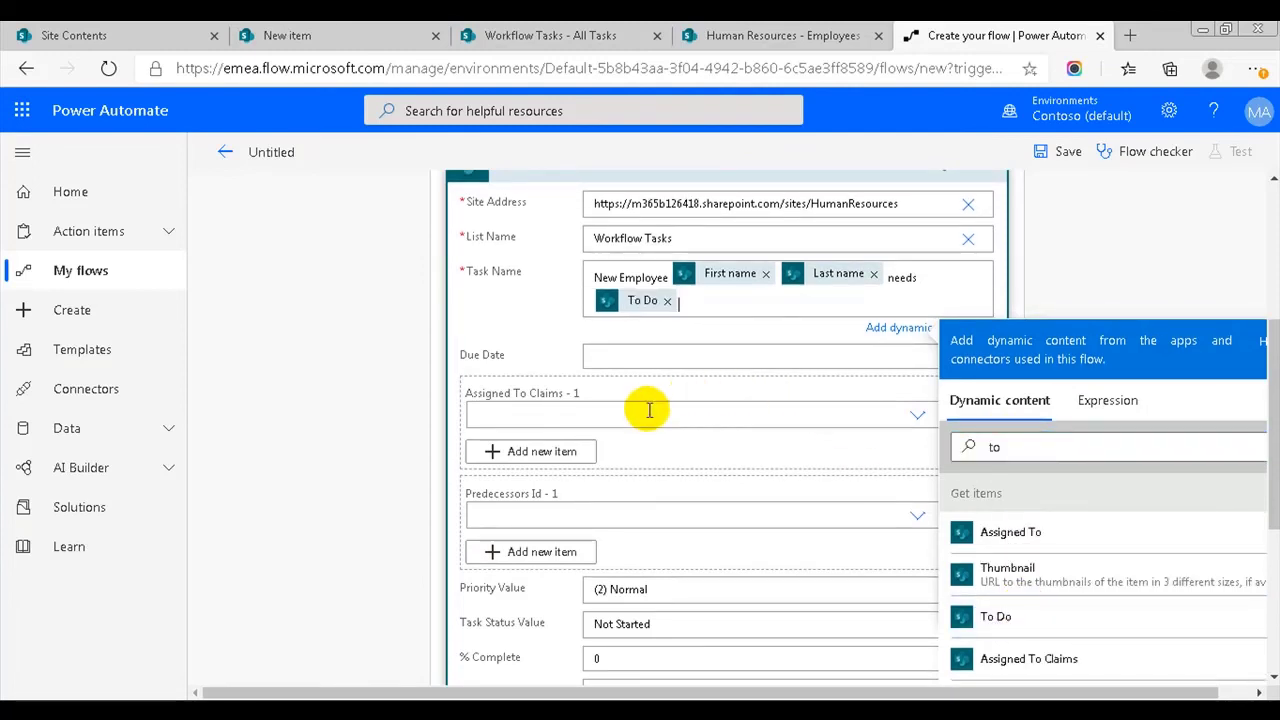
# - Fill Assigned To Claims with the Assigned To Claims dynamic value as a custom entry
pyautogui.click(584, 413)
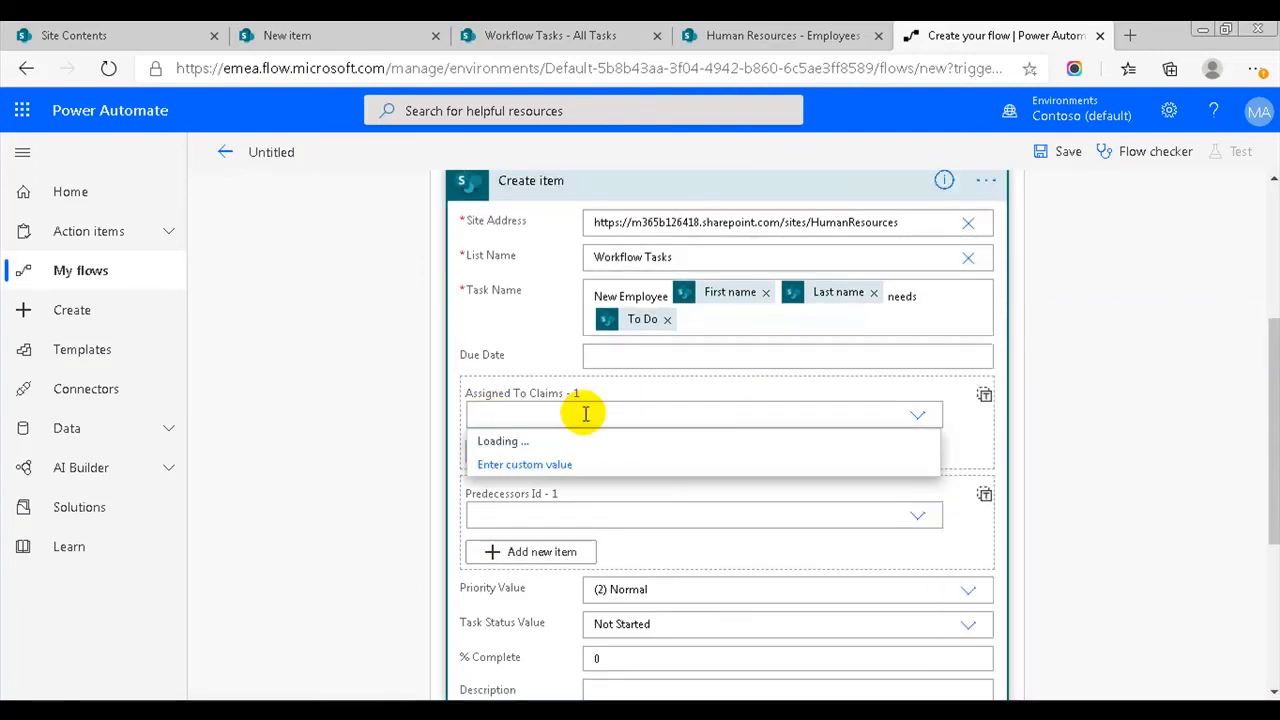
pyautogui.click(556, 562)
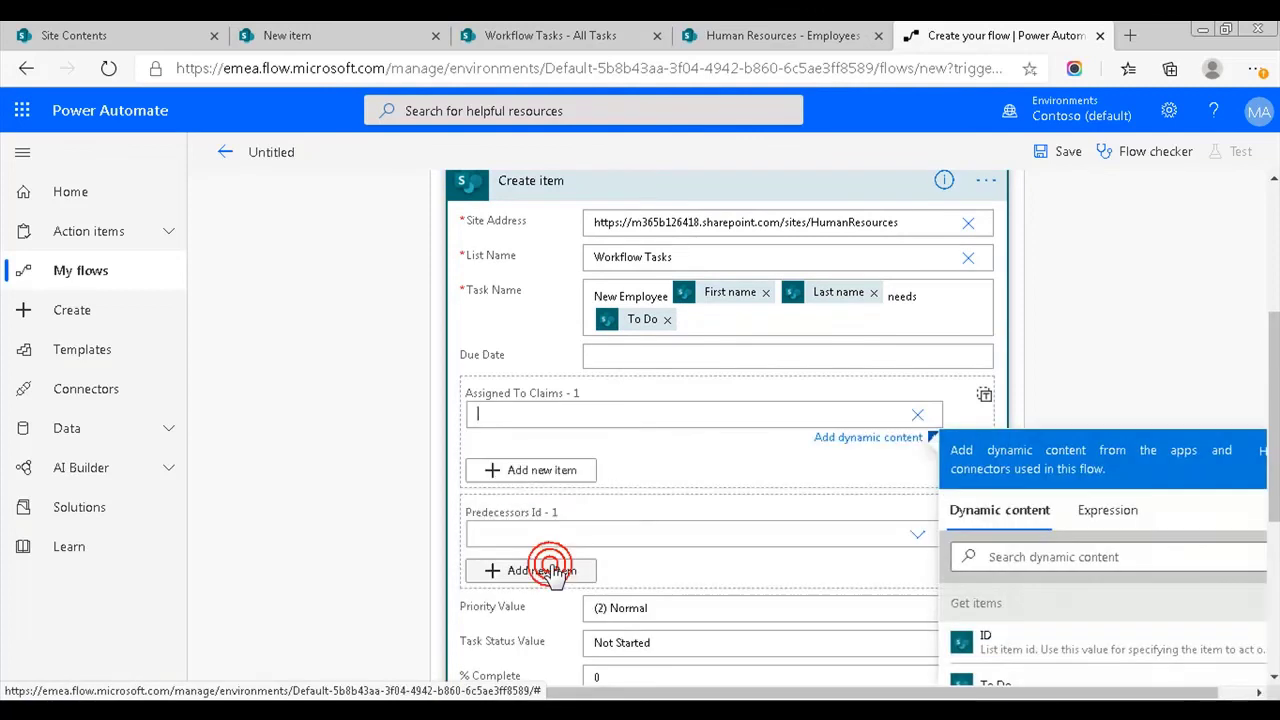
pyautogui.scroll(-2, 1000, 450)
pyautogui.click(1049, 410)
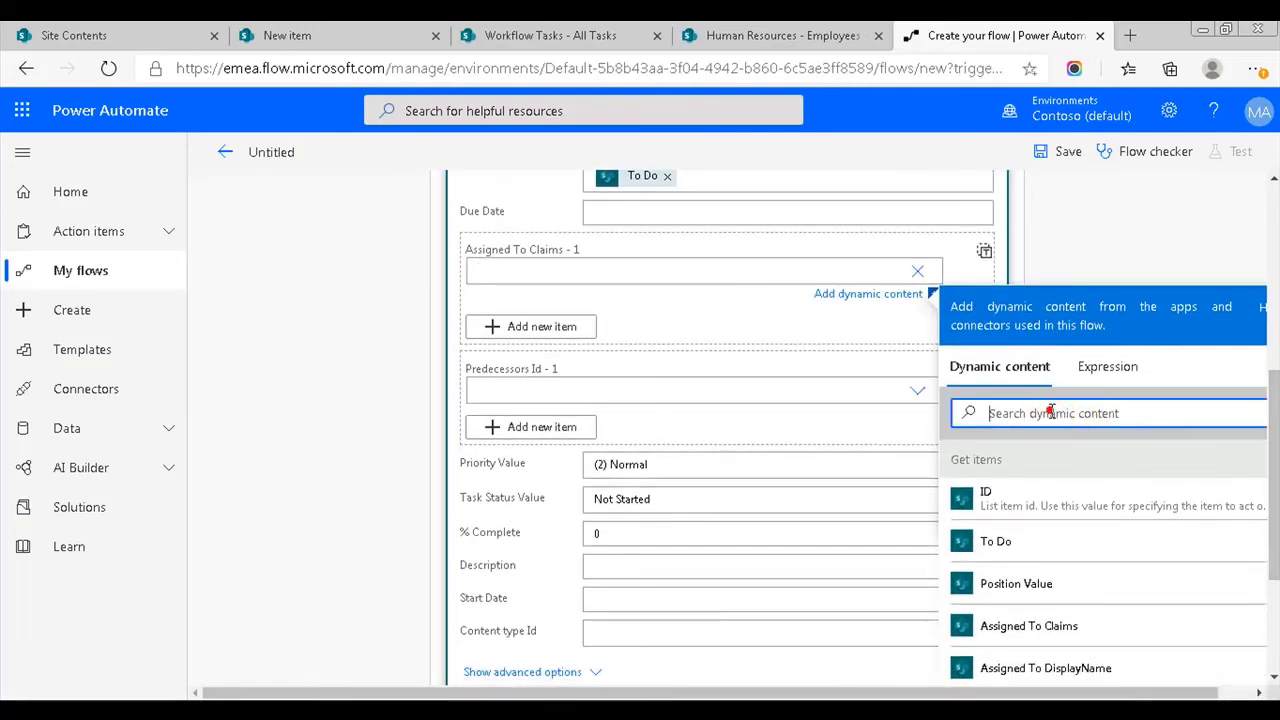
pyautogui.write('ass')
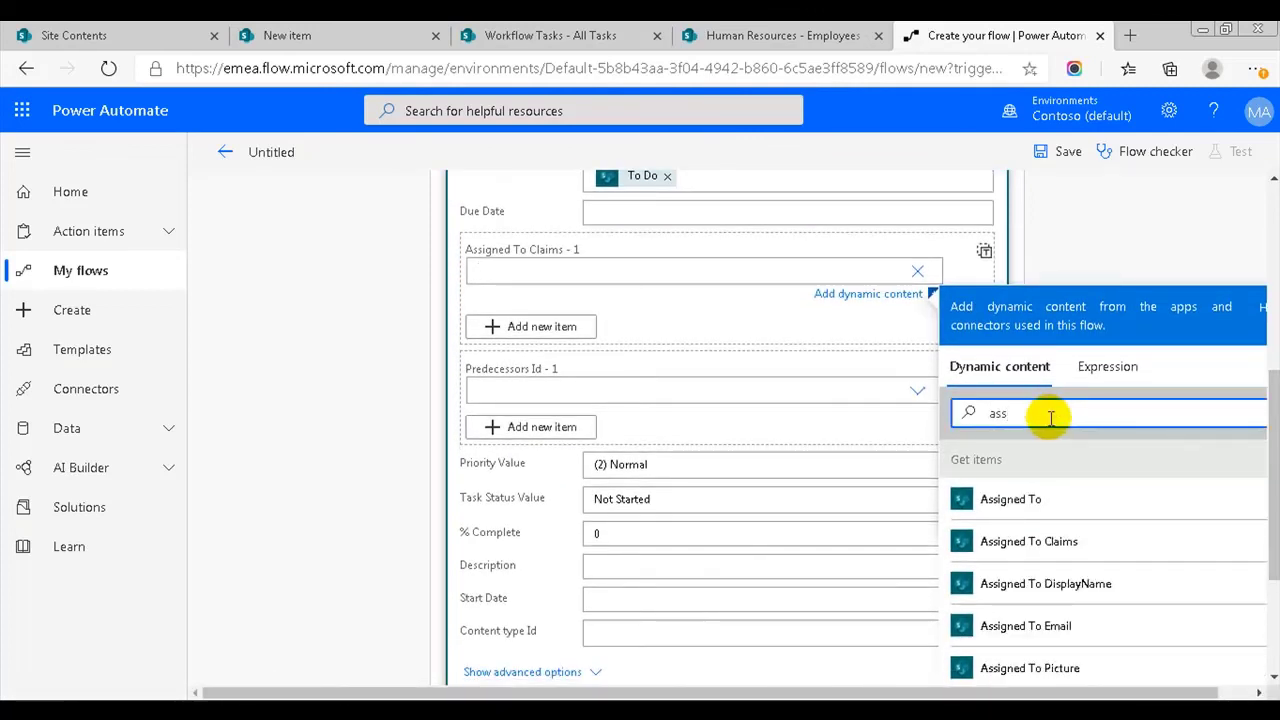
pyautogui.click(1006, 541)
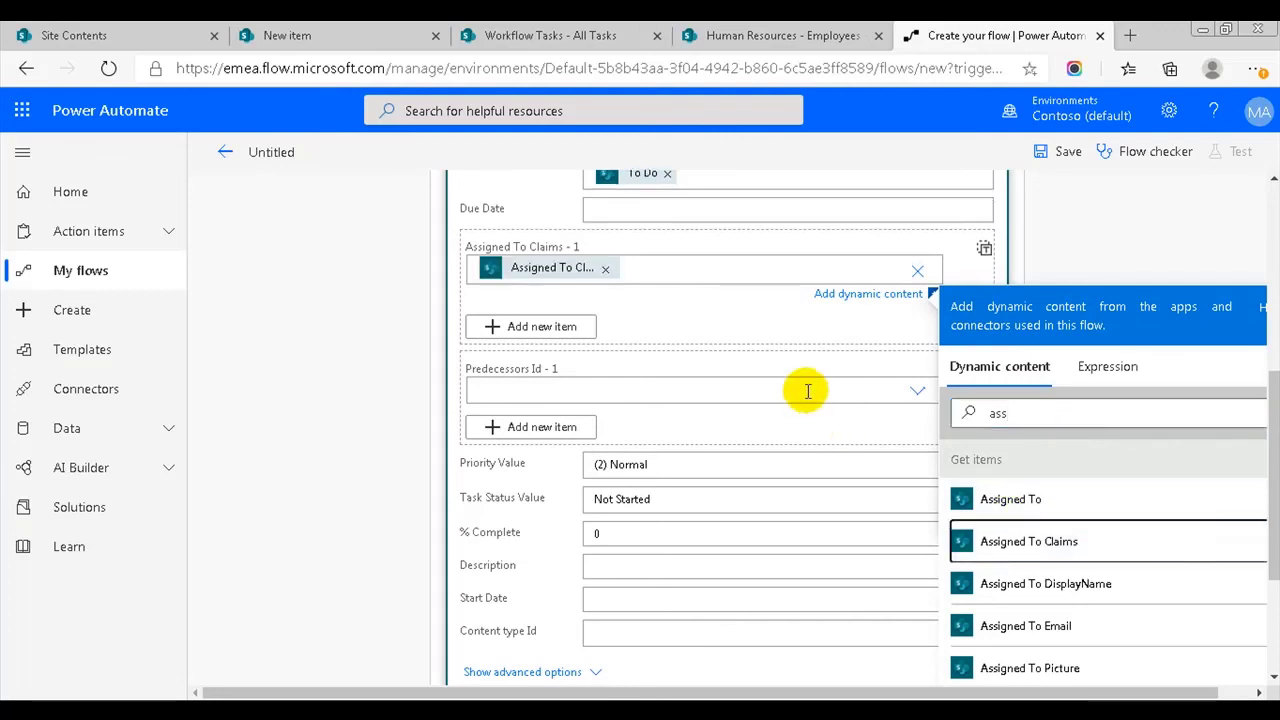
pyautogui.click(768, 311)
pyautogui.scroll(3, 771, 309)
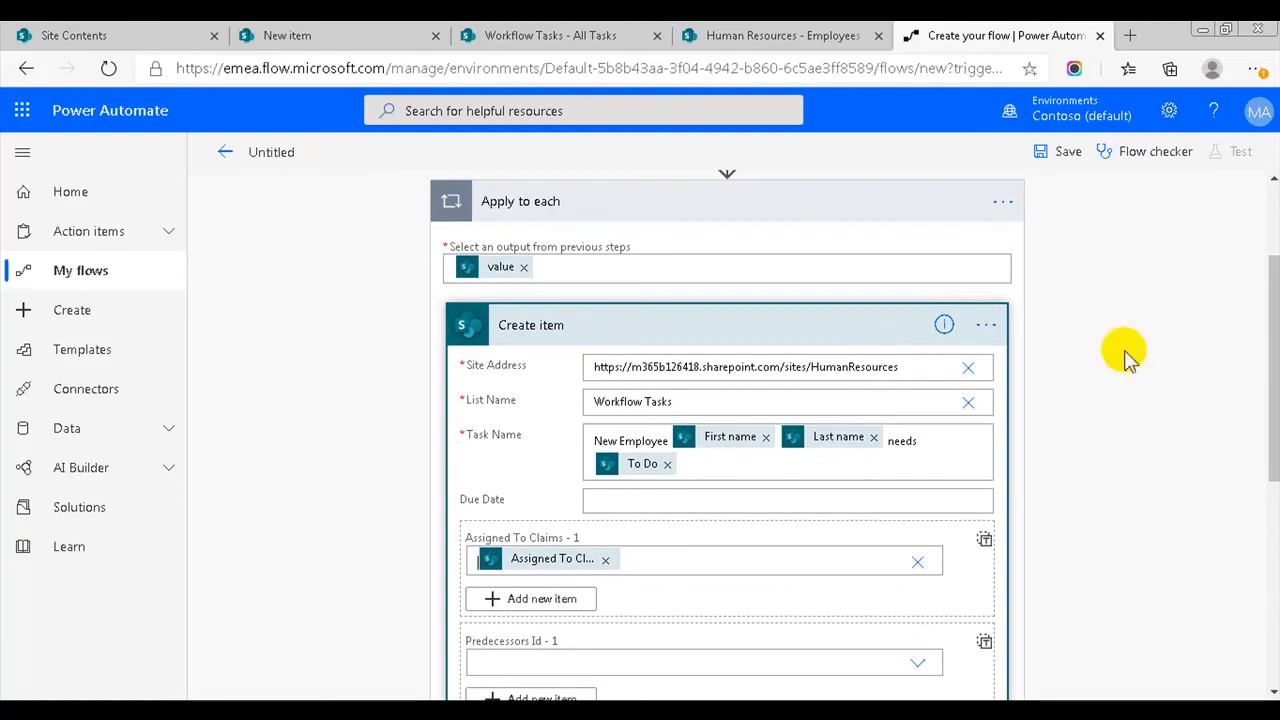
# - Save the new flow and turn off the older condition-based flow in My flows
pyautogui.click(761, 330)
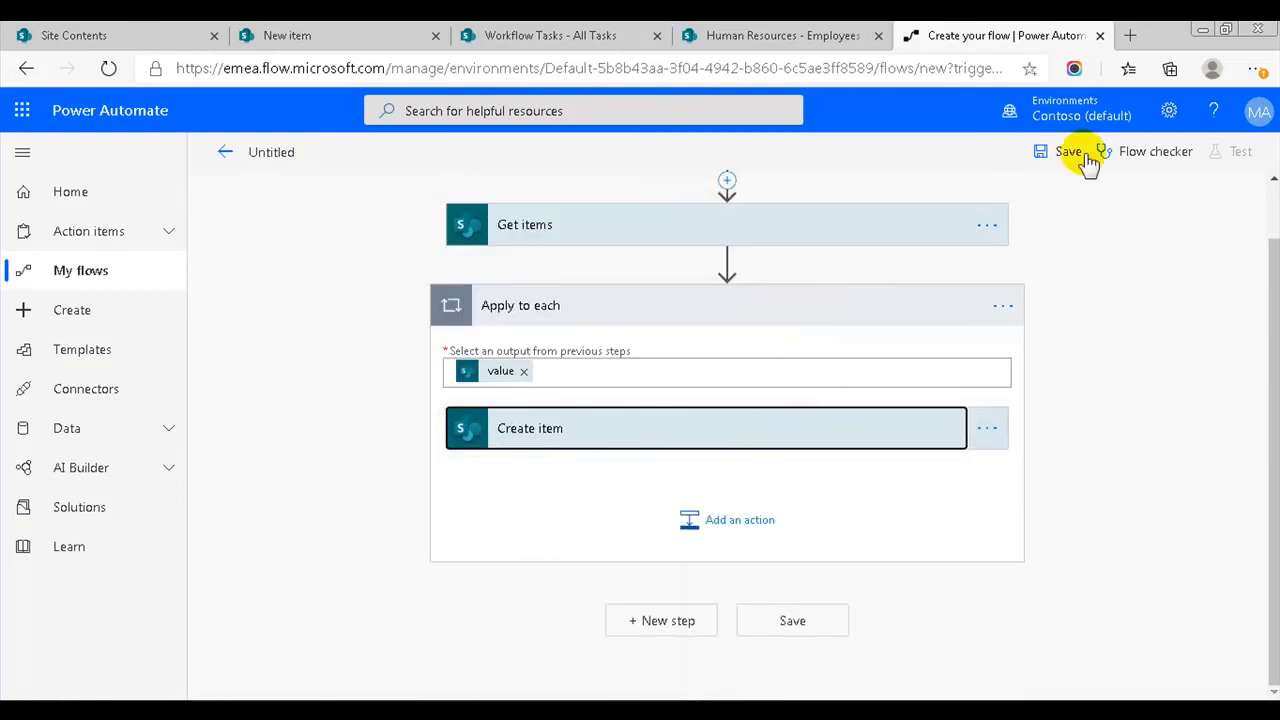
pyautogui.click(1068, 152)
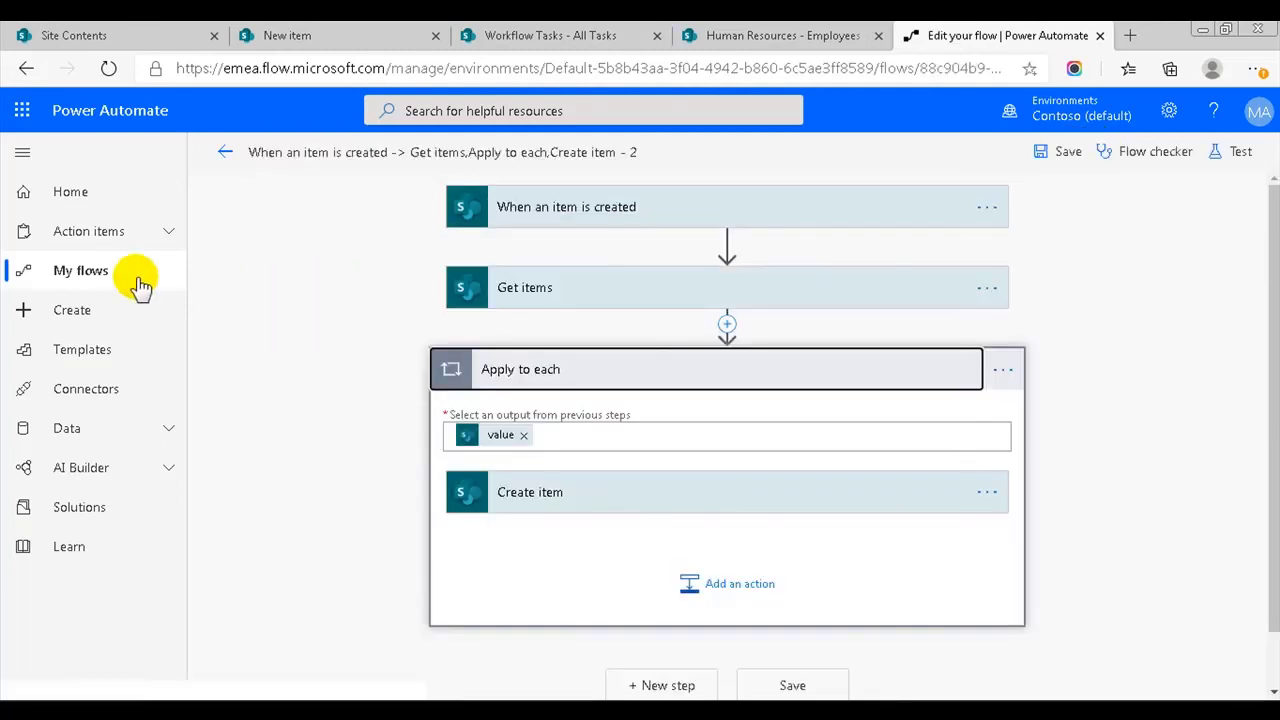
pyautogui.click(100, 272)
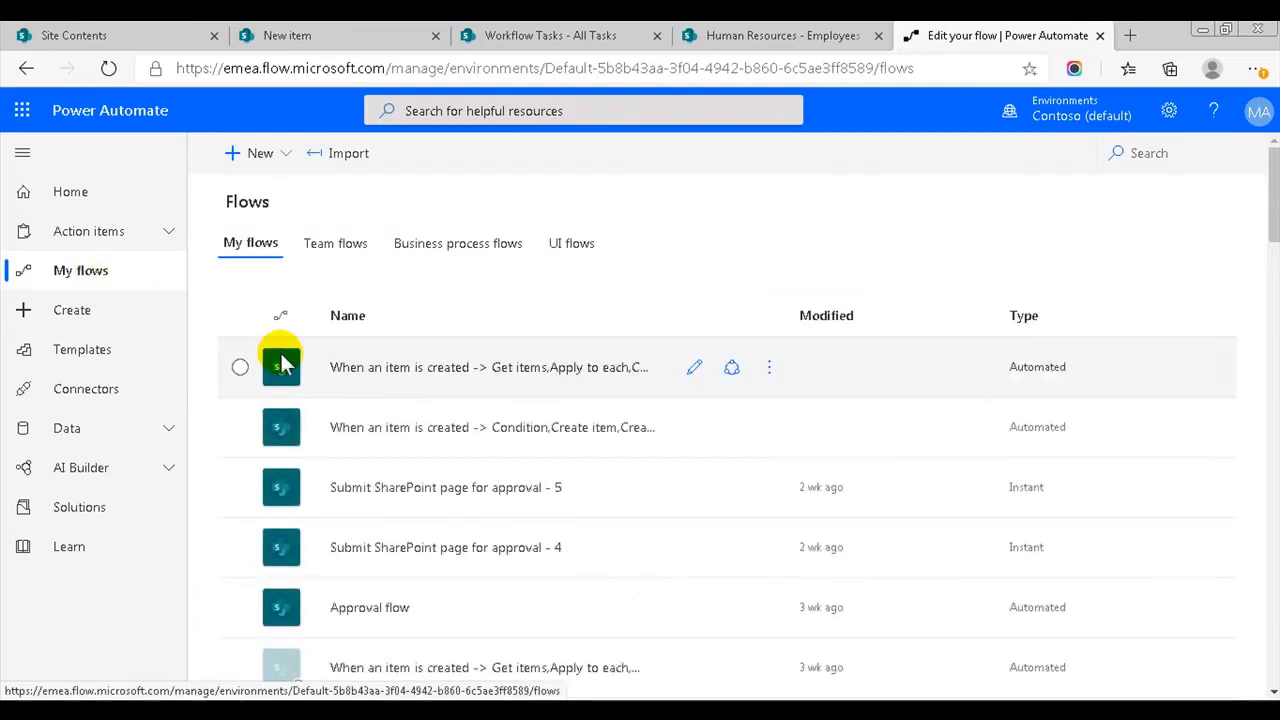
pyautogui.click(769, 427)
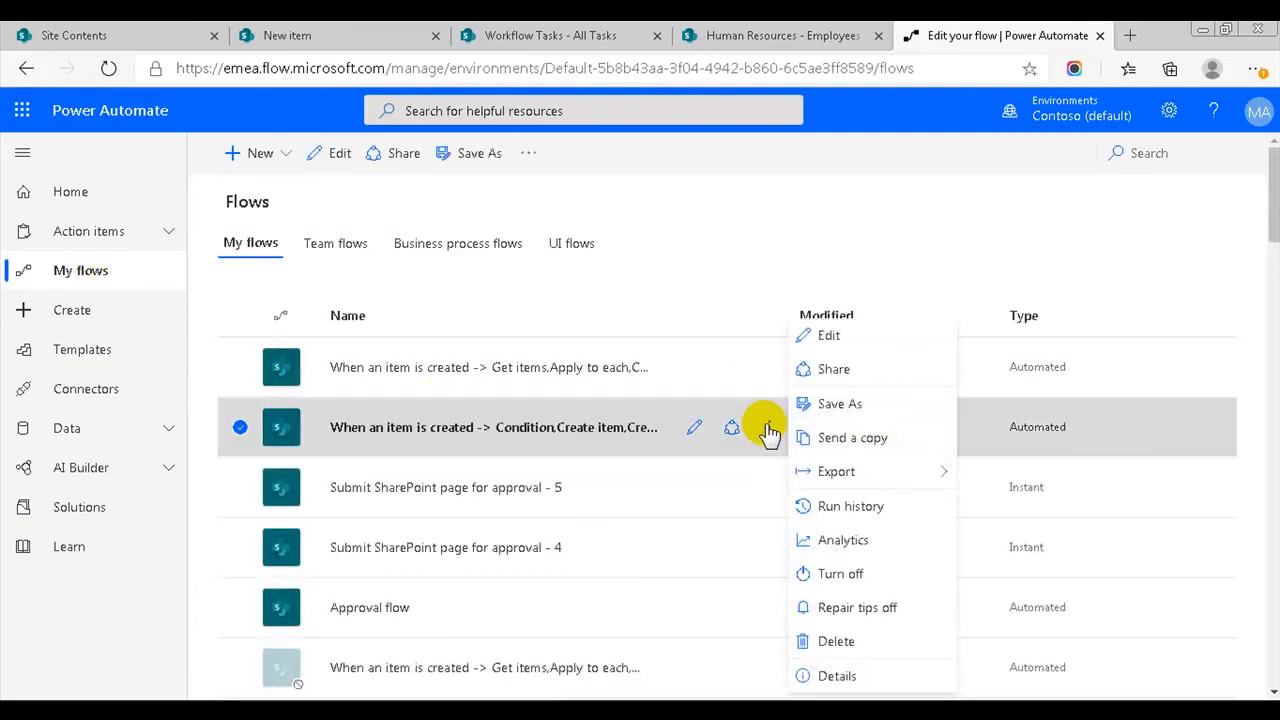
pyautogui.click(860, 571)
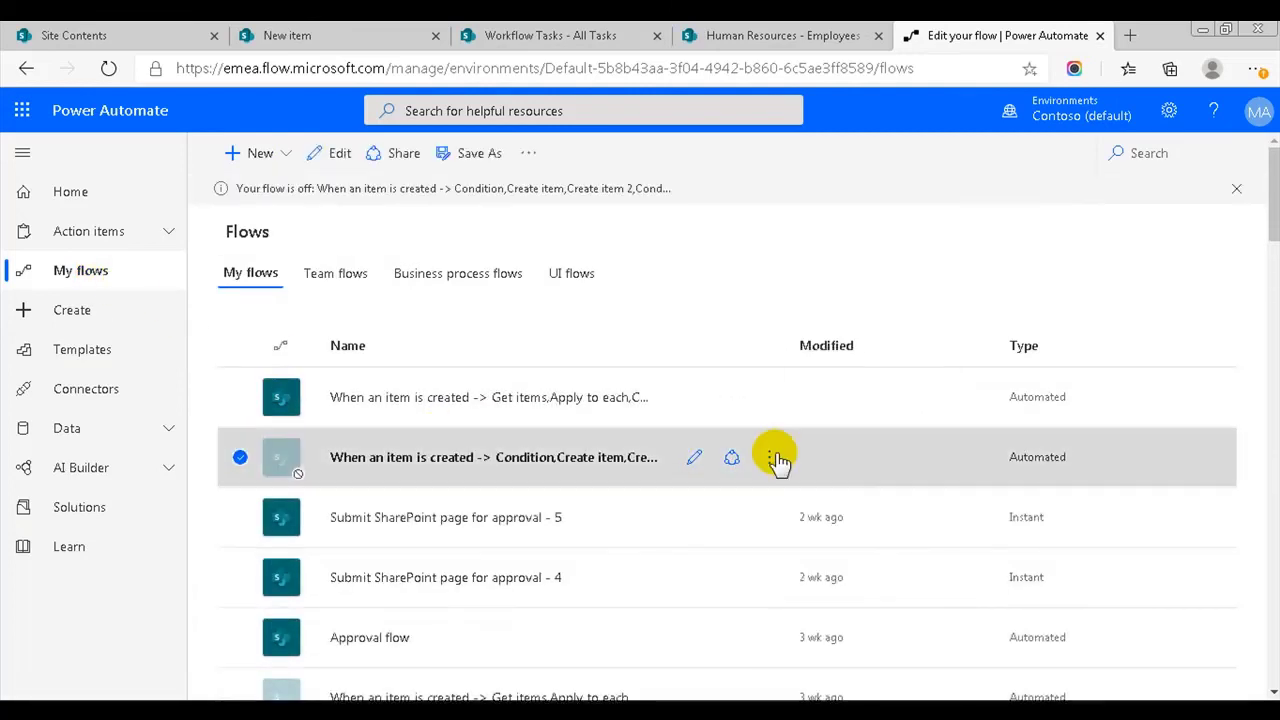
# - Start a test of the new flow that waits for a manually performed trigger action
pyautogui.click(694, 398)
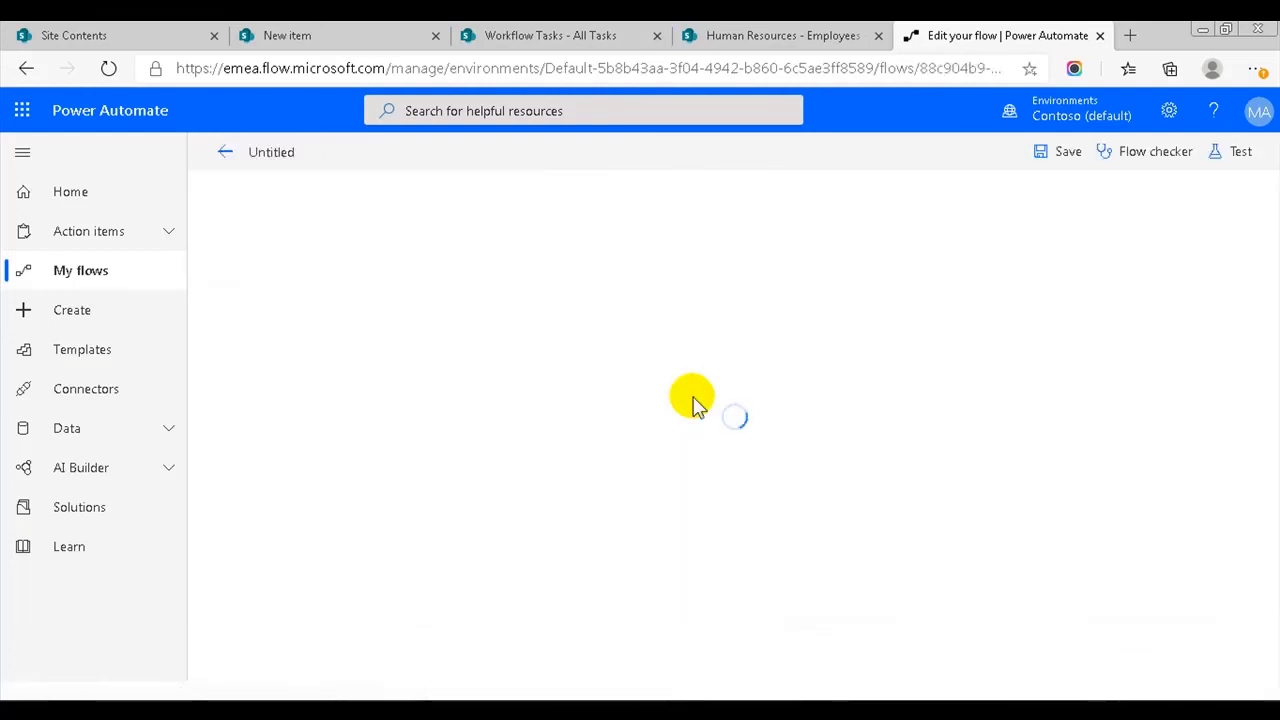
pyautogui.click(1229, 160)
pyautogui.click(990, 197)
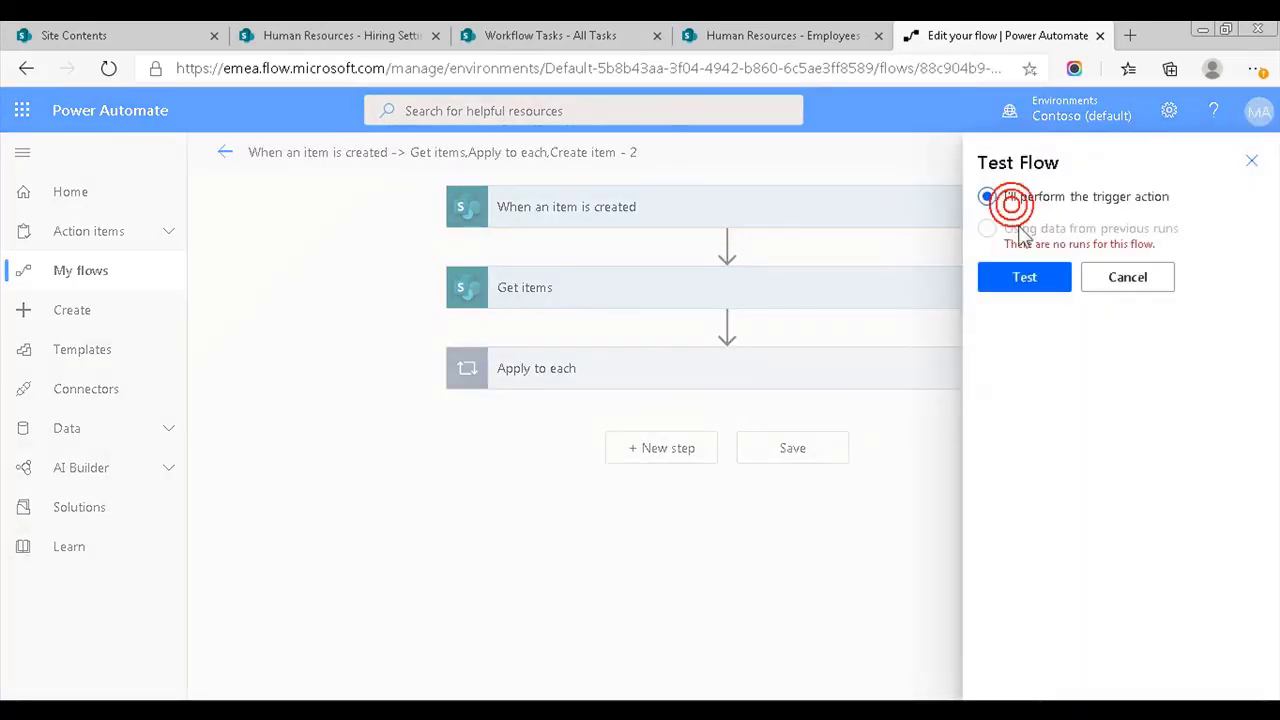
pyautogui.click(1030, 278)
# - Add a new employee with Position Production to the Employees list
pyautogui.click(764, 35)
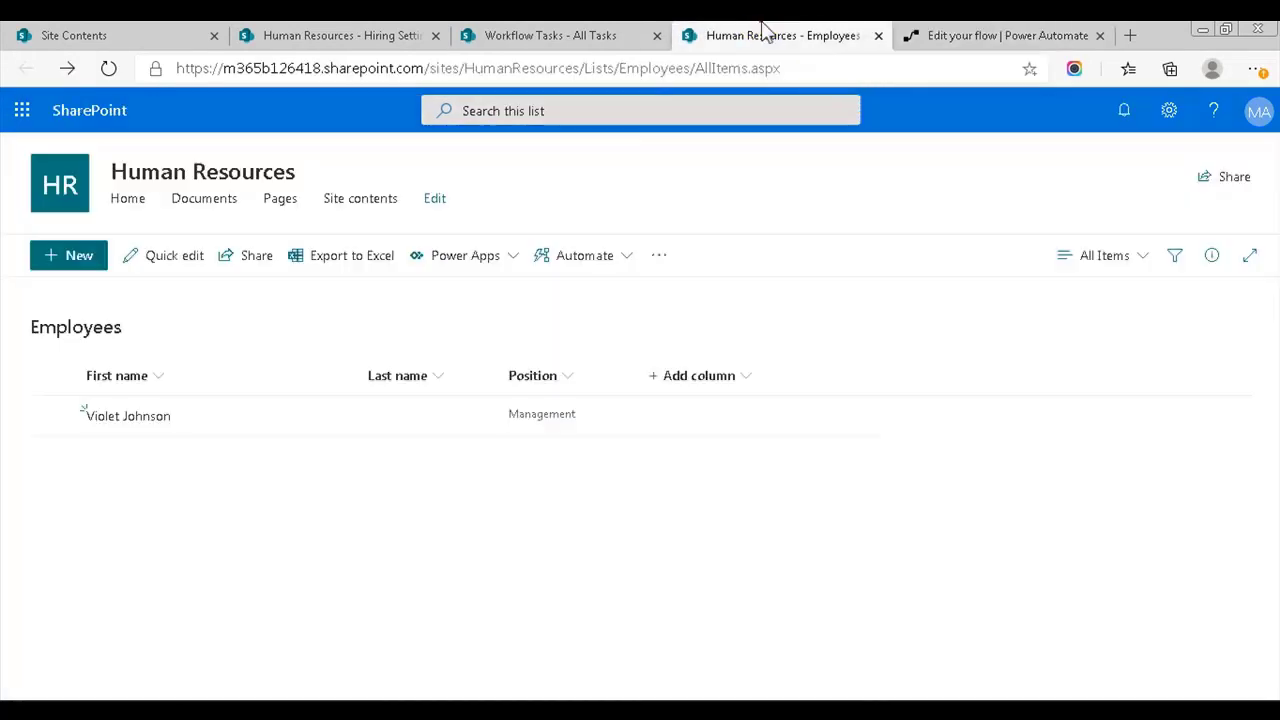
pyautogui.click(88, 255)
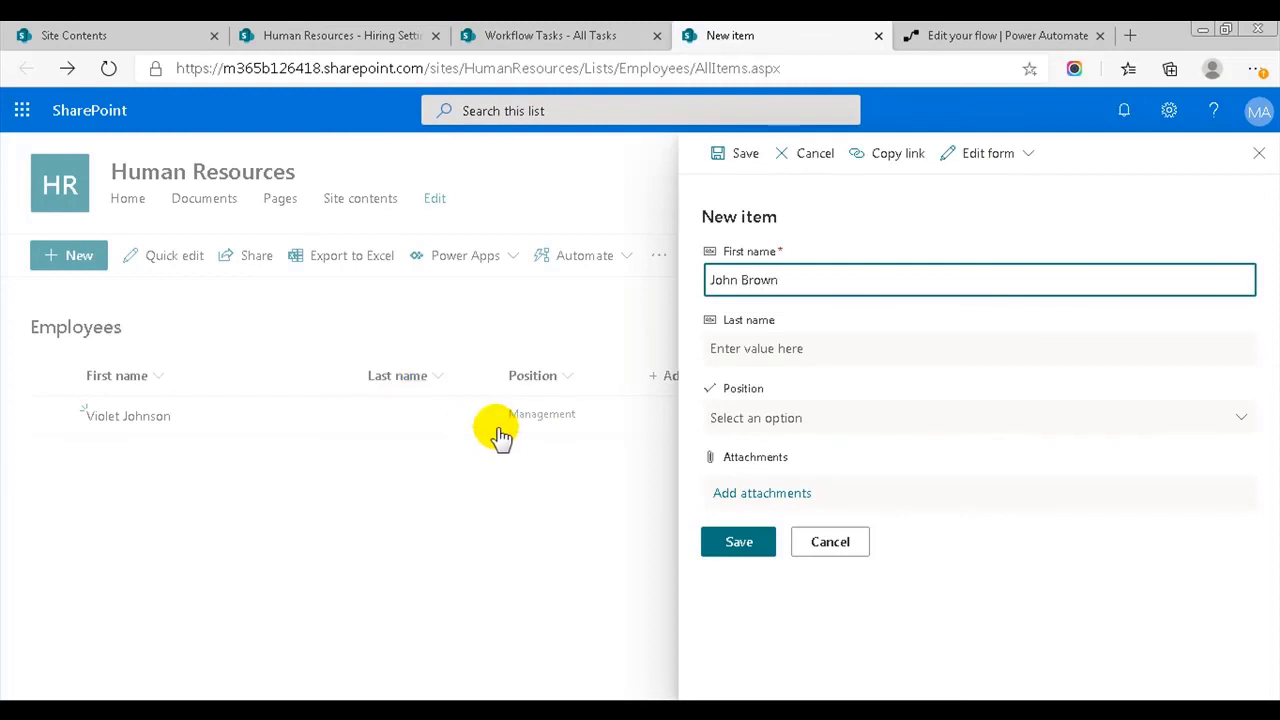
pyautogui.click(762, 420)
pyautogui.click(755, 550)
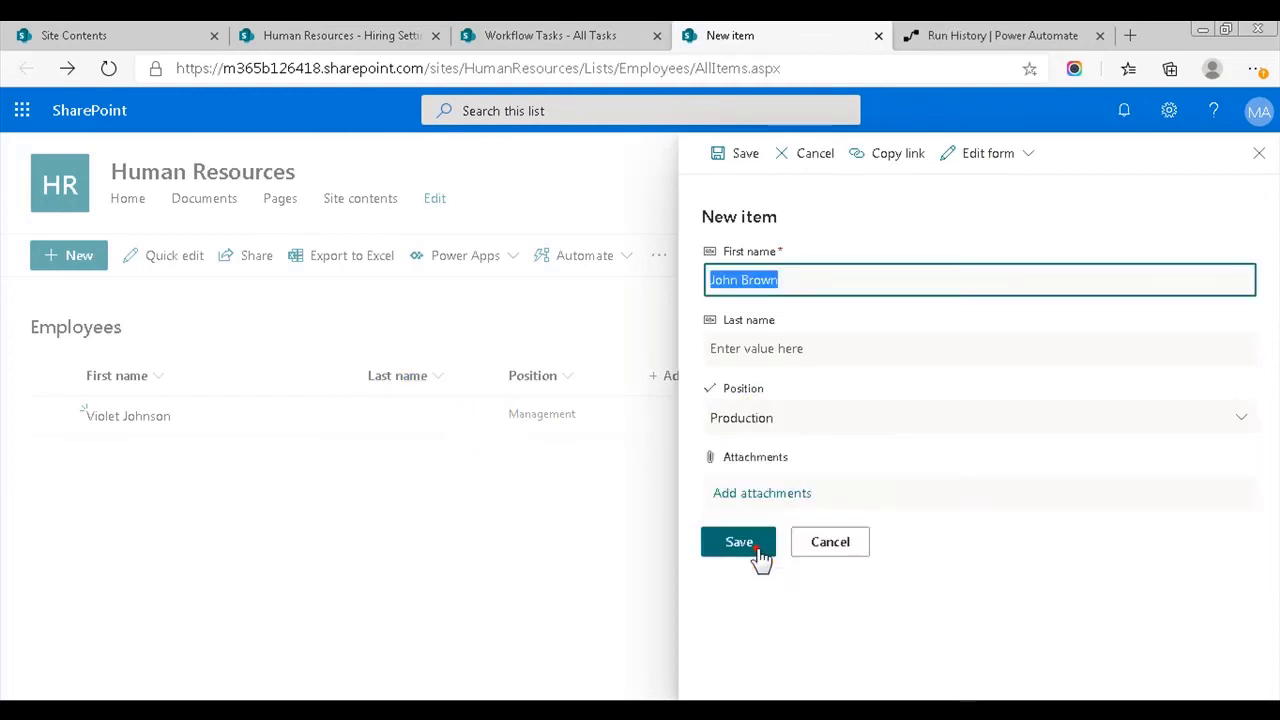
pyautogui.click(738, 543)
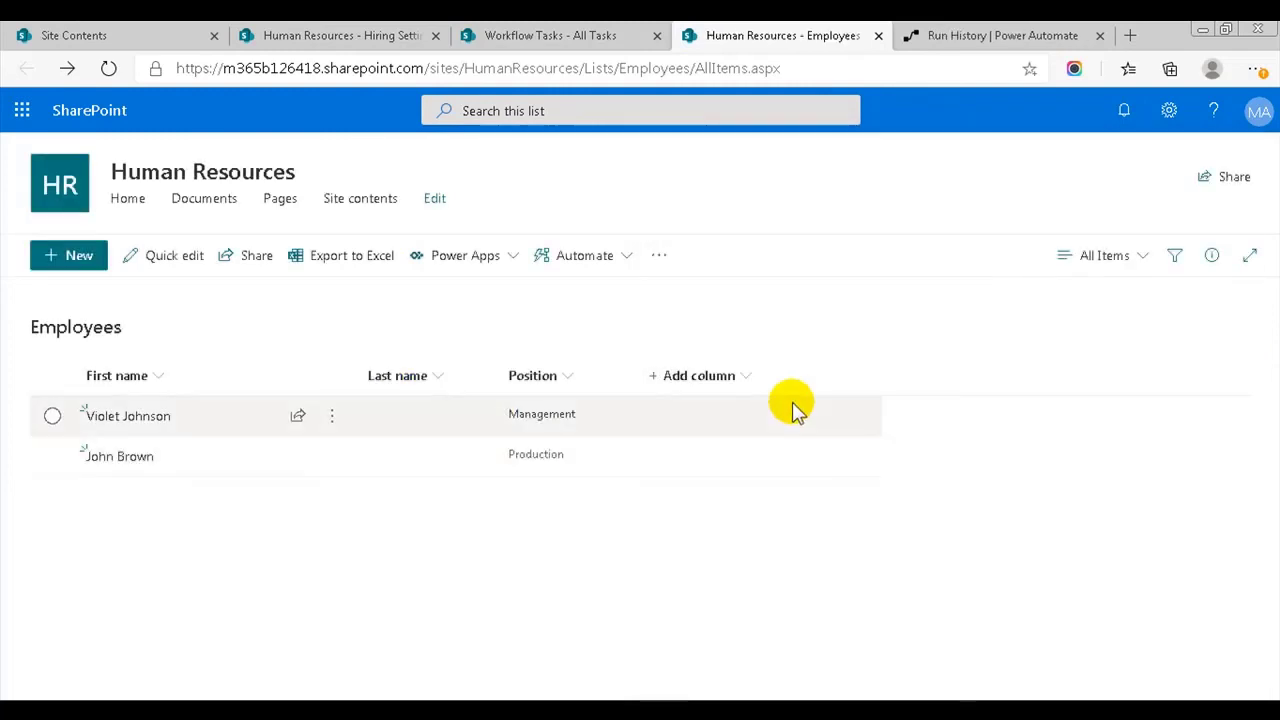
# - Refresh Workflow Tasks to confirm the Tablet and Protection gear tasks appeared
pyautogui.click(910, 32)
pyautogui.click(512, 32)
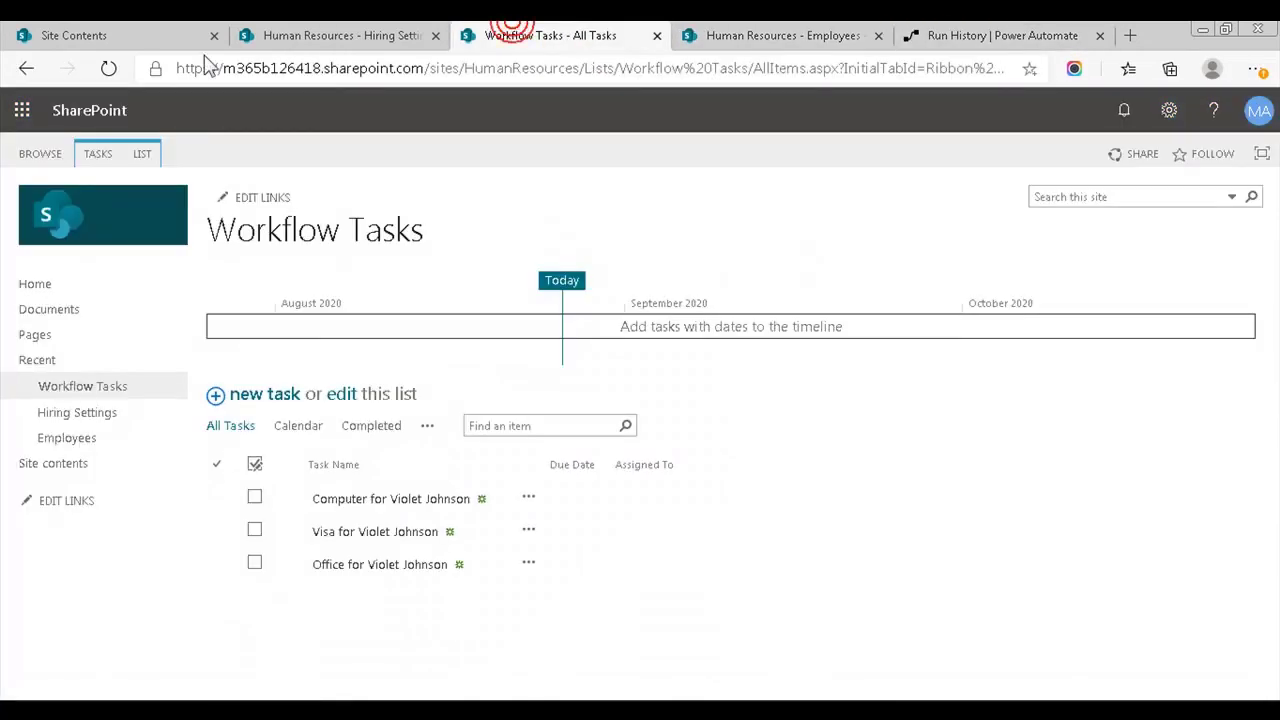
pyautogui.click(113, 68)
pyautogui.press('Return')
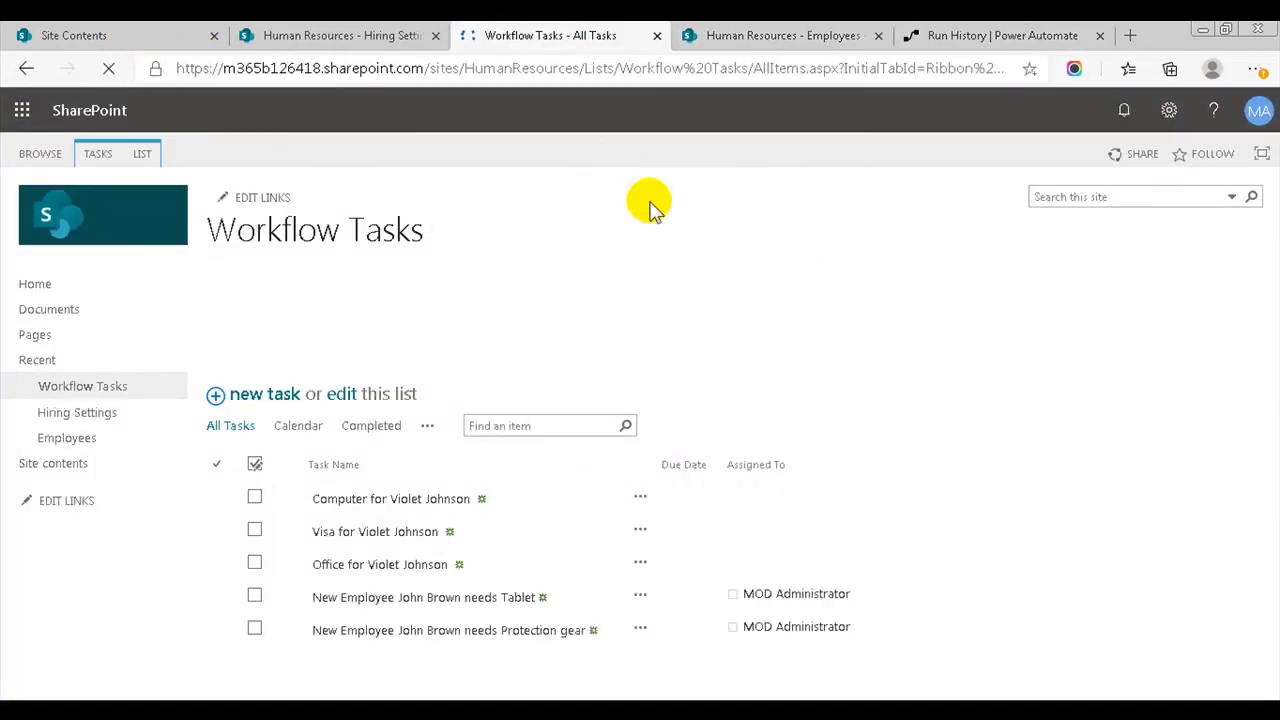